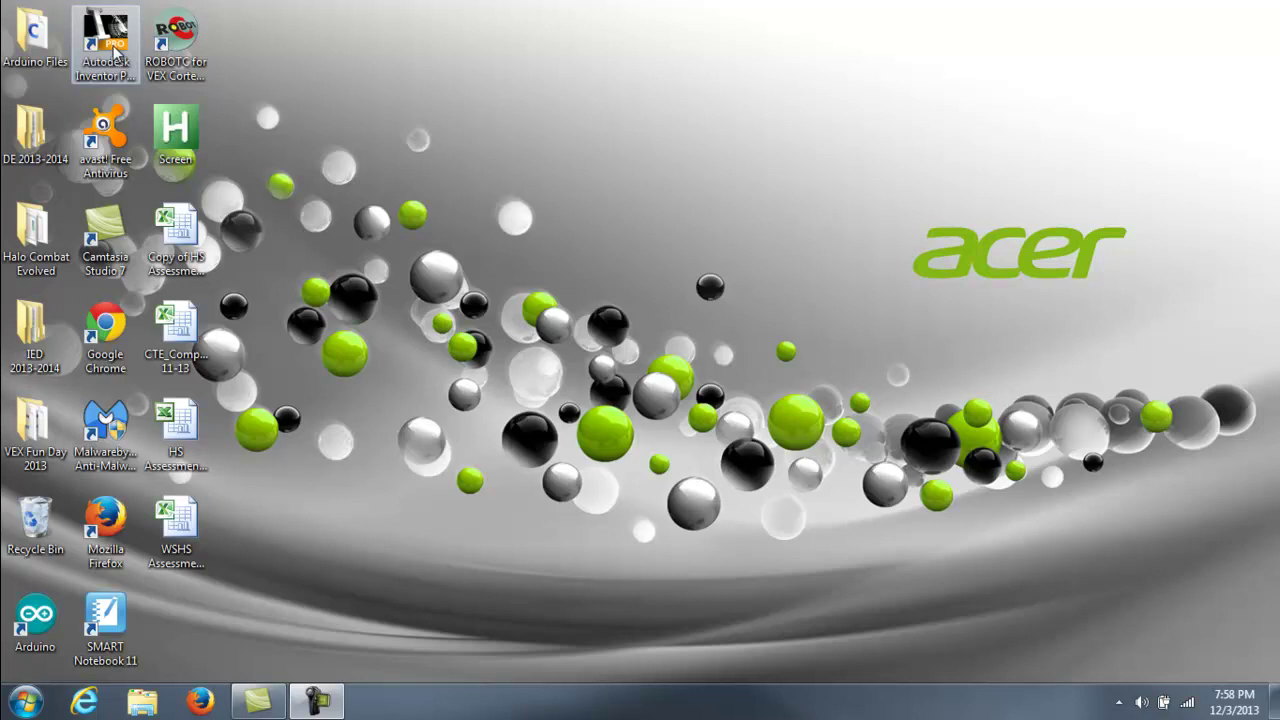
Launch Autodesk Inventor Professional 2013 from its desktop shortcut
click(113, 35)
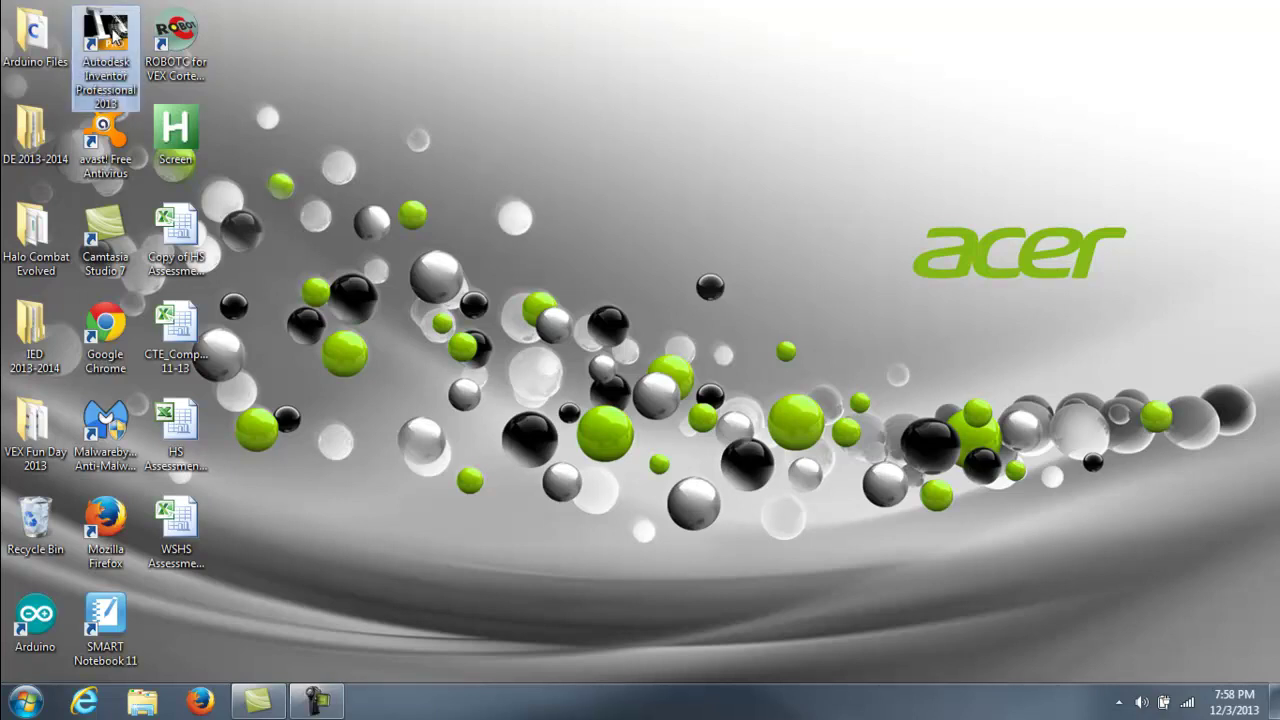
double_click(113, 35)
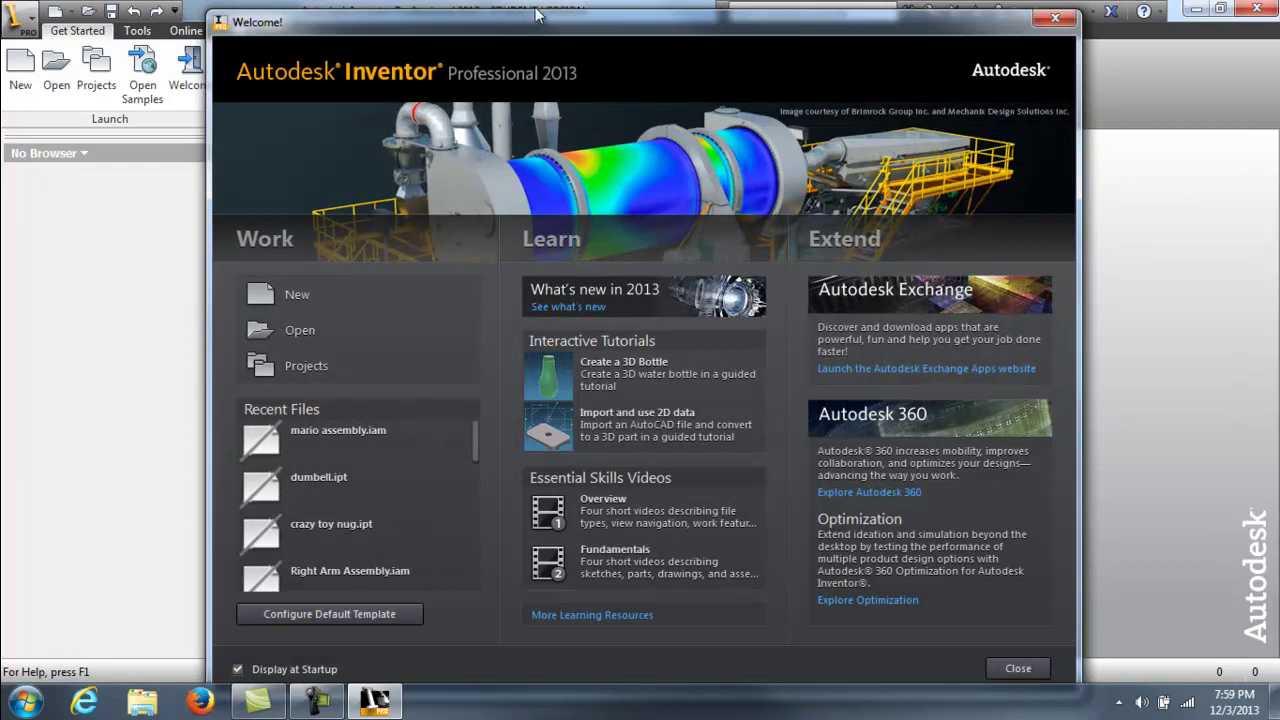
Start a new file from the Welcome screen to bring up the template list
drag(535, 22, 537, 16)
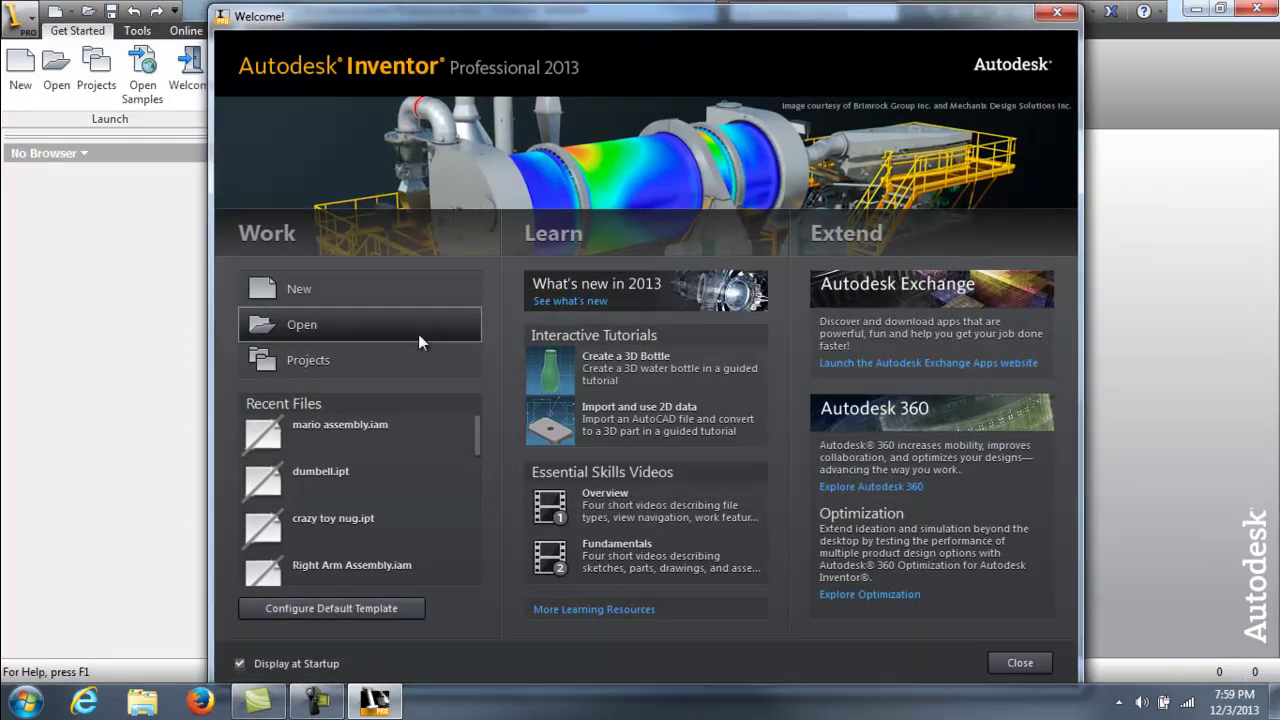
click(289, 288)
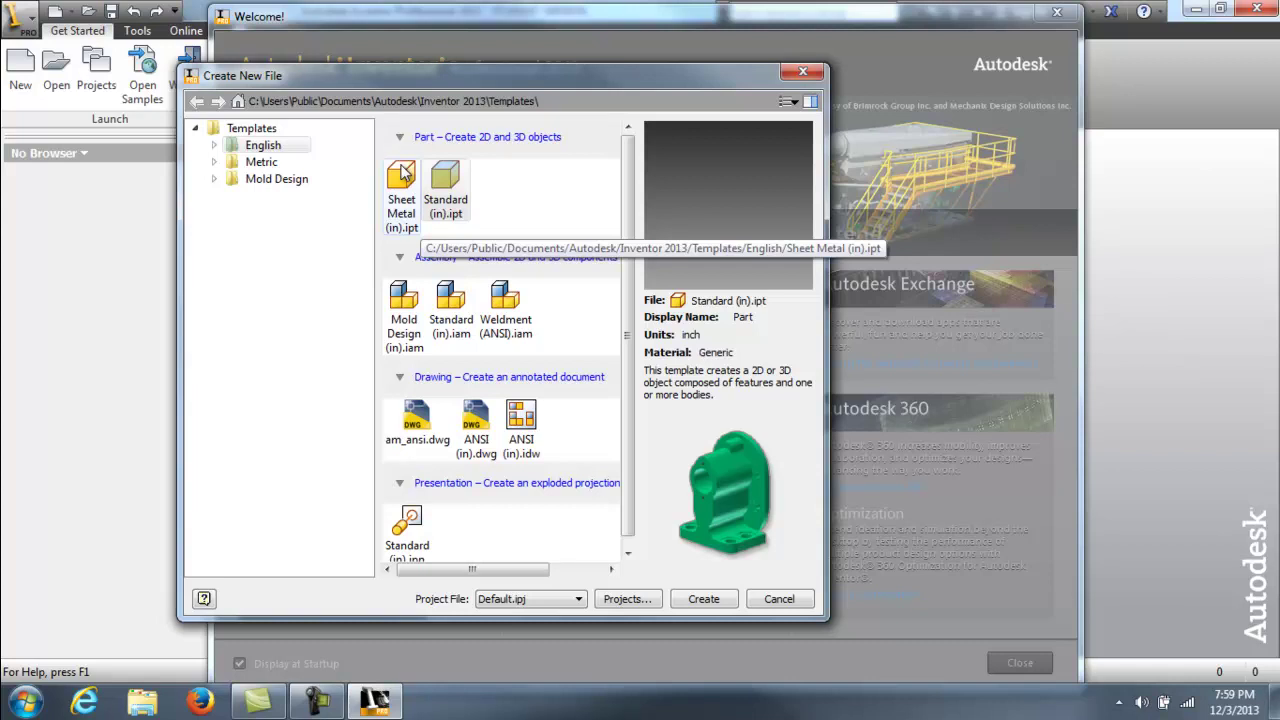
Create Part1 from the Standard (in).ipt part template
double_click(455, 195)
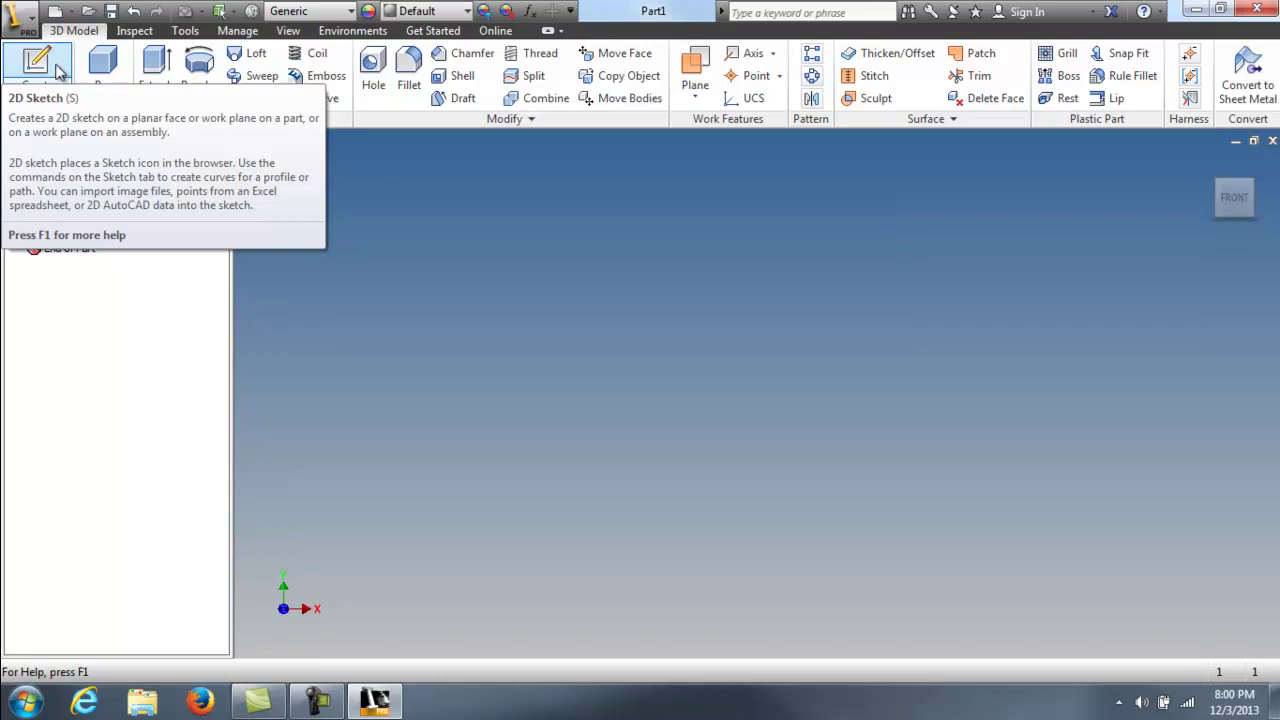
Create Sketch1 on the XY origin plane
click(58, 72)
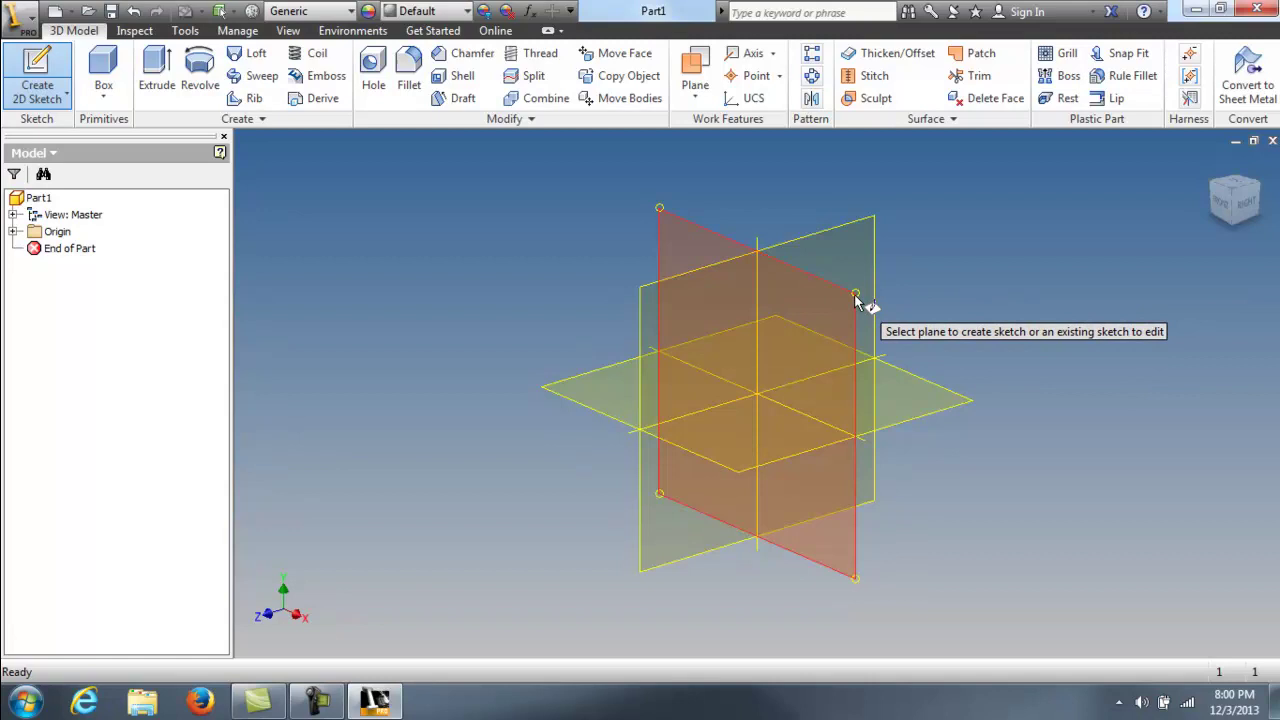
mouse_move(856, 302)
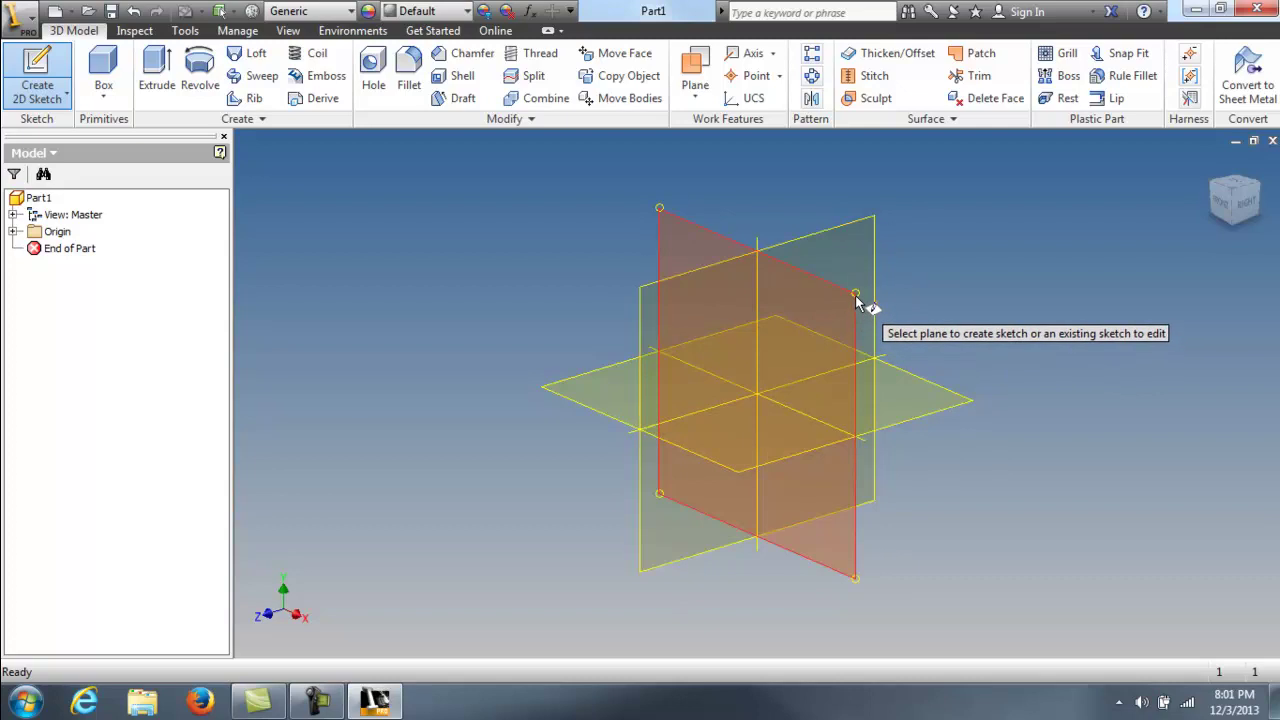
click(856, 302)
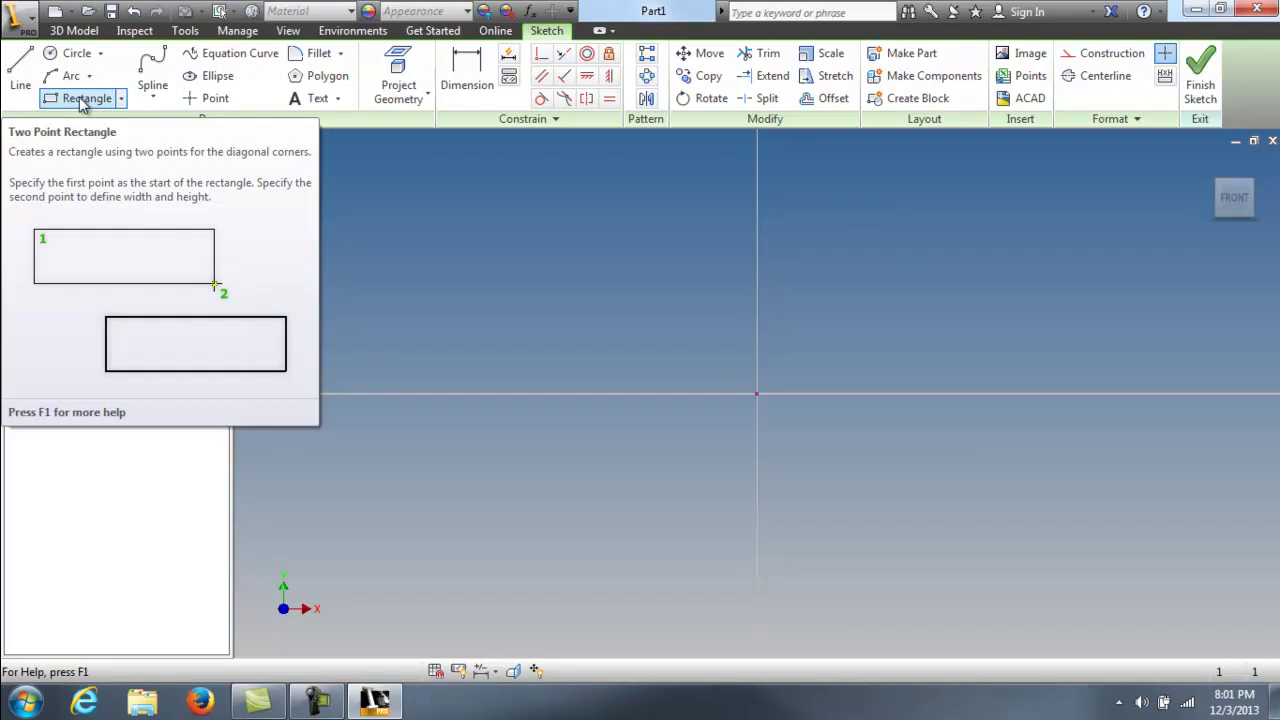
Draw a two-point rectangle around the origin, then return to the FRONT view
click(82, 101)
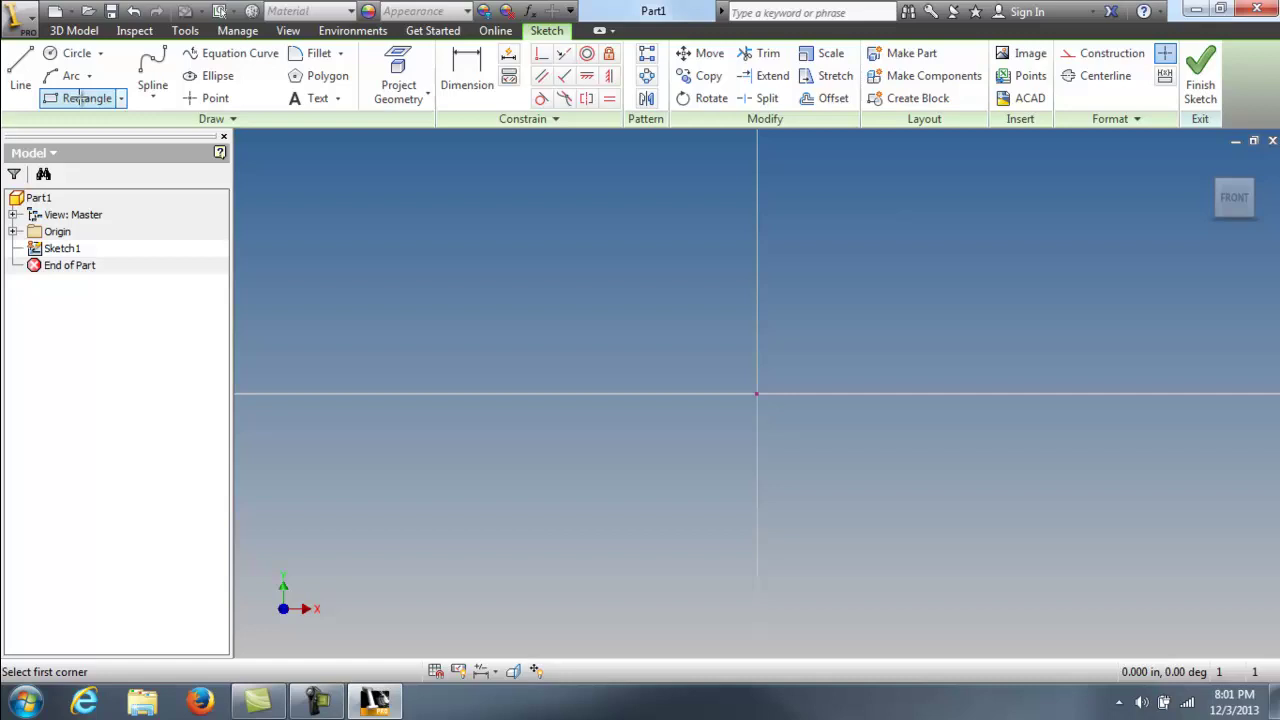
click(624, 288)
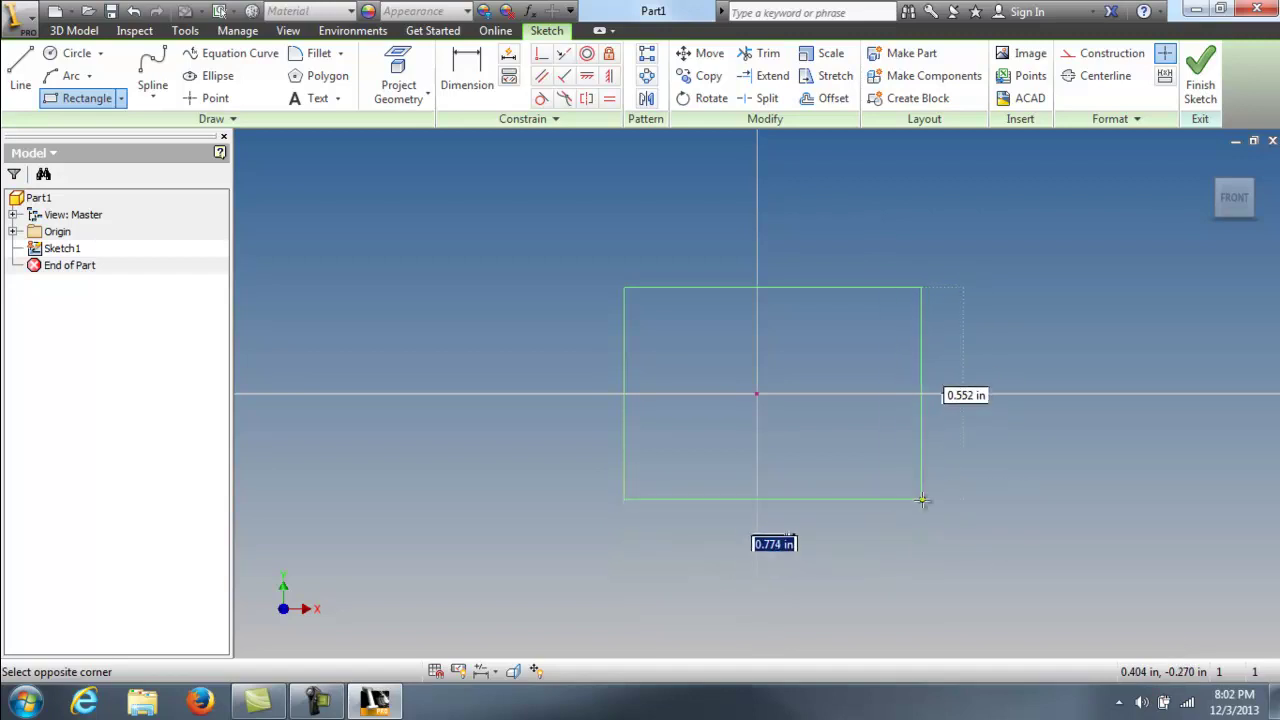
click(894, 497)
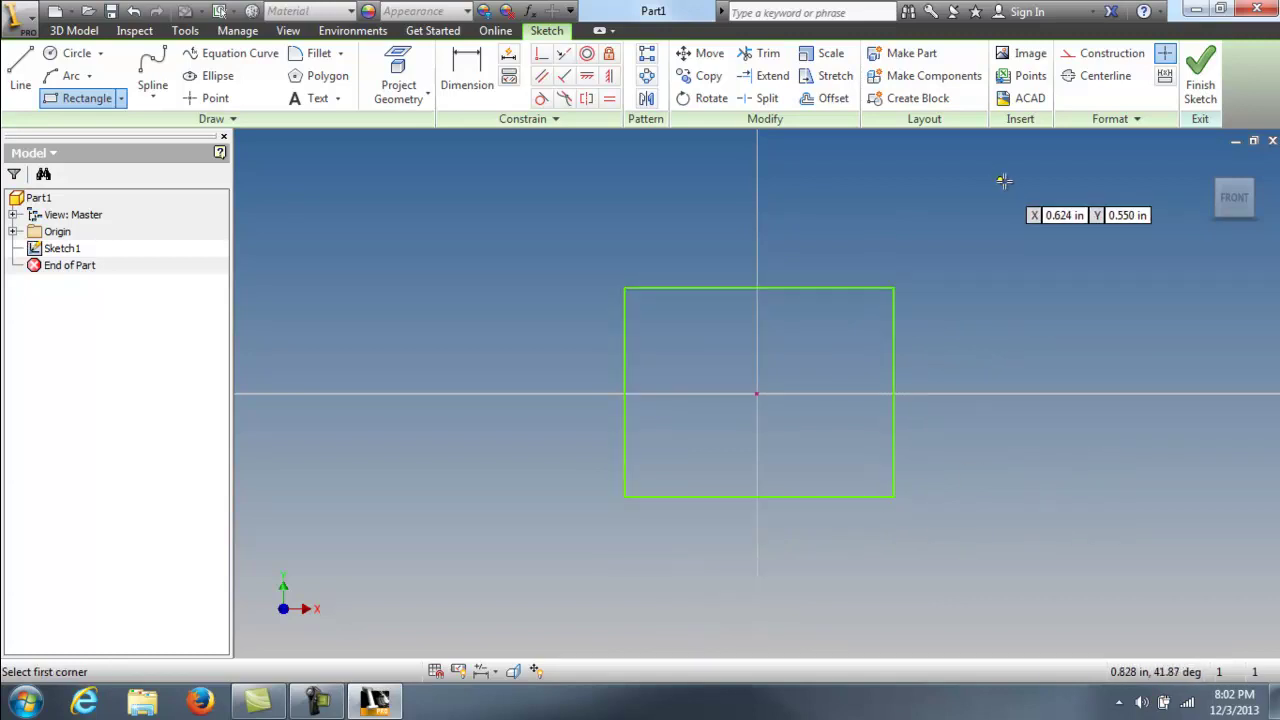
right_click(988, 248)
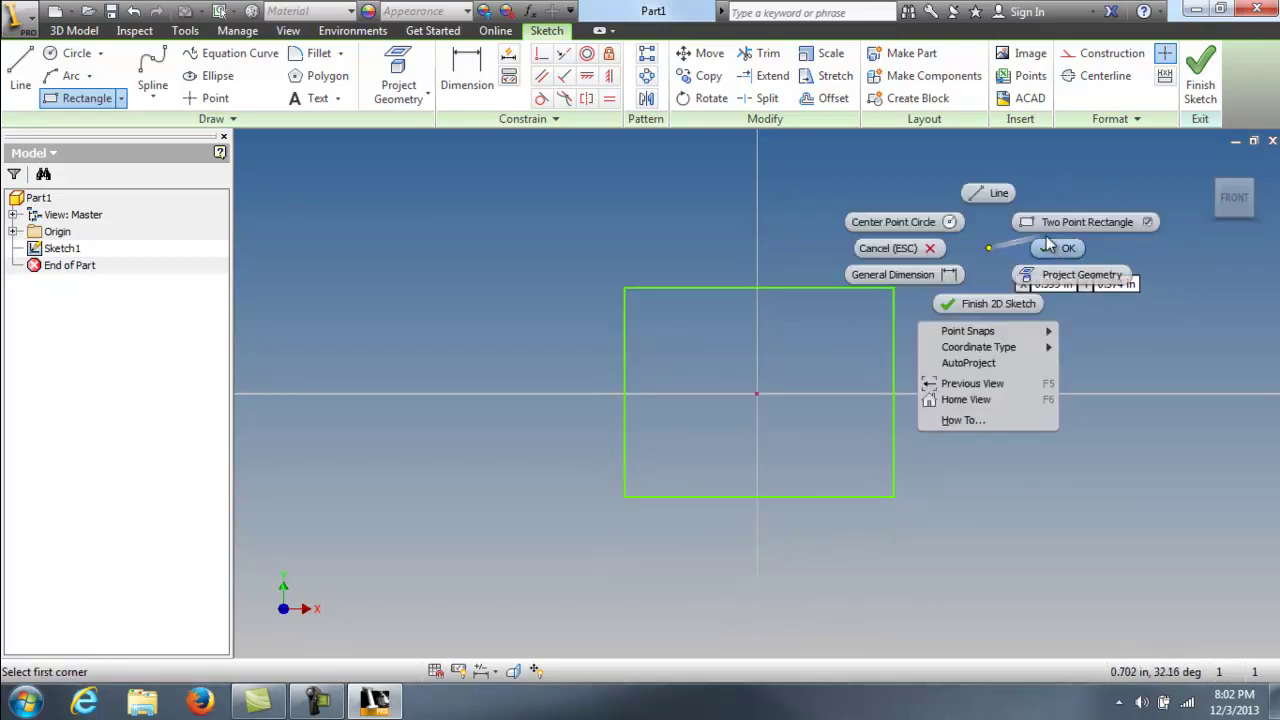
click(1055, 246)
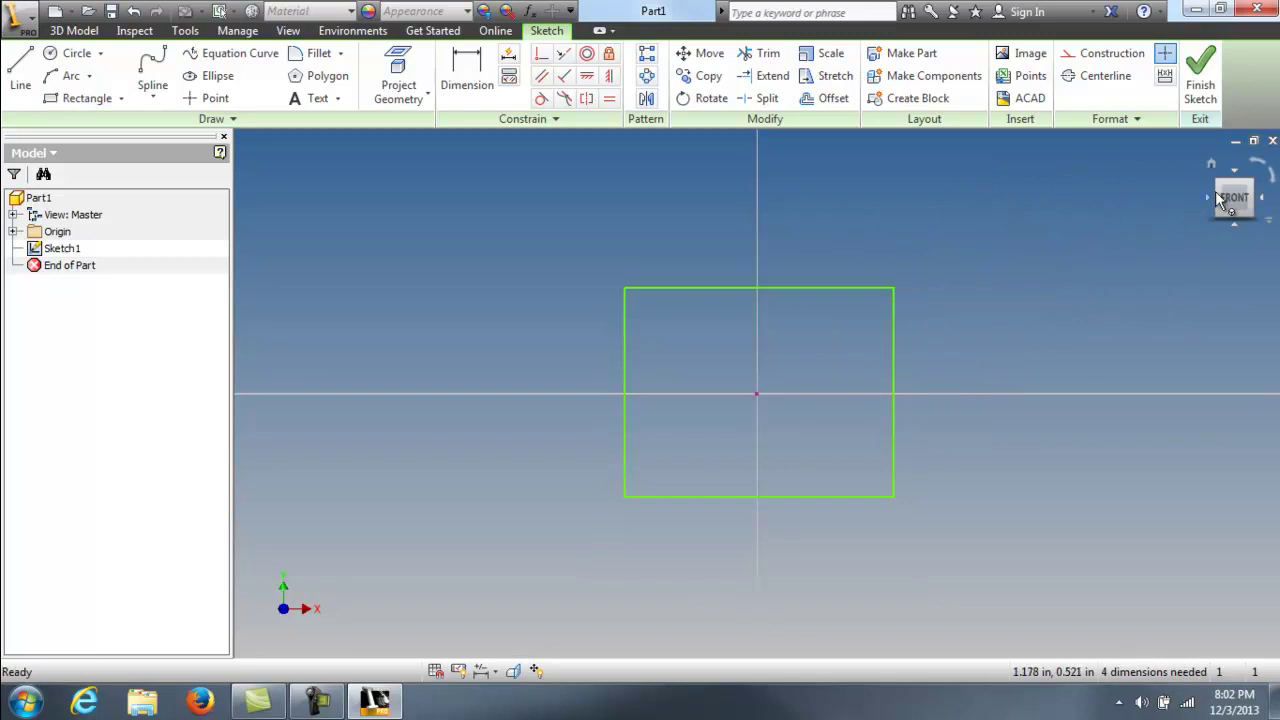
mouse_move(1205, 206)
mouse_down()
mouse_move(1249, 237)
mouse_move(1203, 240)
mouse_move(1218, 205)
mouse_up()
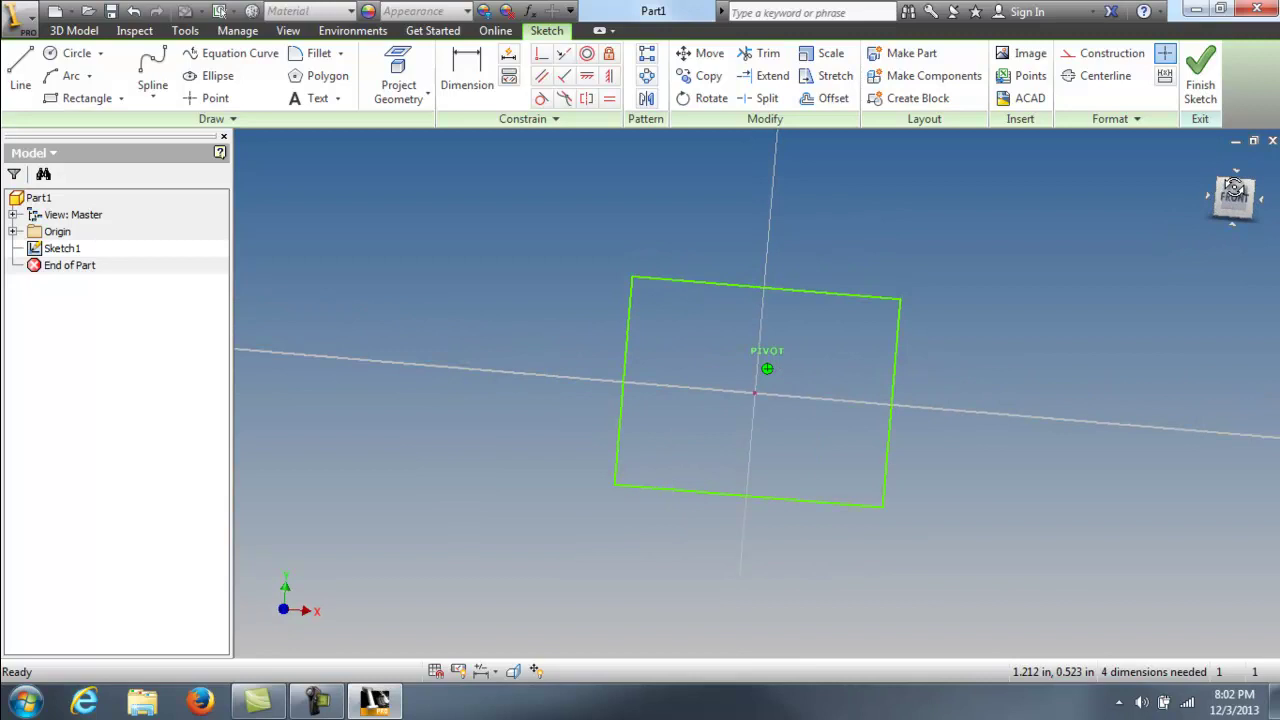
click(1232, 199)
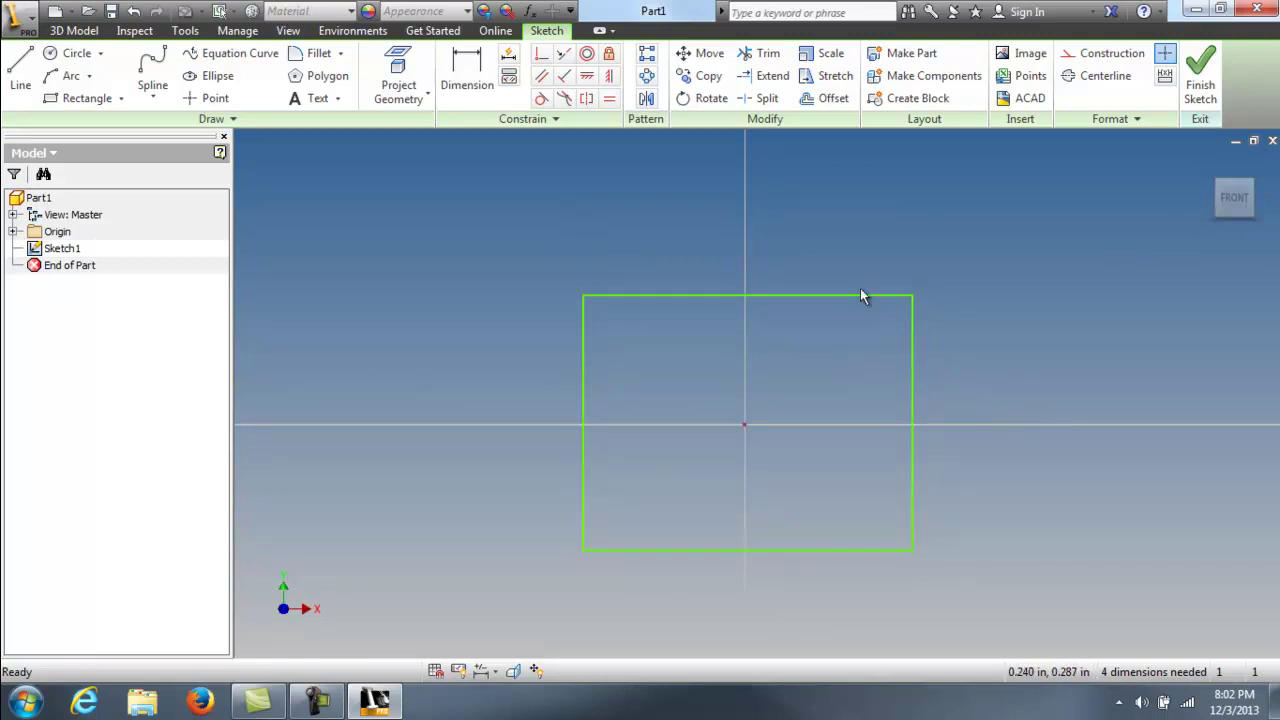
Dimension the rectangle's top and right edges to .75 in each
click(467, 62)
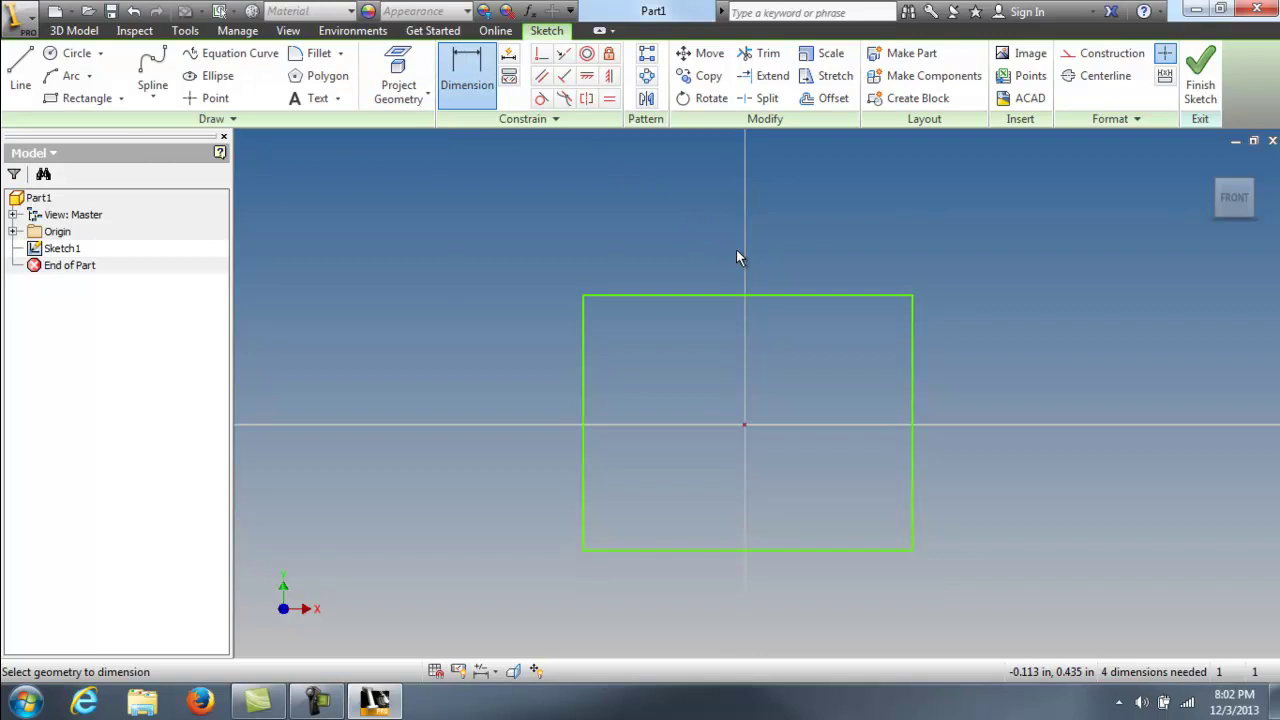
click(800, 295)
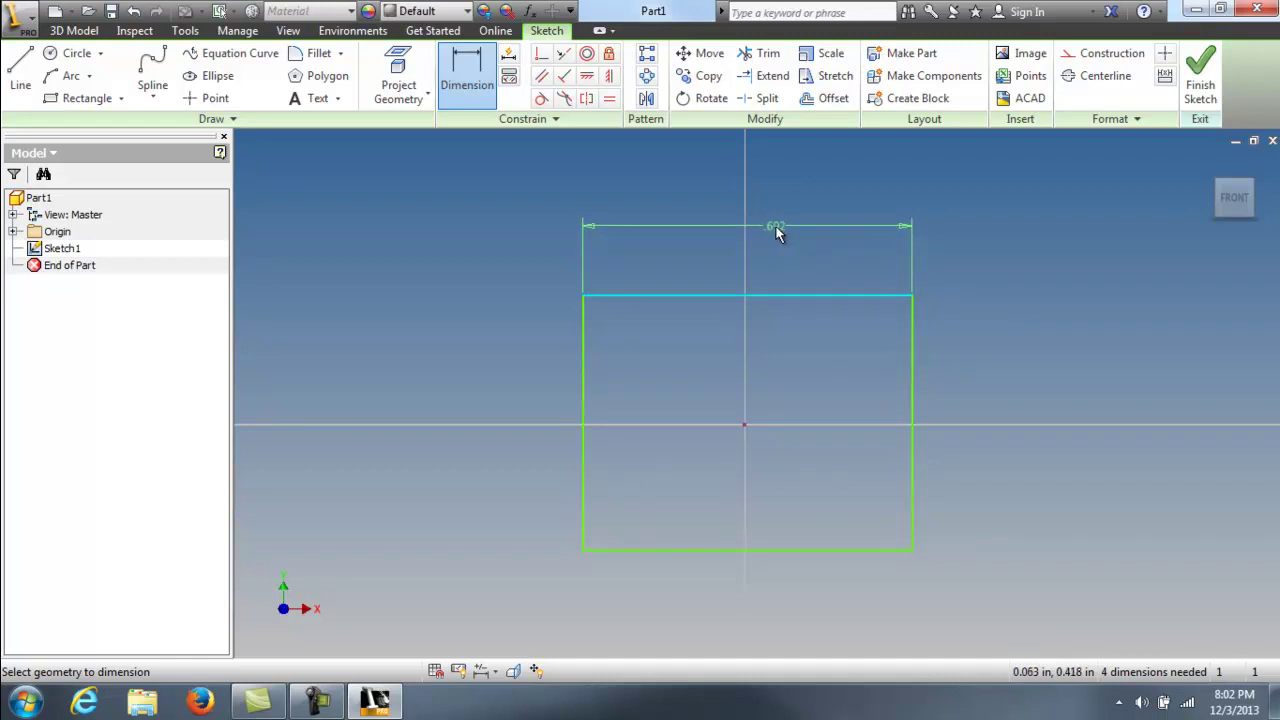
click(778, 232)
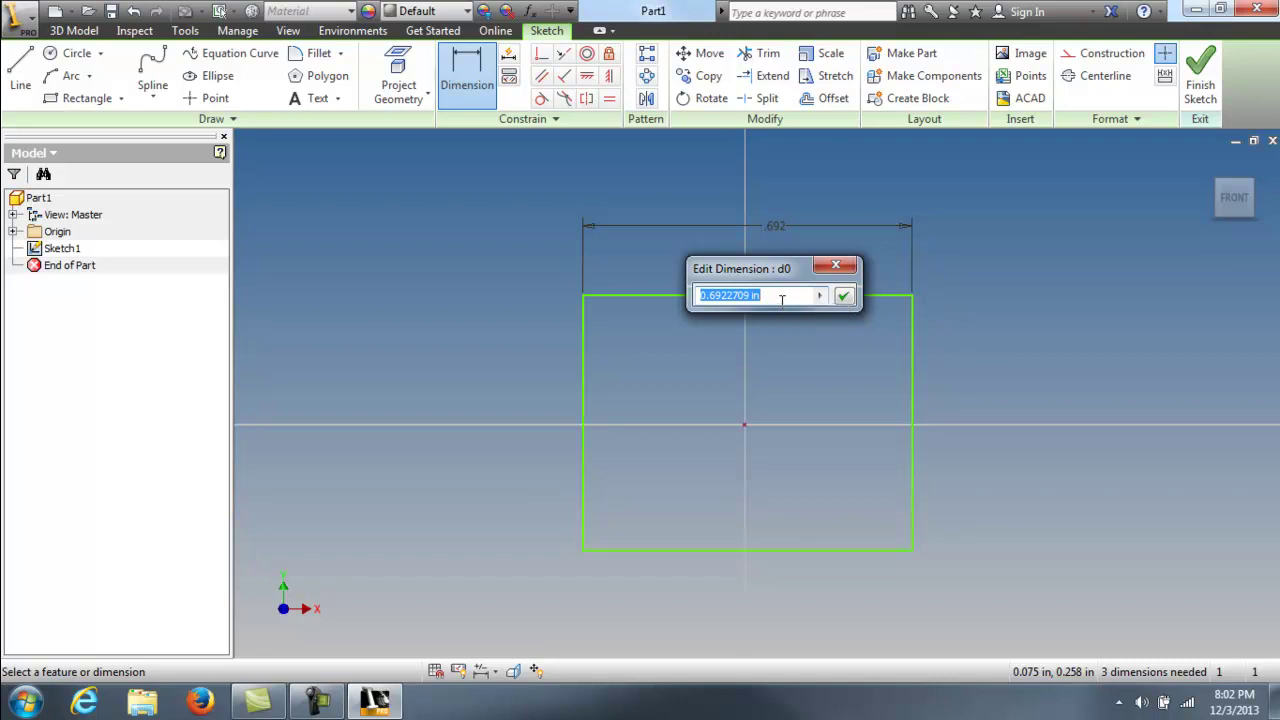
text(.75)
key(Return)
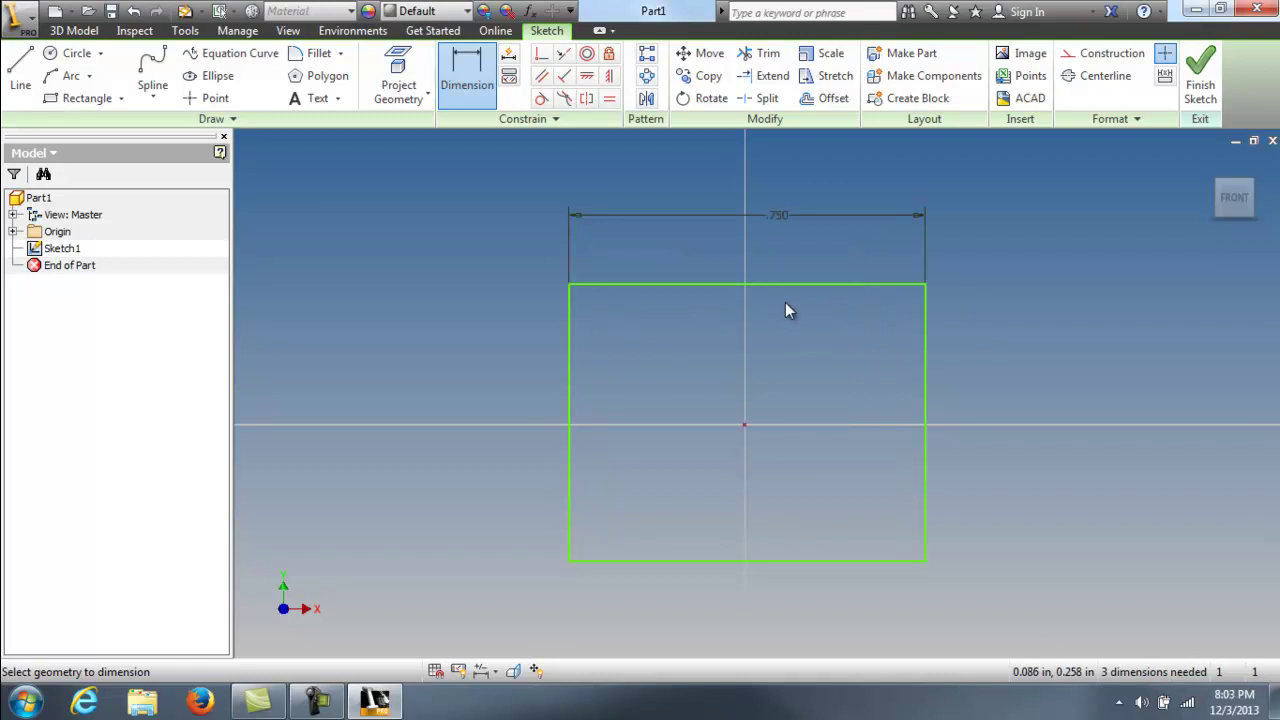
click(927, 377)
click(982, 394)
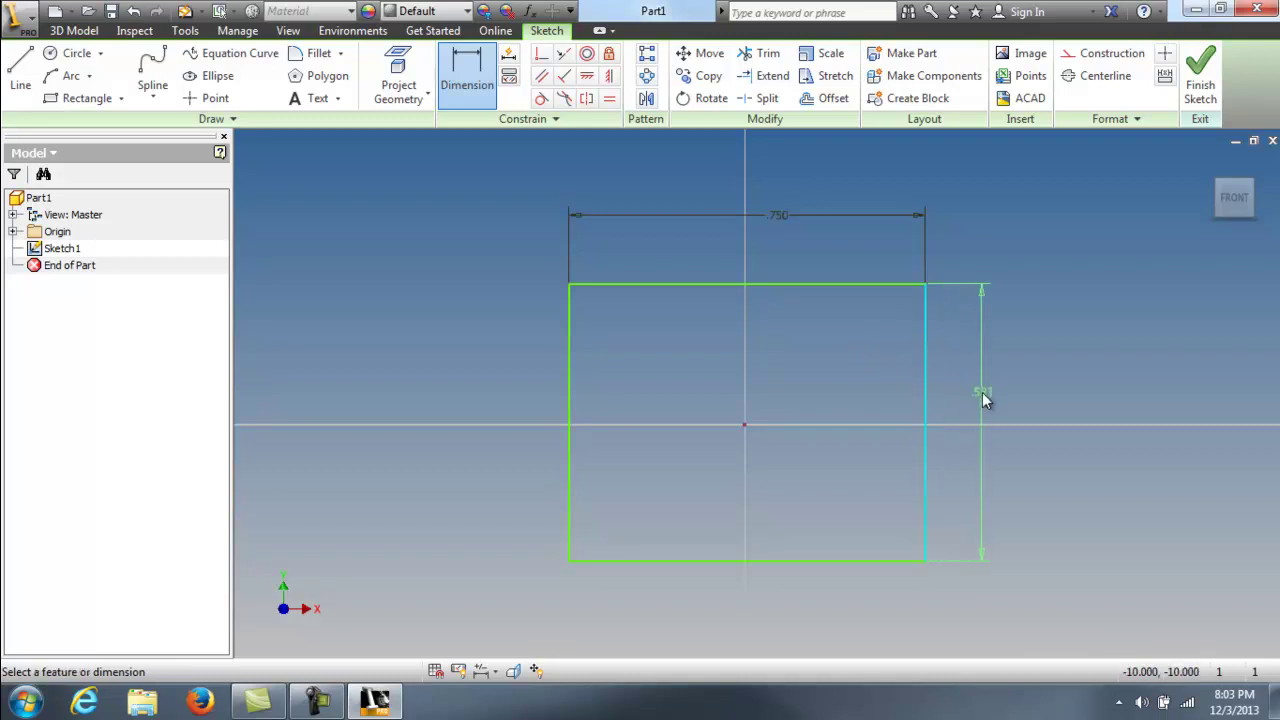
text(.75)
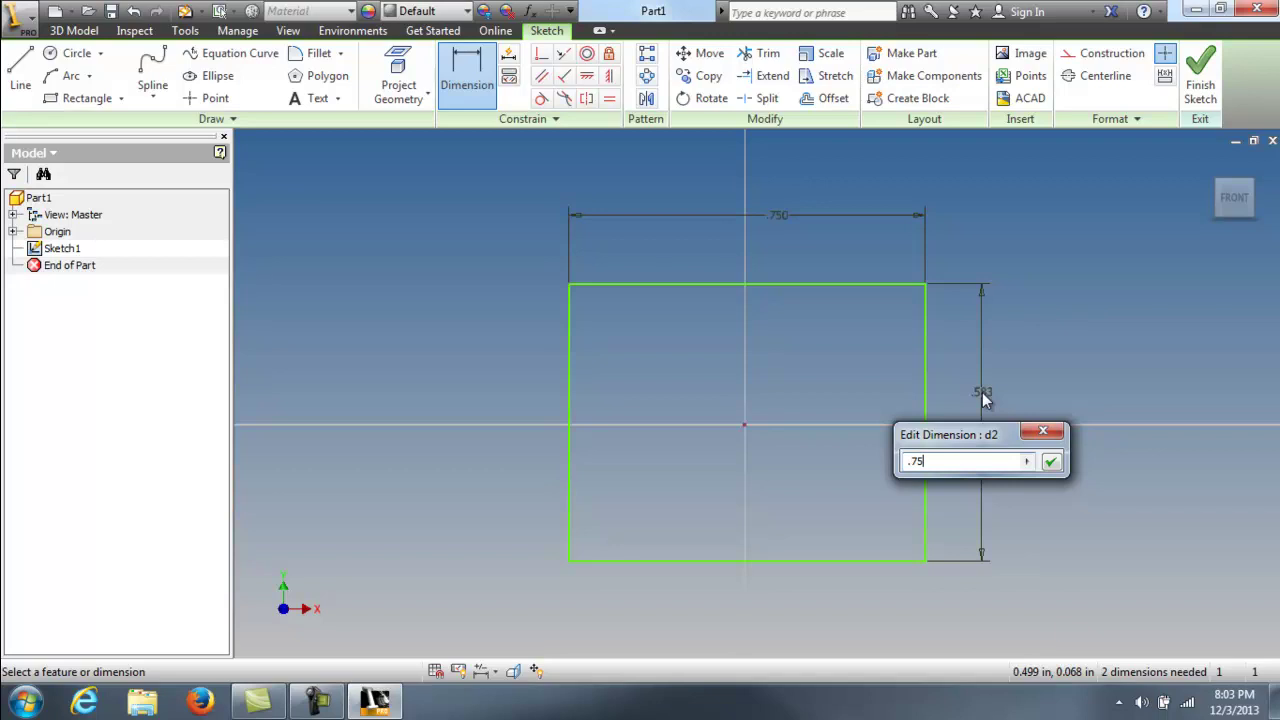
key(Return)
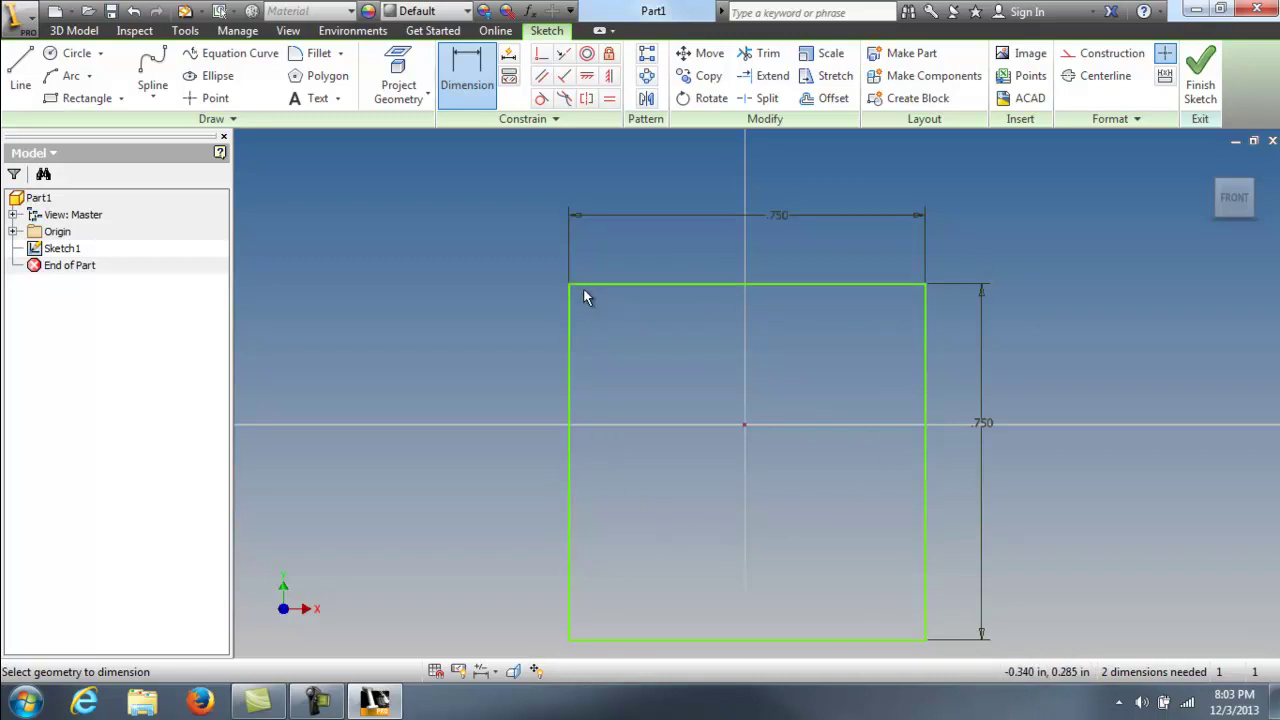
Finish Sketch1 and extrude the square profile 2.25 in
click(1205, 80)
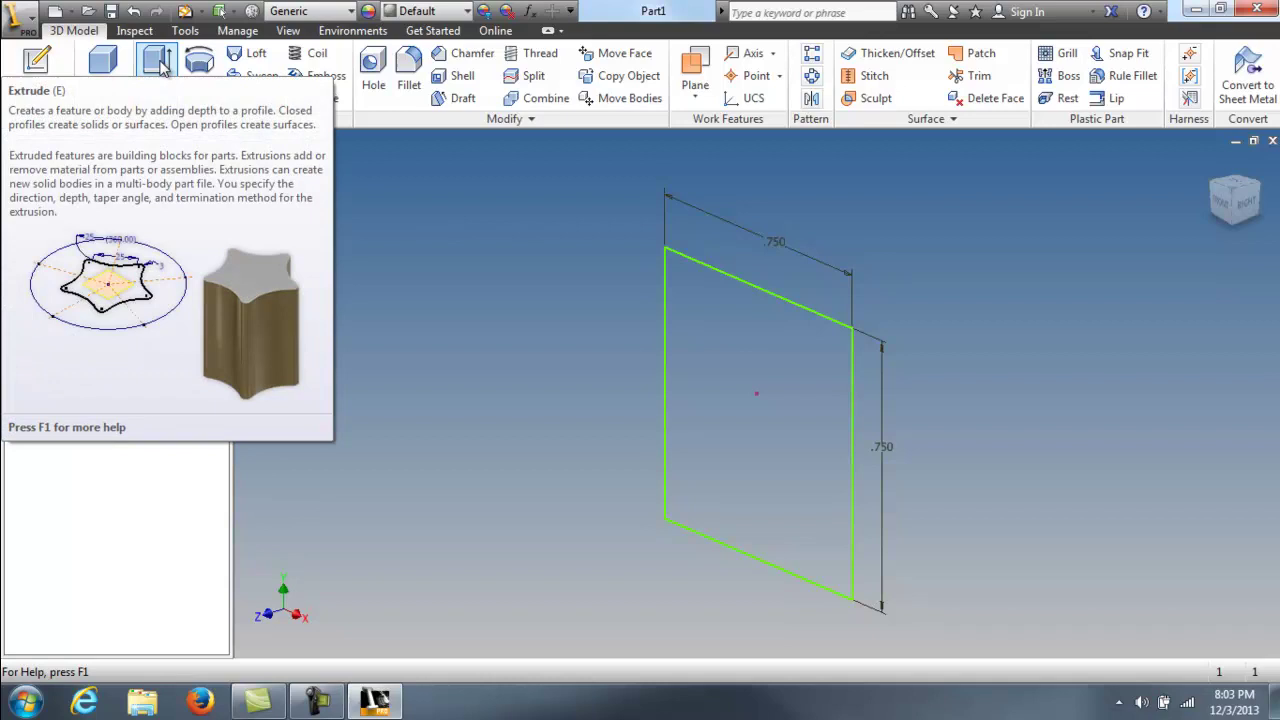
click(161, 66)
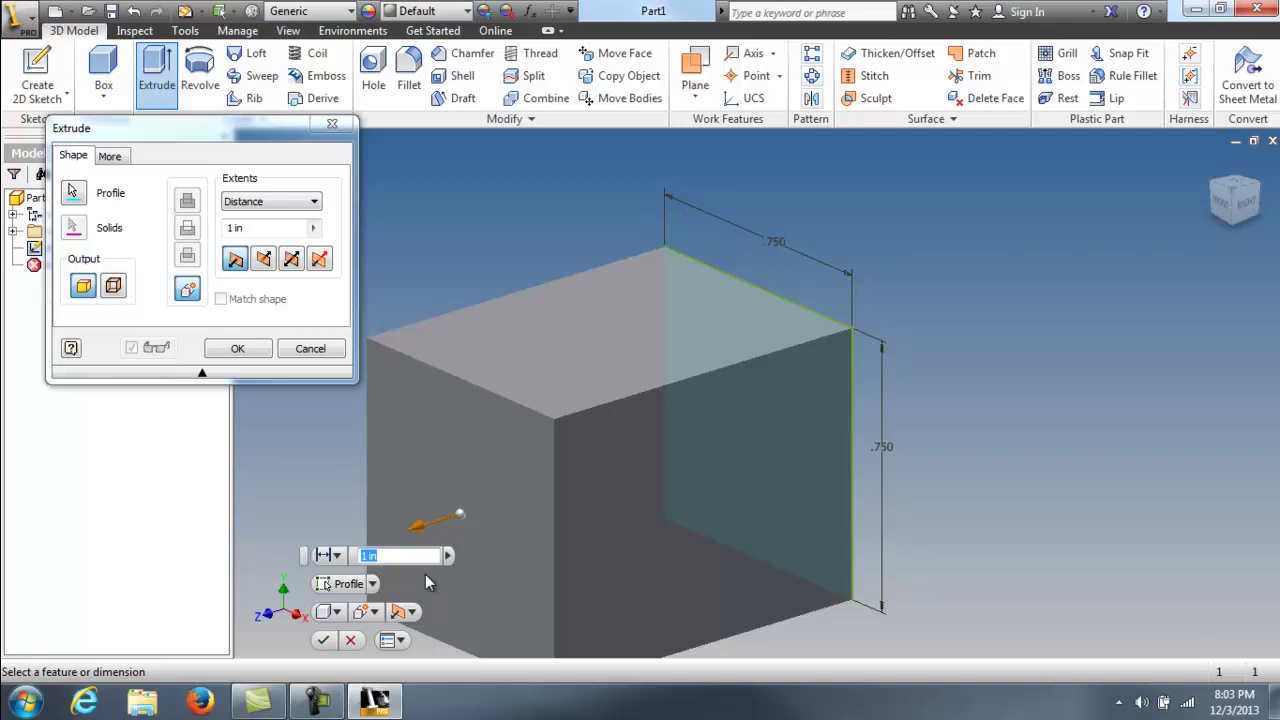
text(2.25)
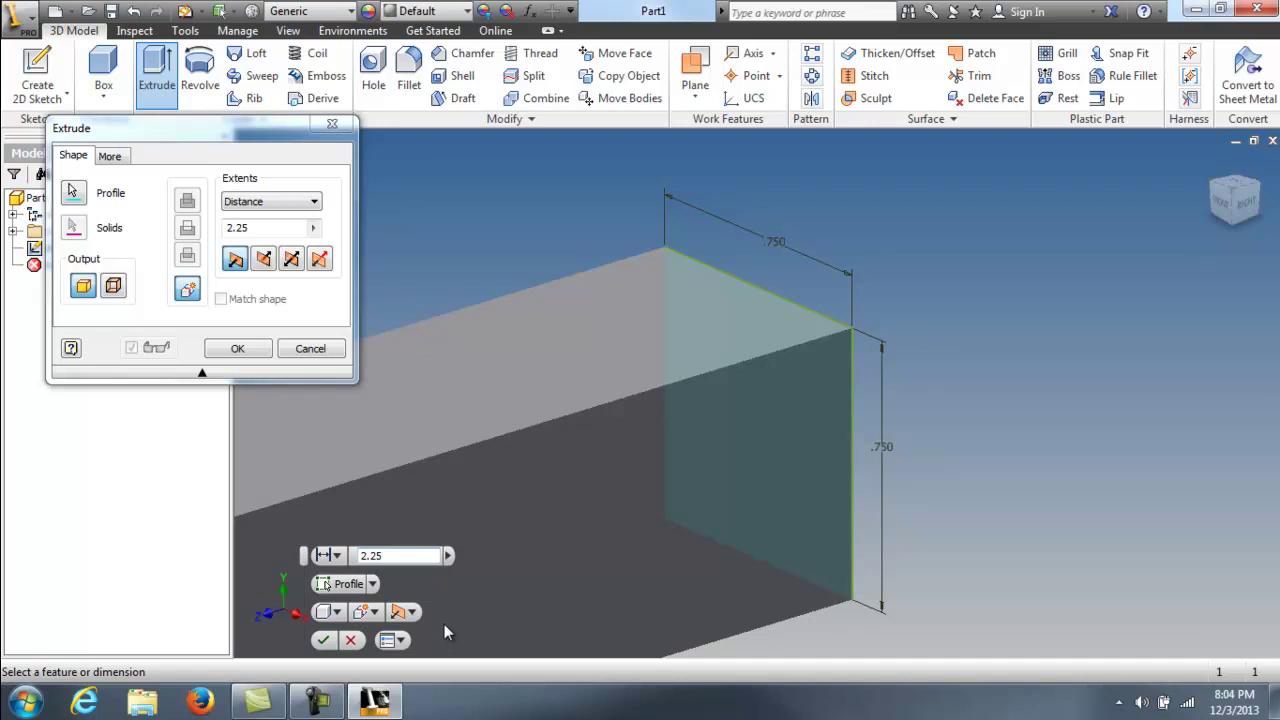
click(326, 641)
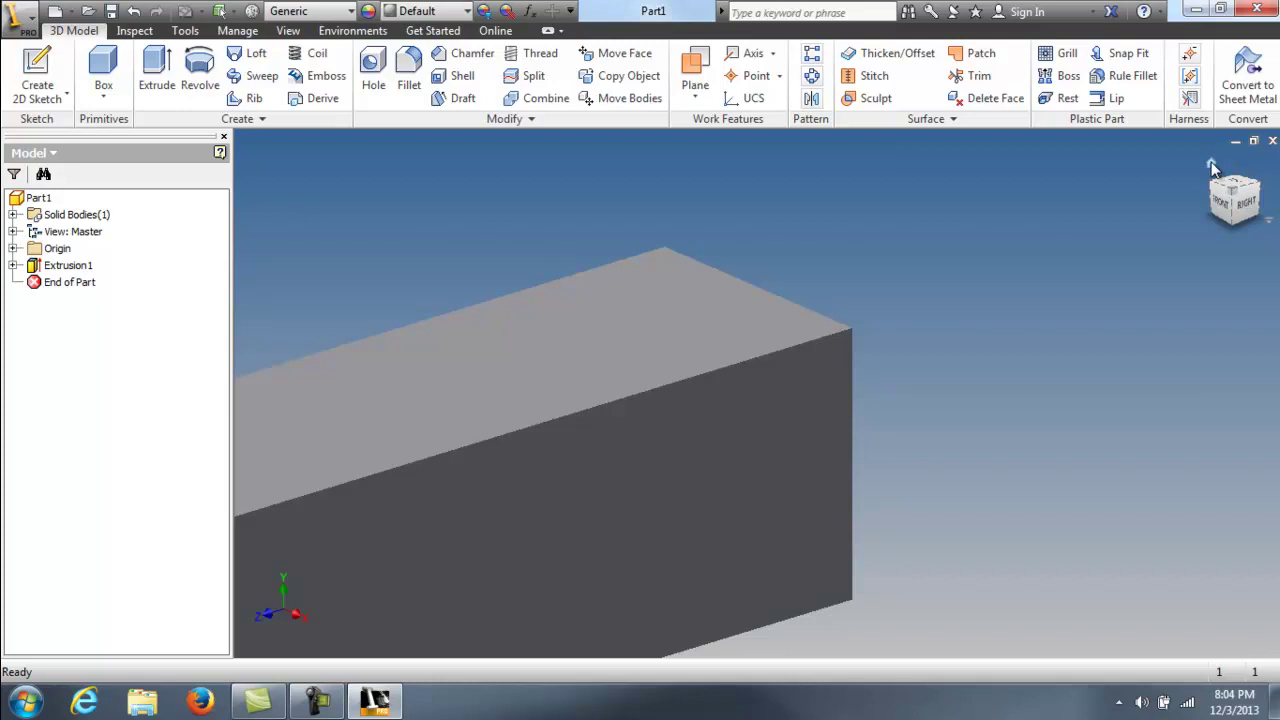
From the home view, start Sketch2 on the bar's top face
click(1211, 165)
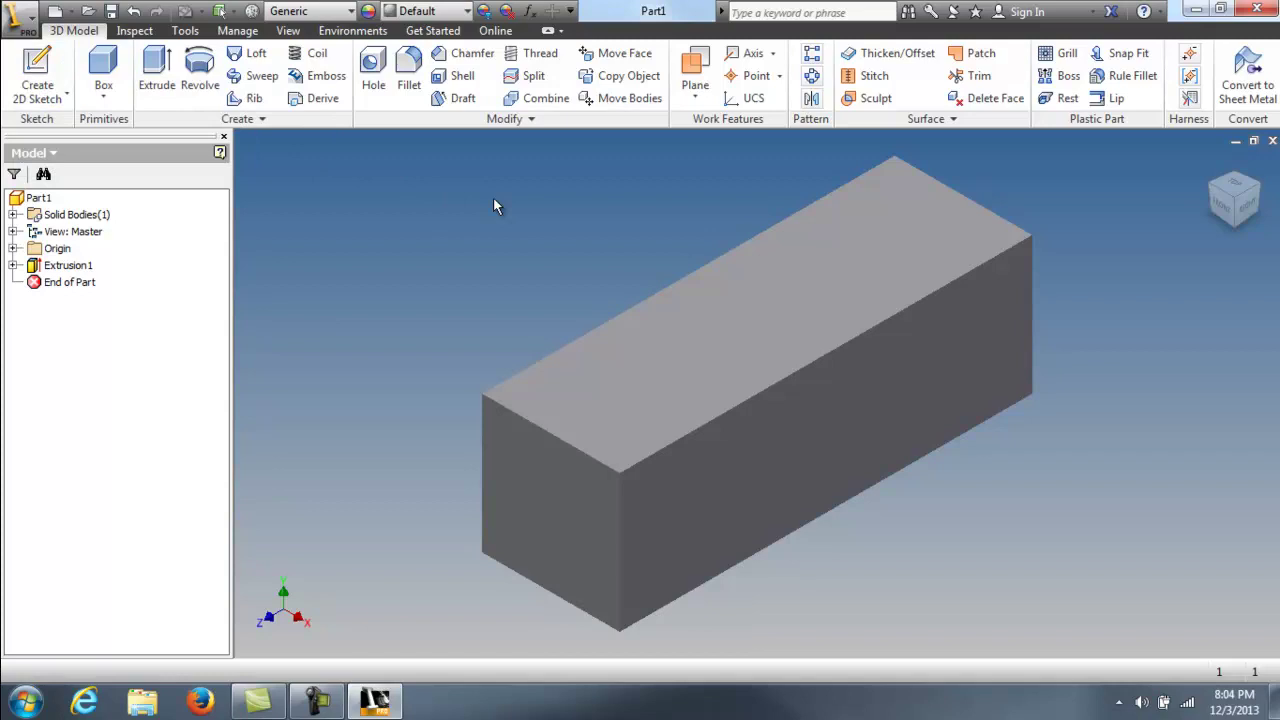
click(783, 308)
right_click(783, 308)
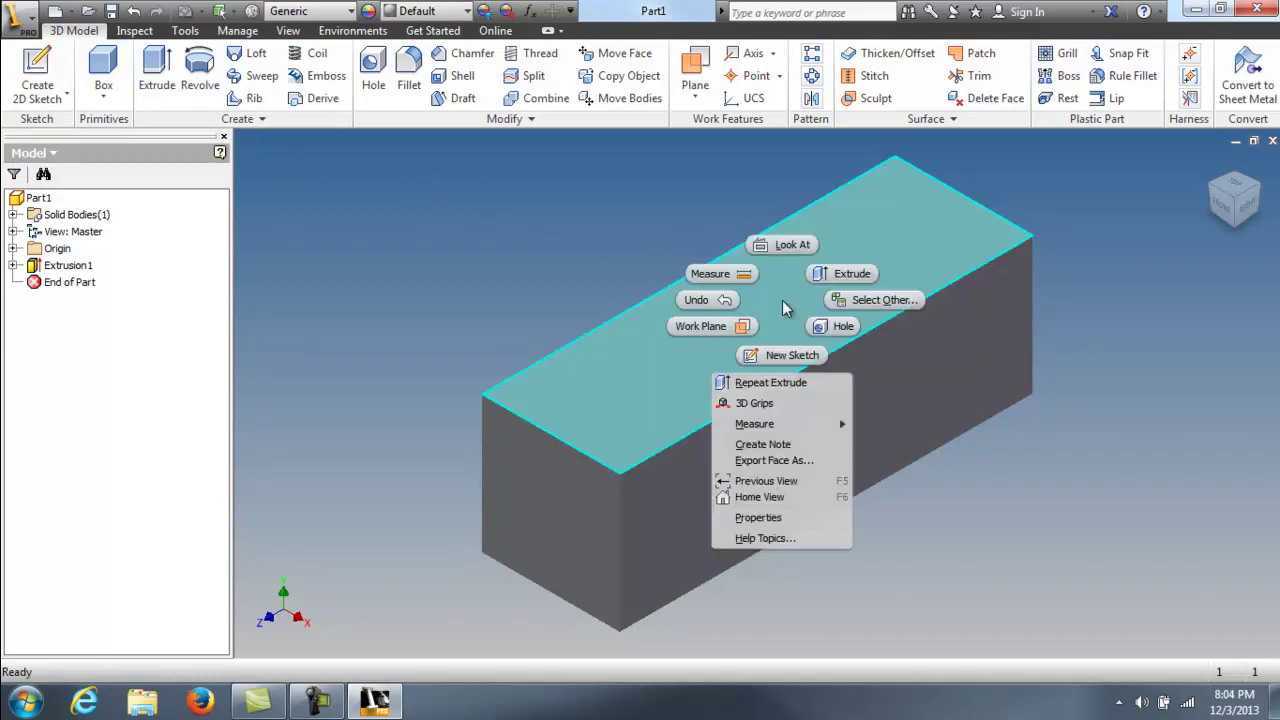
click(789, 354)
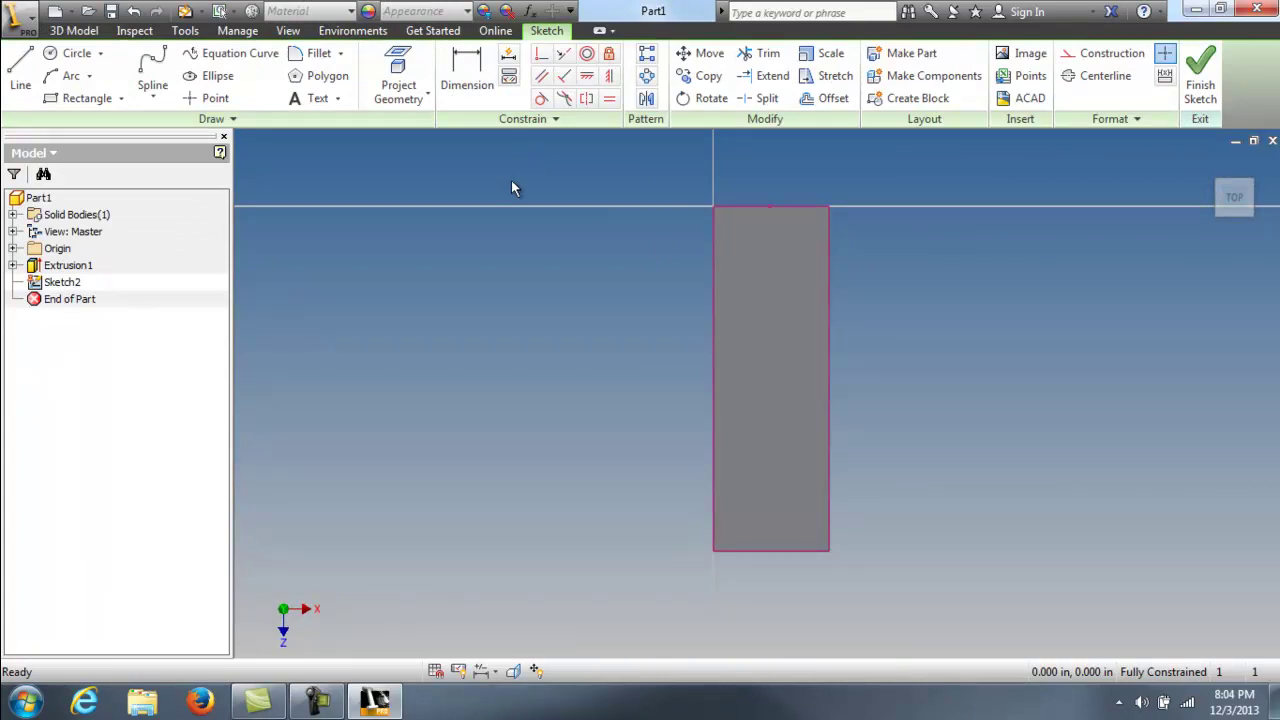
Draw two horizontal lines across the top face, each spanning its full 0.750 in width
click(22, 68)
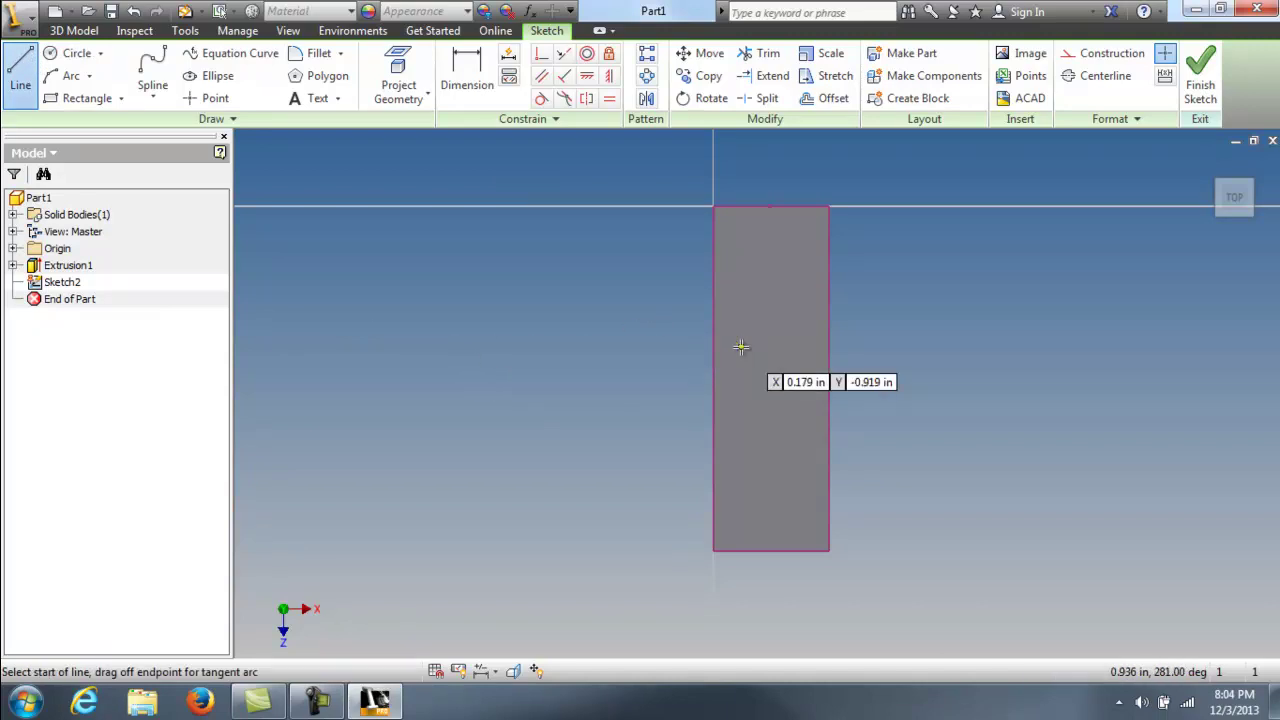
scroll(740, 347, up, 3)
scroll(706, 303, up, 1)
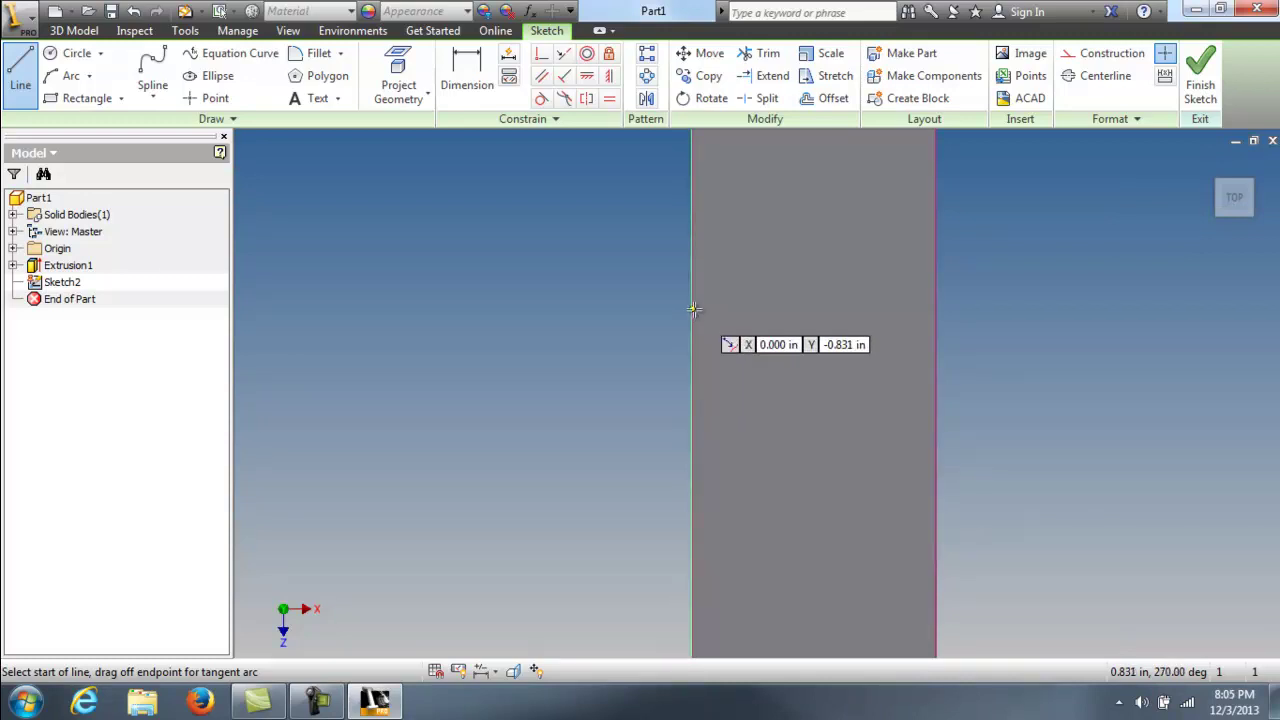
click(692, 310)
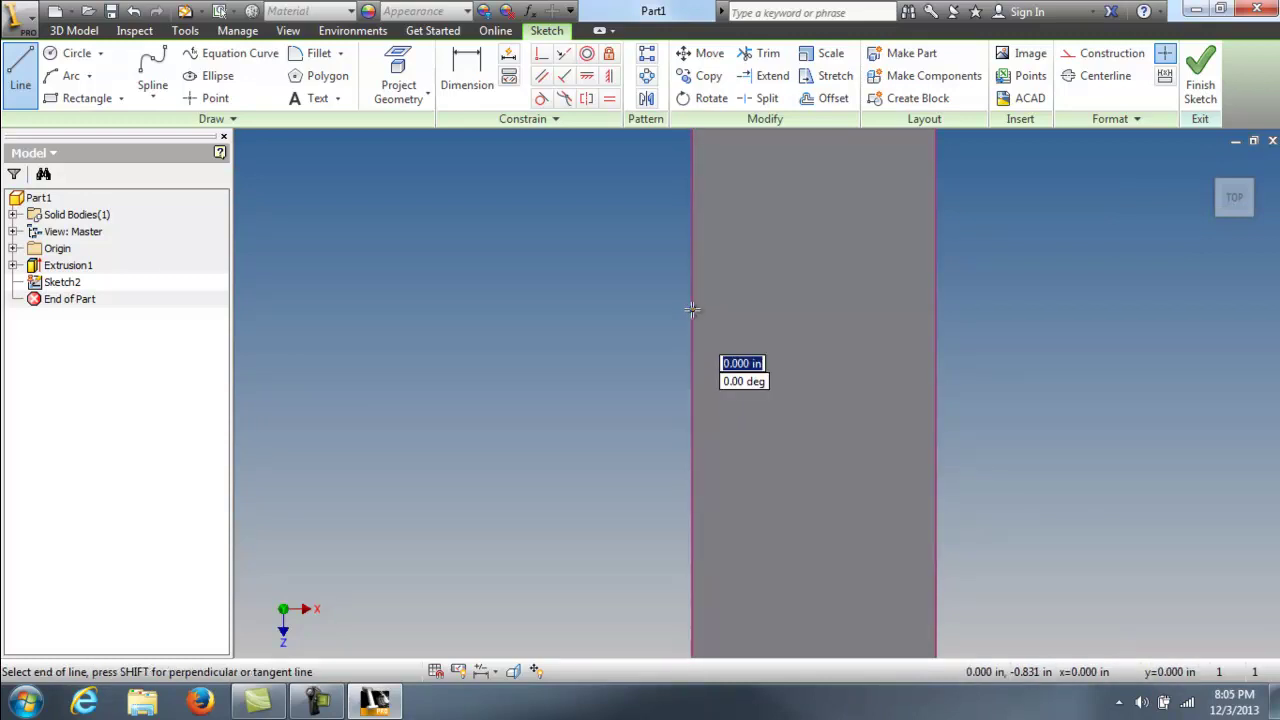
double_click(935, 309)
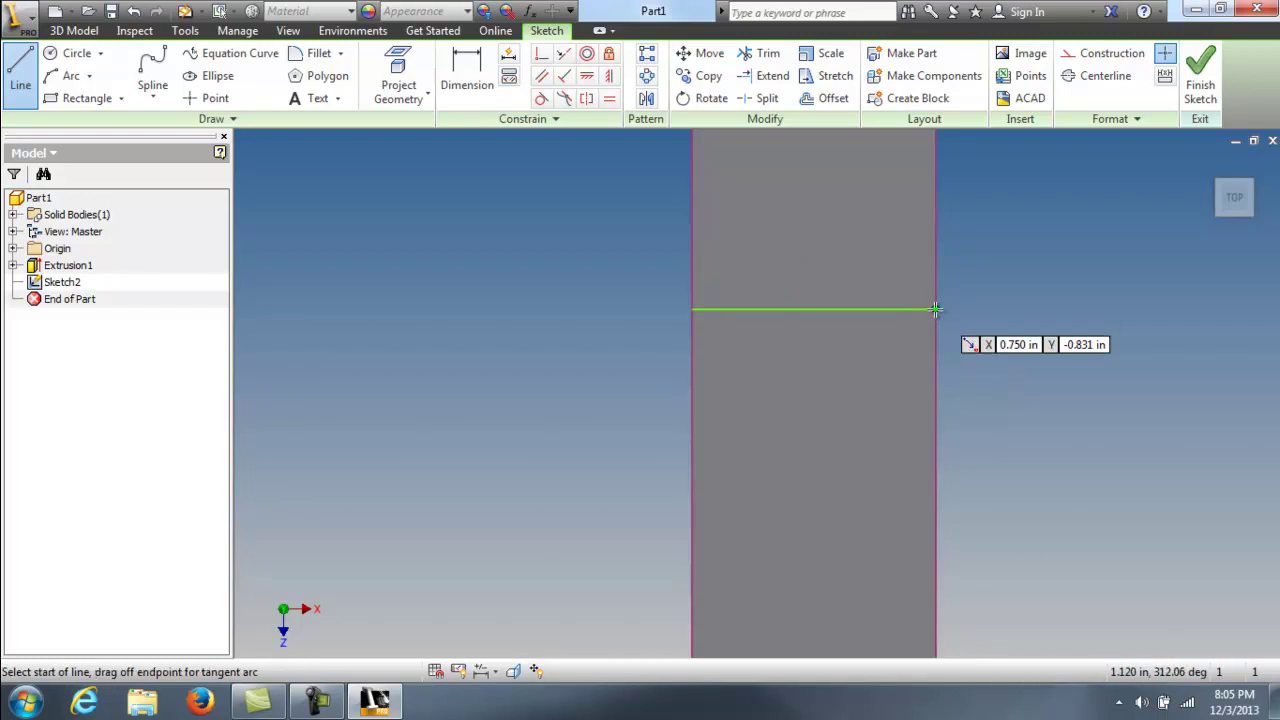
scroll(771, 445, up, 2)
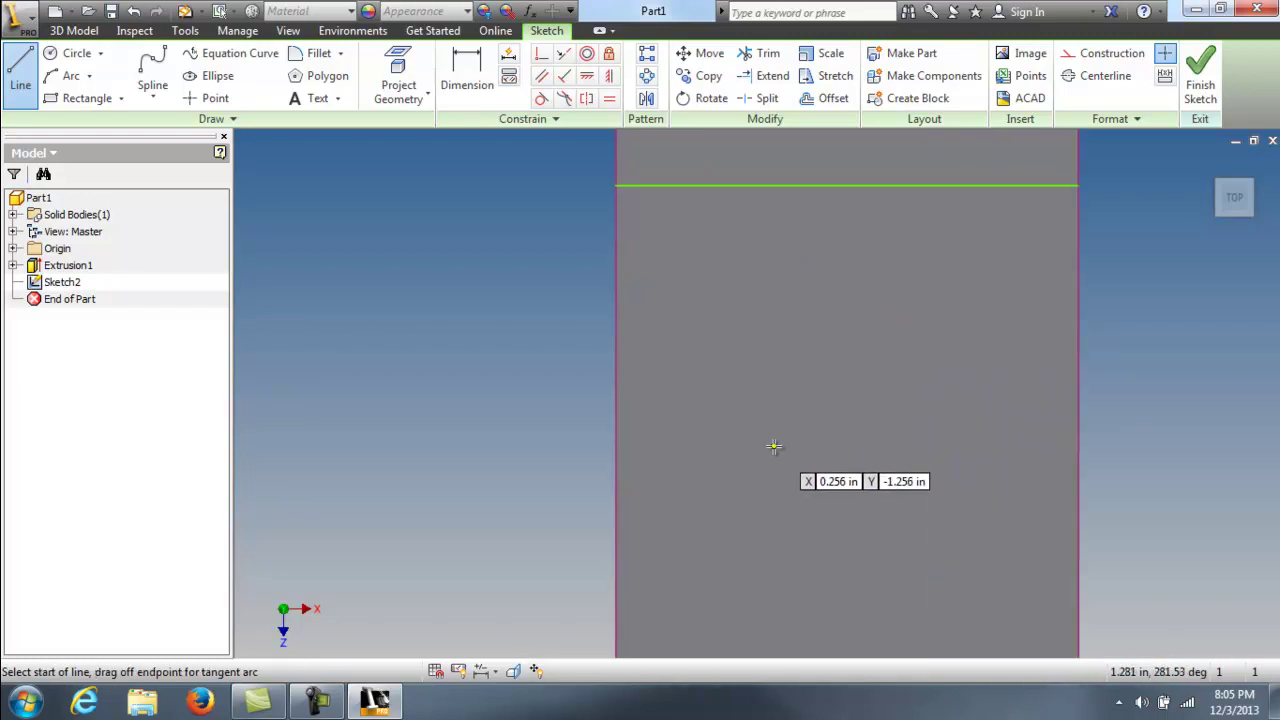
scroll(743, 491, down, 3)
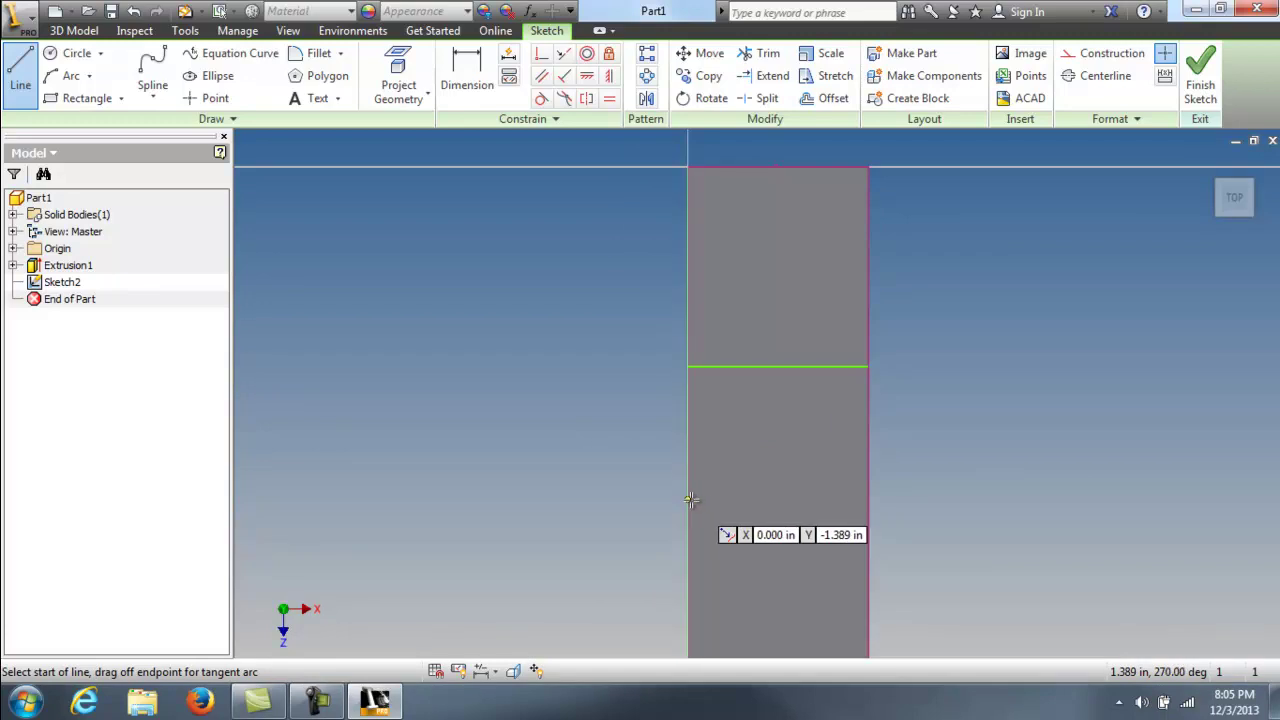
click(691, 500)
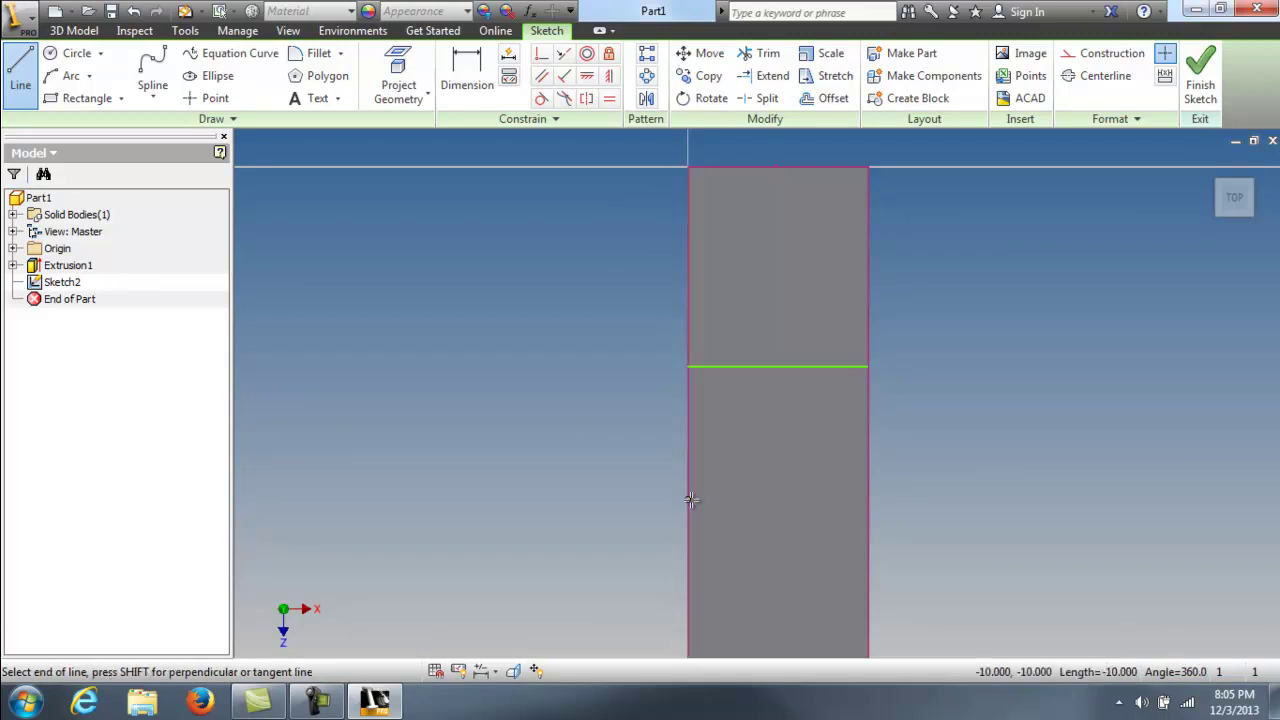
click(866, 501)
right_click(914, 455)
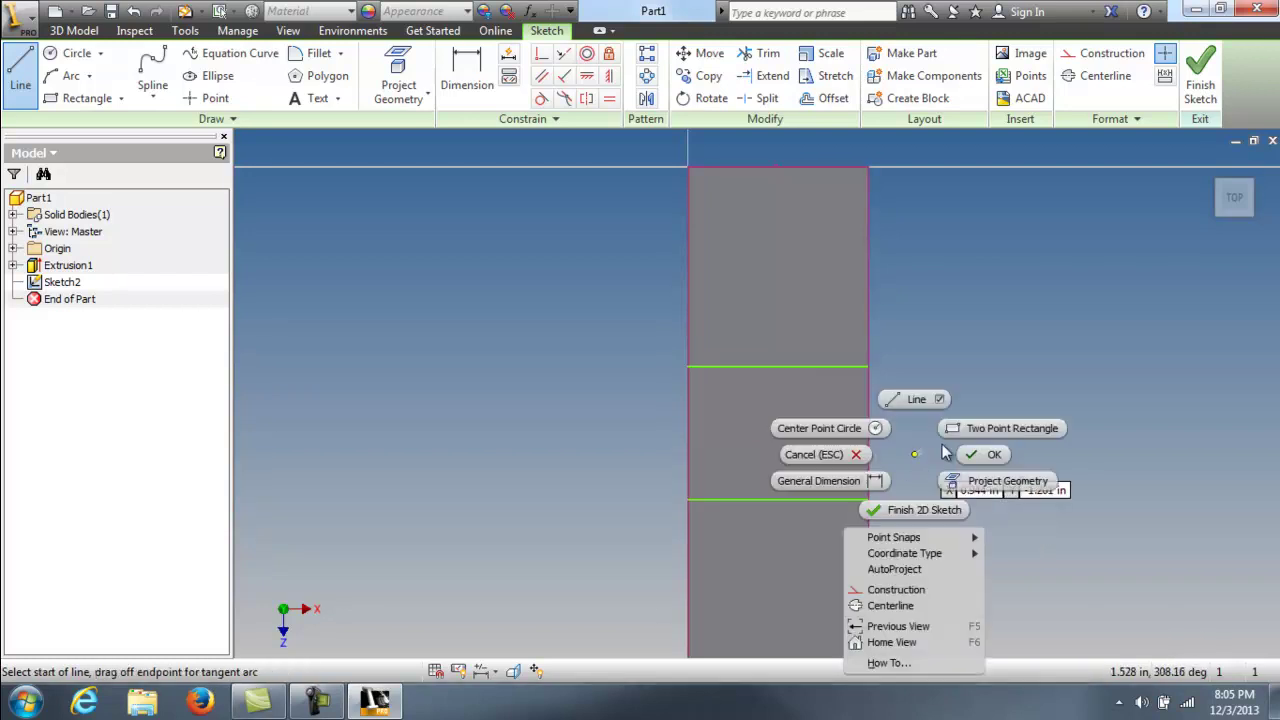
Dimension the distance from the top edge to the upper line as .75 in
click(984, 462)
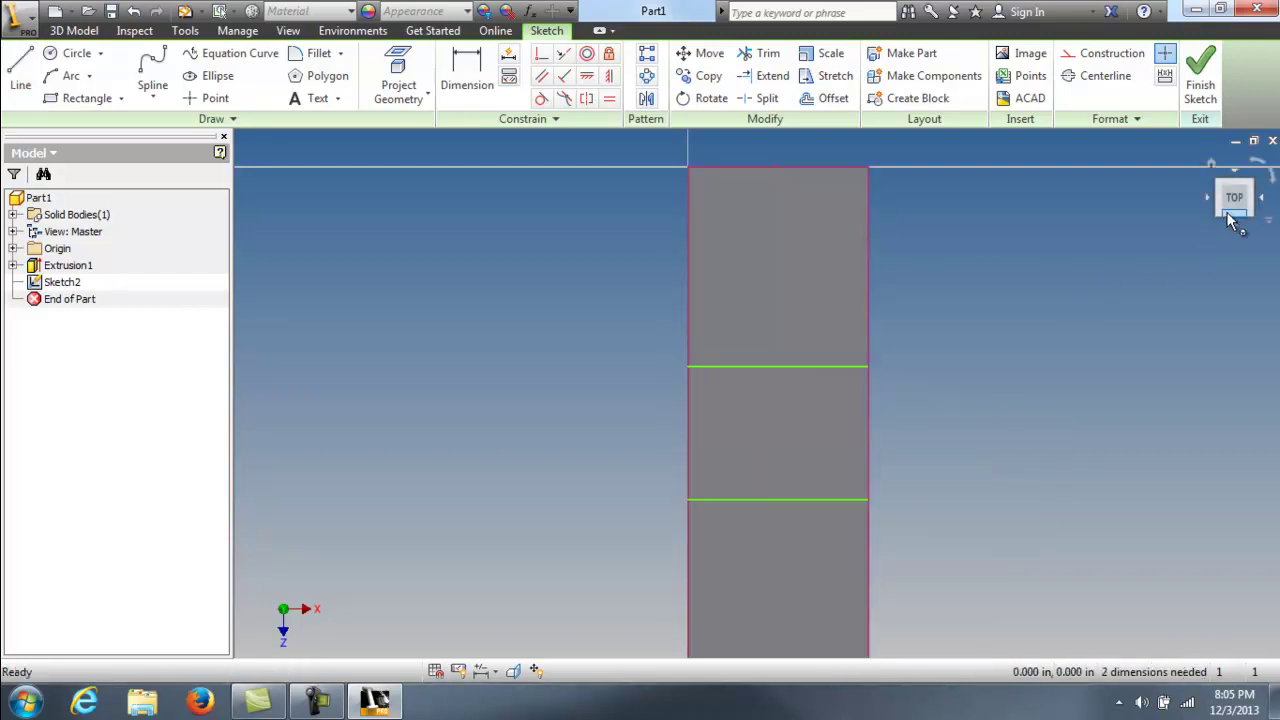
drag(1234, 197, 1079, 180)
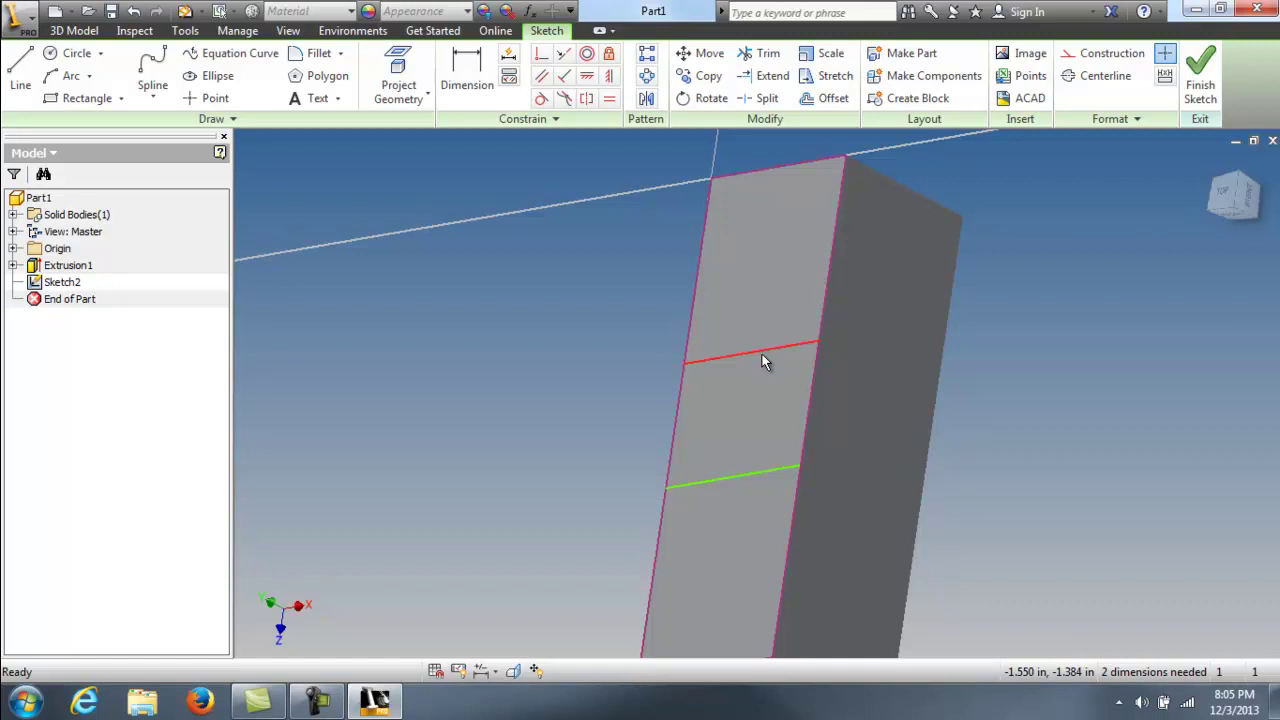
click(470, 66)
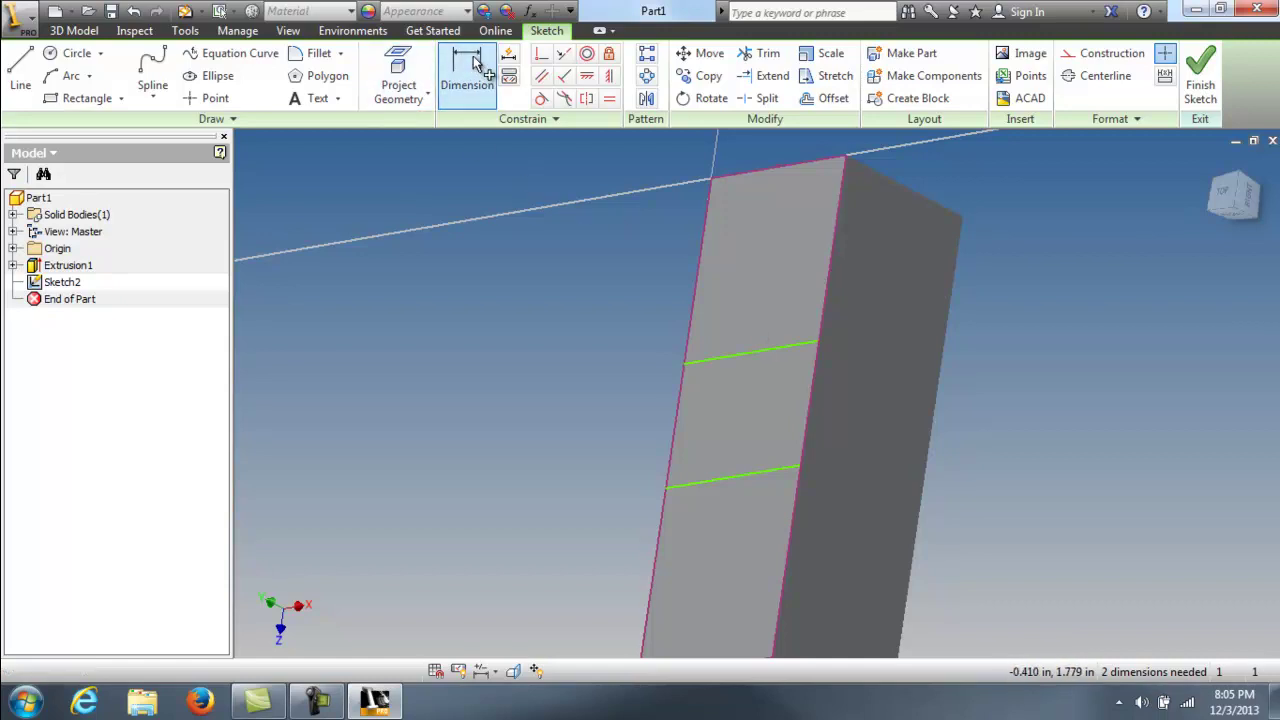
click(755, 174)
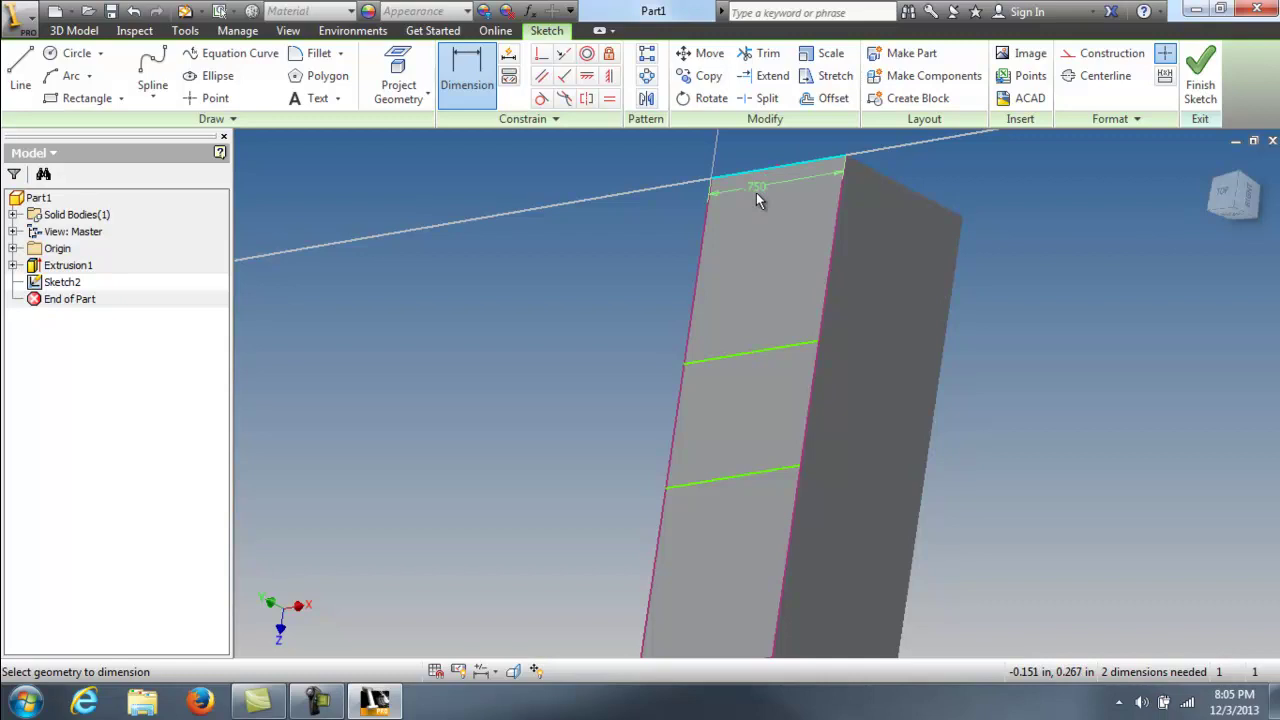
click(763, 349)
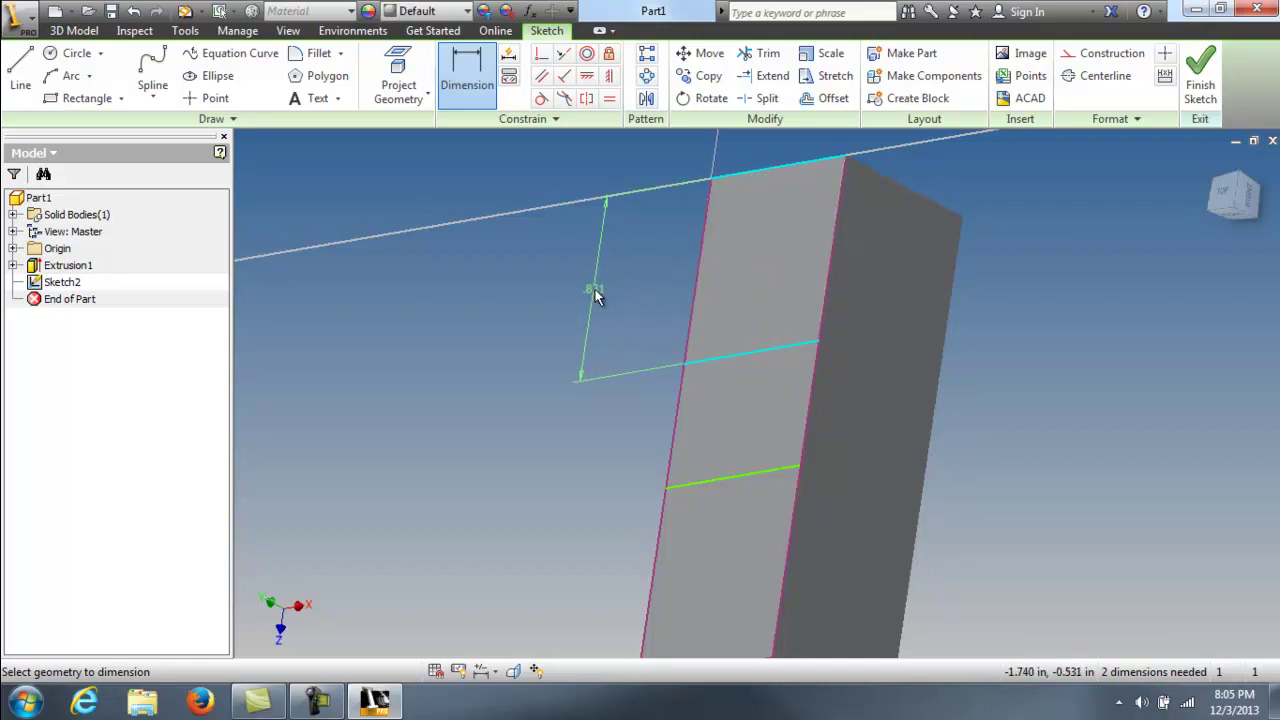
click(594, 290)
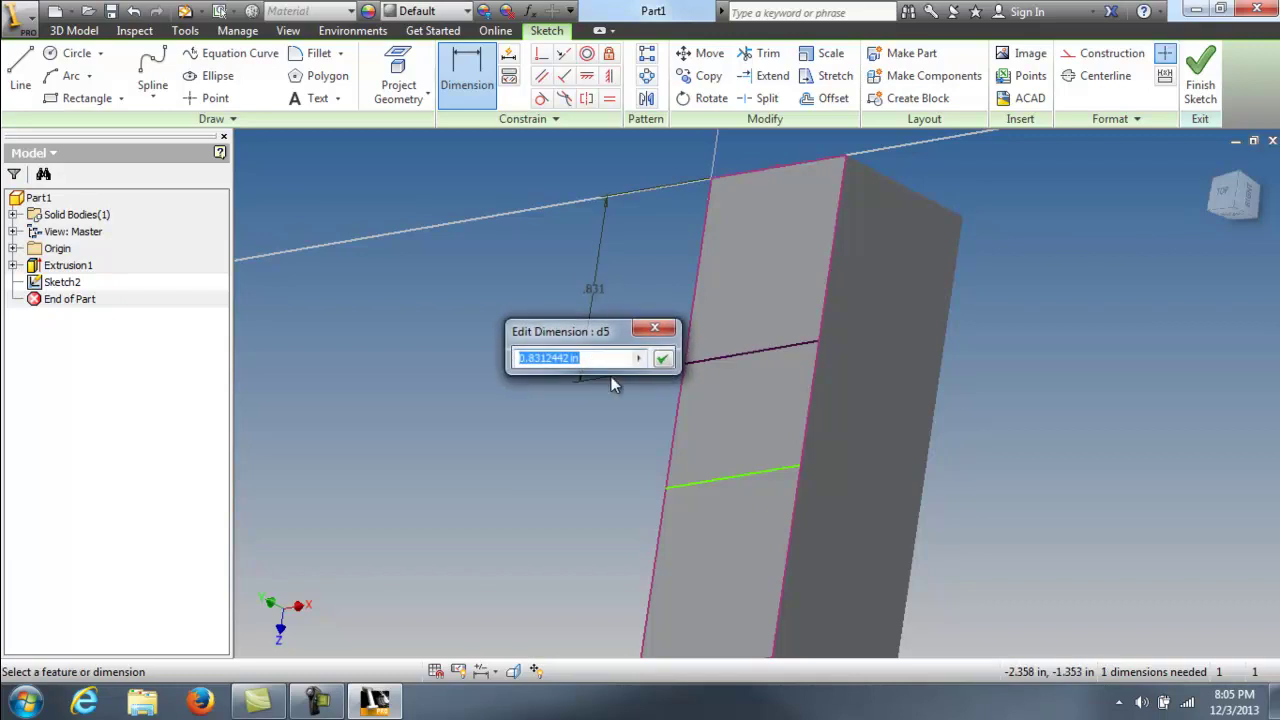
text(.75)
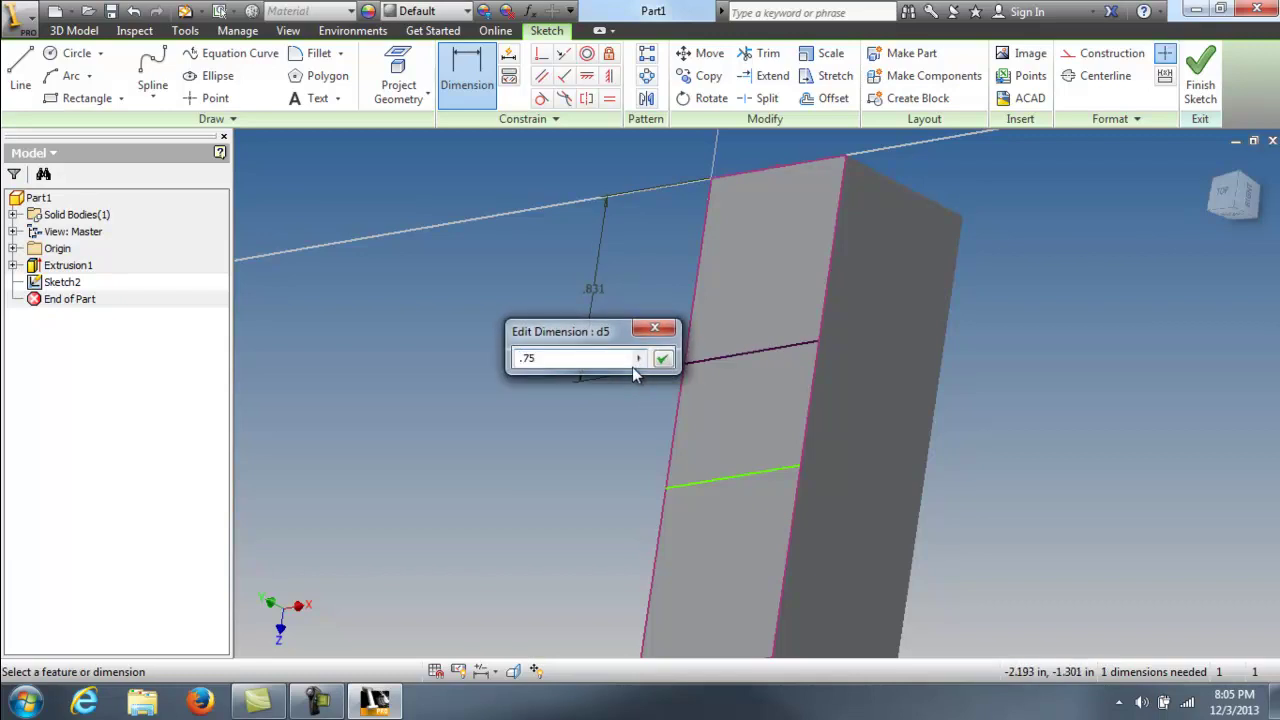
key(Return)
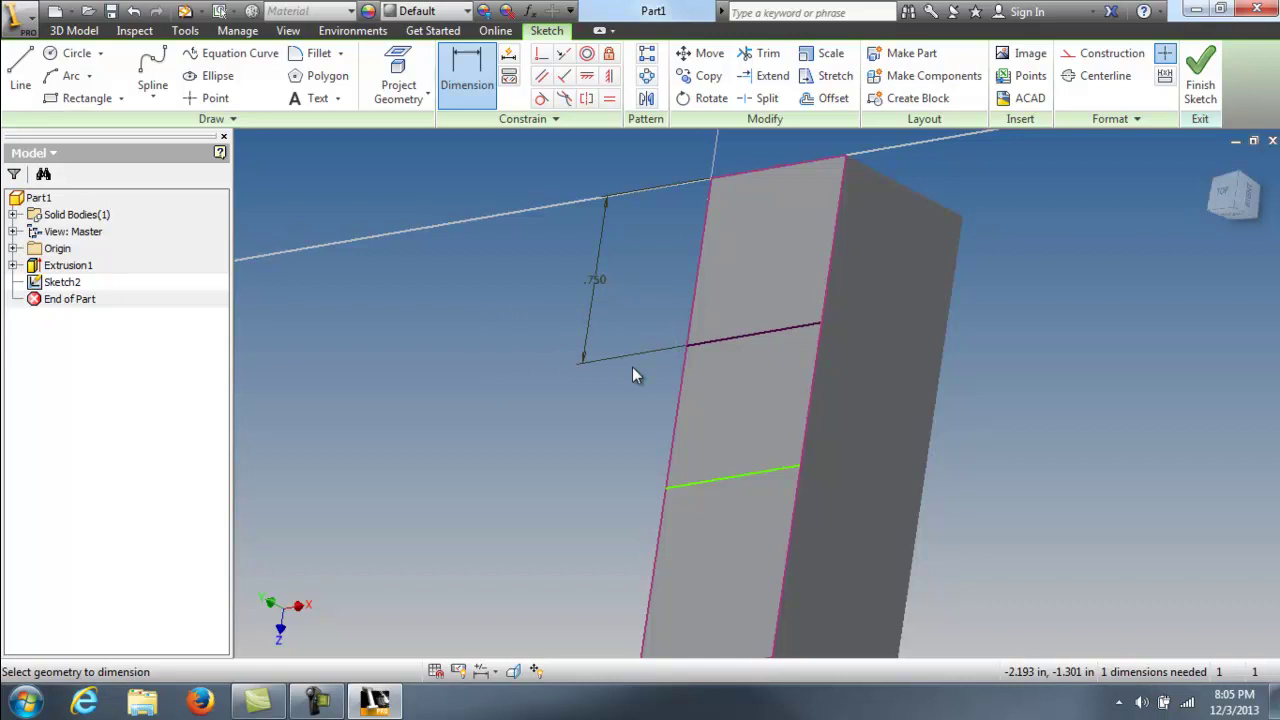
Set the spacing between the two lines to .75 in, fully constraining Sketch2
click(732, 342)
click(740, 478)
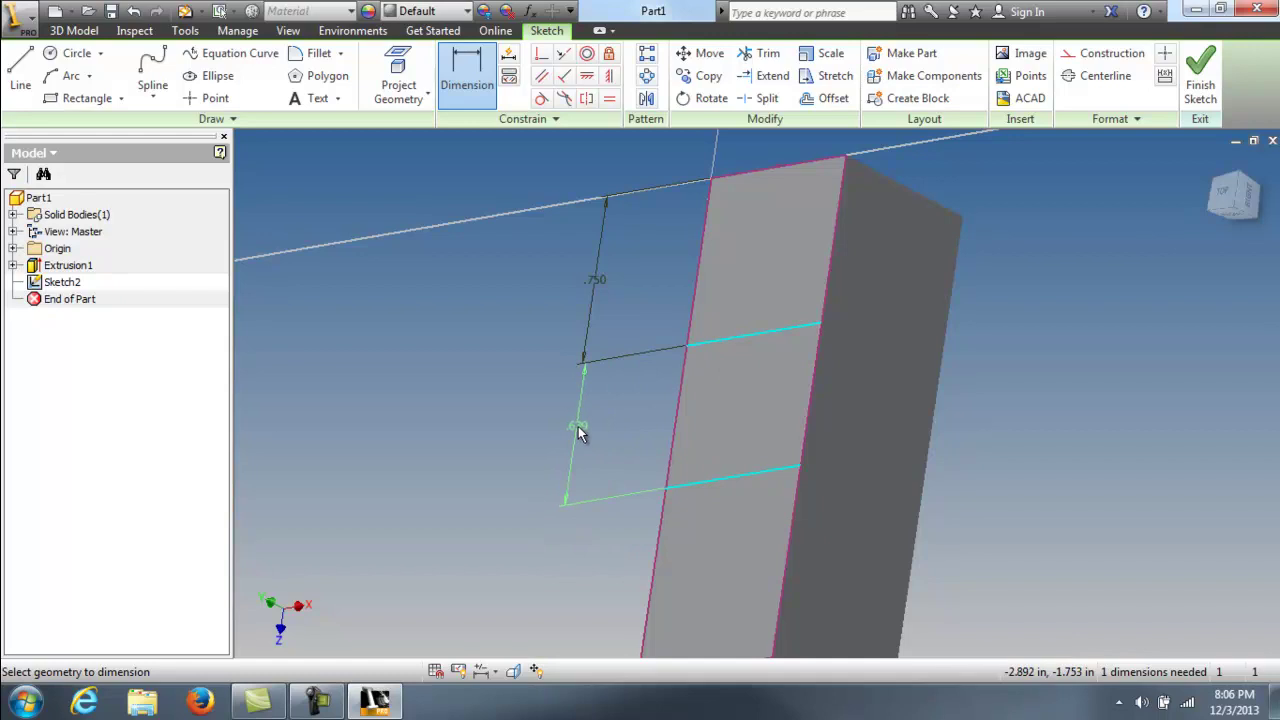
click(574, 424)
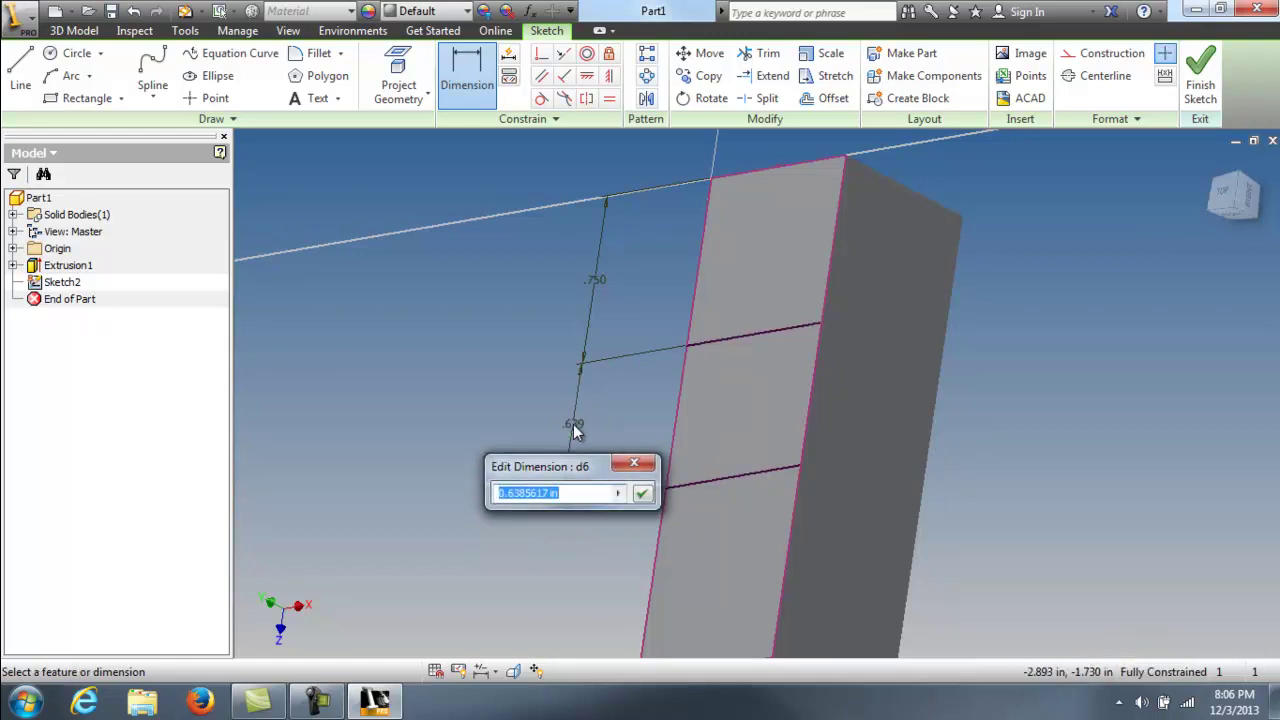
text(.75)
key(Return)
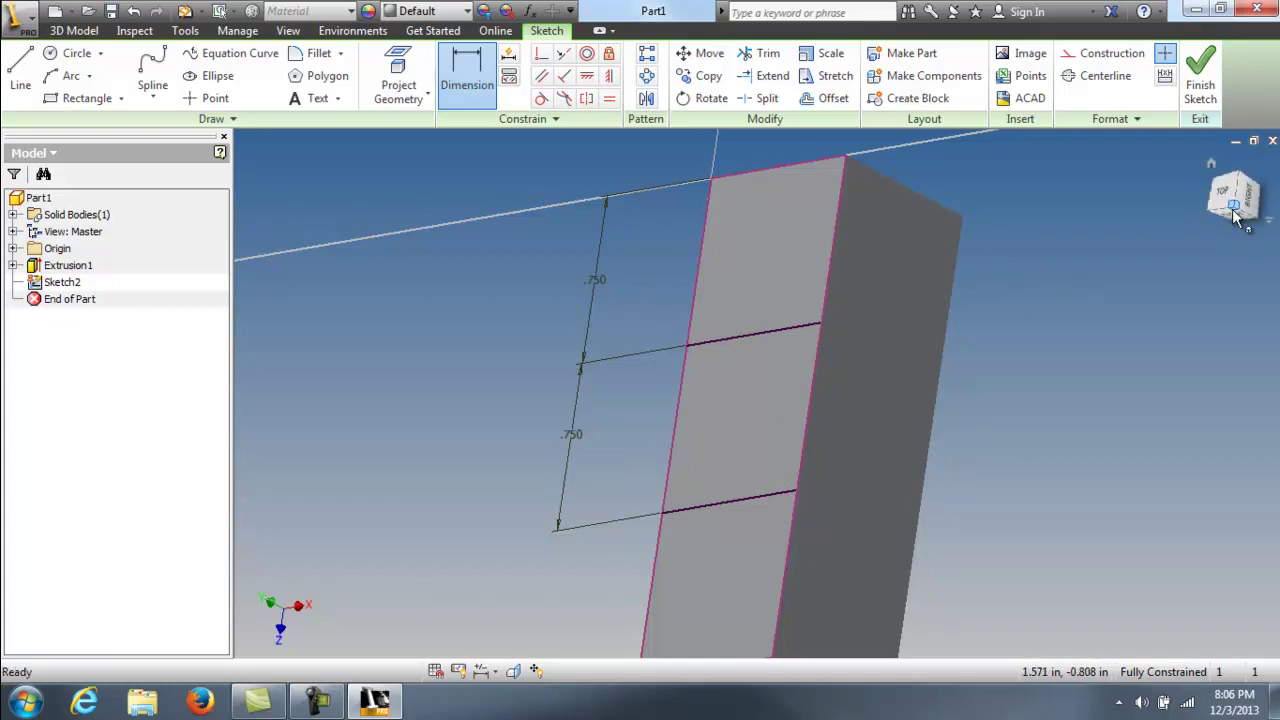
mouse_move(1180, 220)
shift+middle_down()
mouse_move(1274, 140)
mouse_move(308, 128)
mouse_move(316, 135)
shift+middle_up()
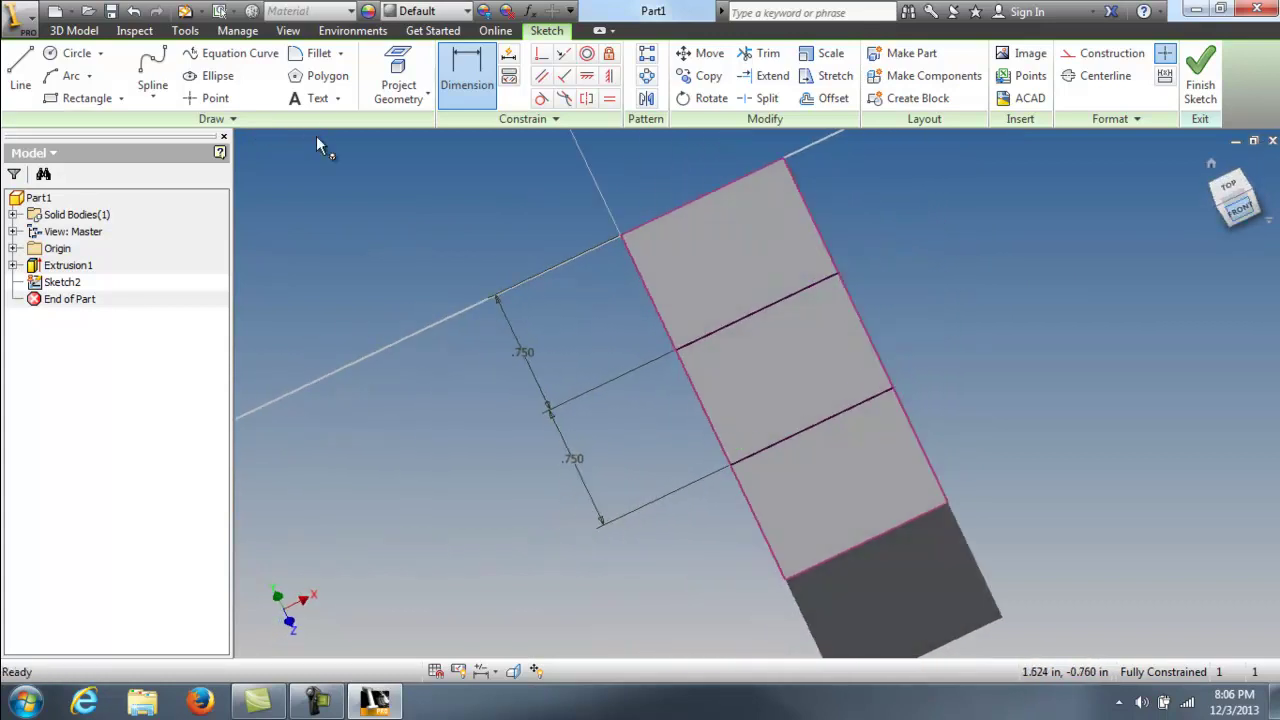
Extrude the chosen Sketch2 section 0.75 in instead of the default 2.25 to create Extrusion2
click(1201, 82)
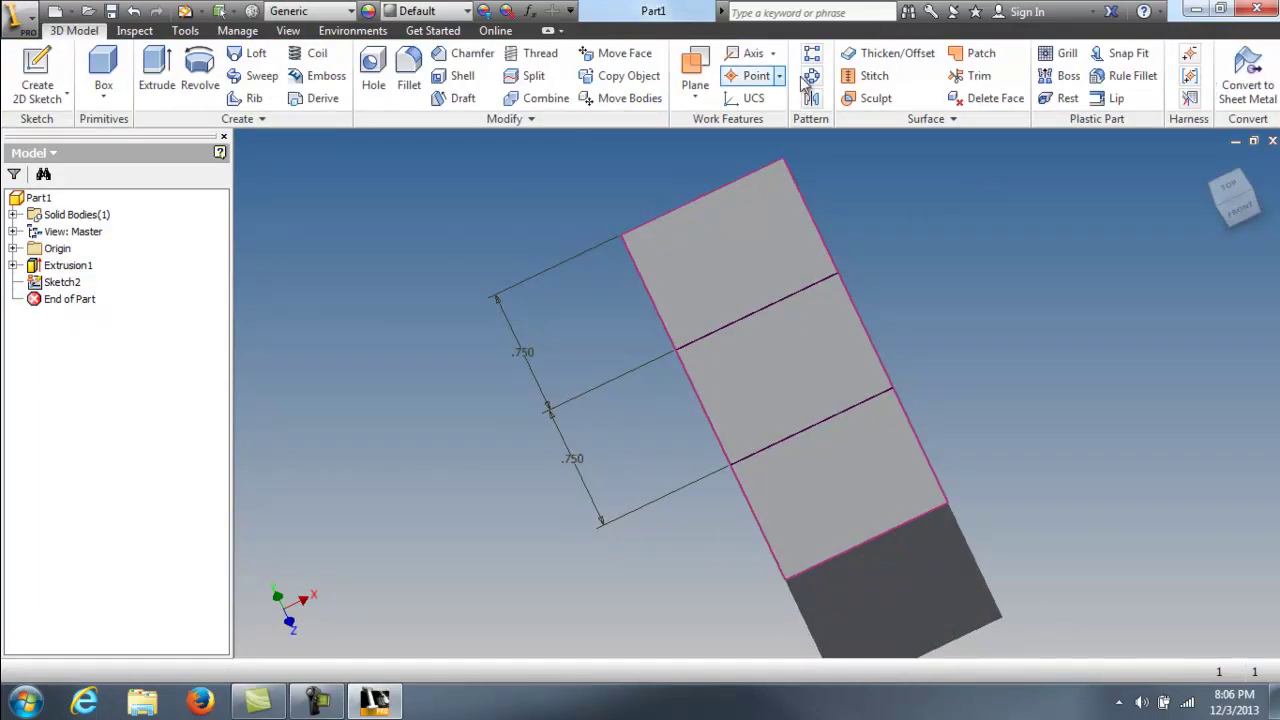
click(152, 65)
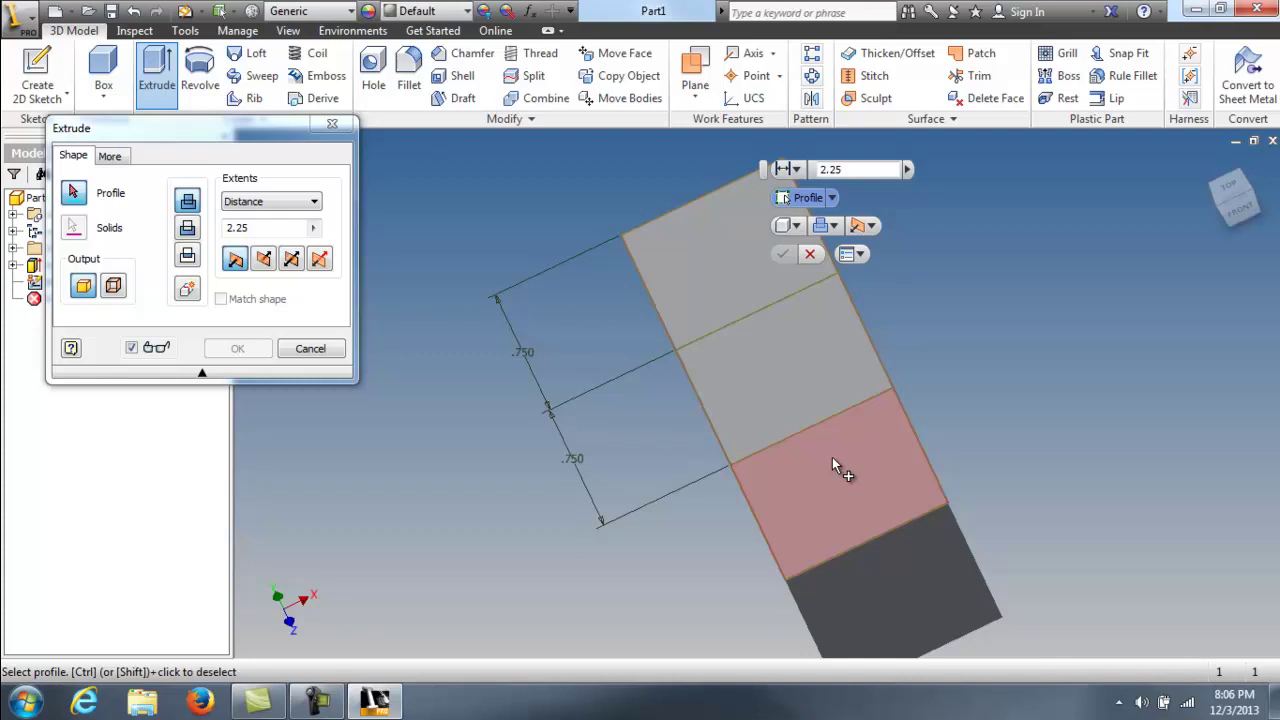
click(808, 381)
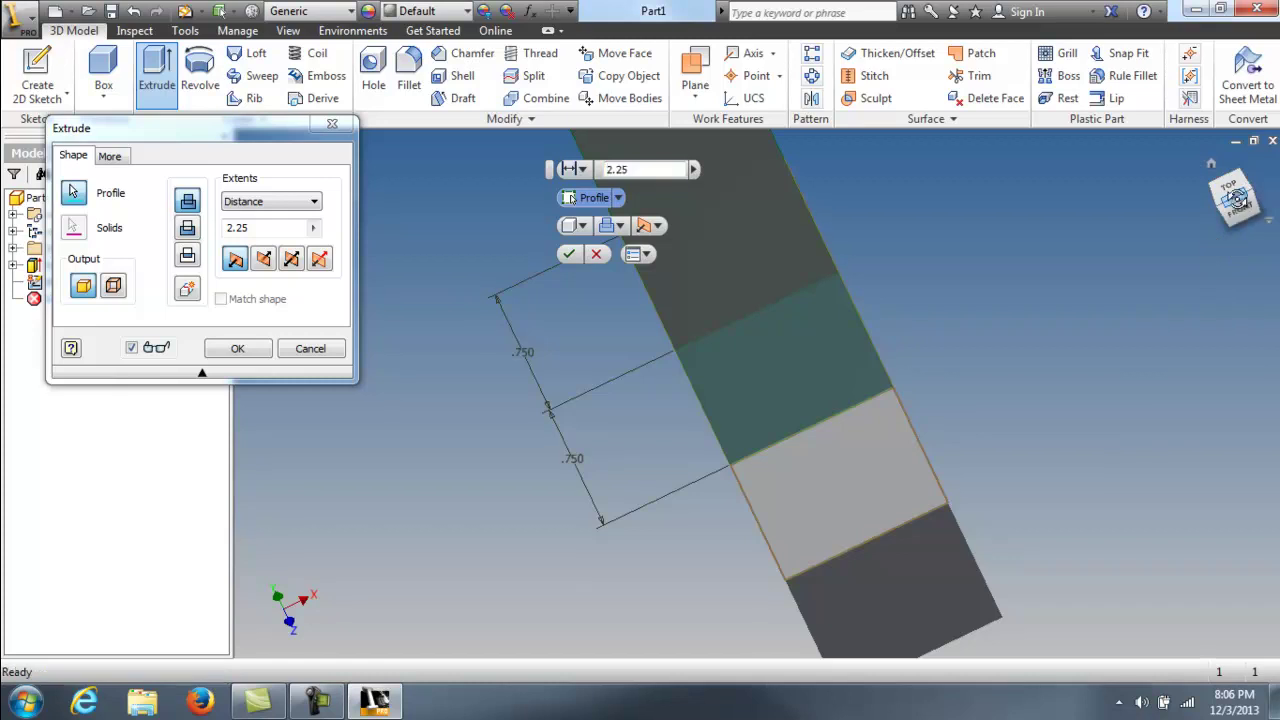
mouse_move(1237, 197)
mouse_down()
mouse_move(1103, 655)
mouse_move(1035, 636)
mouse_move(971, 517)
mouse_move(923, 586)
mouse_move(909, 577)
mouse_move(911, 597)
mouse_move(865, 455)
mouse_up()
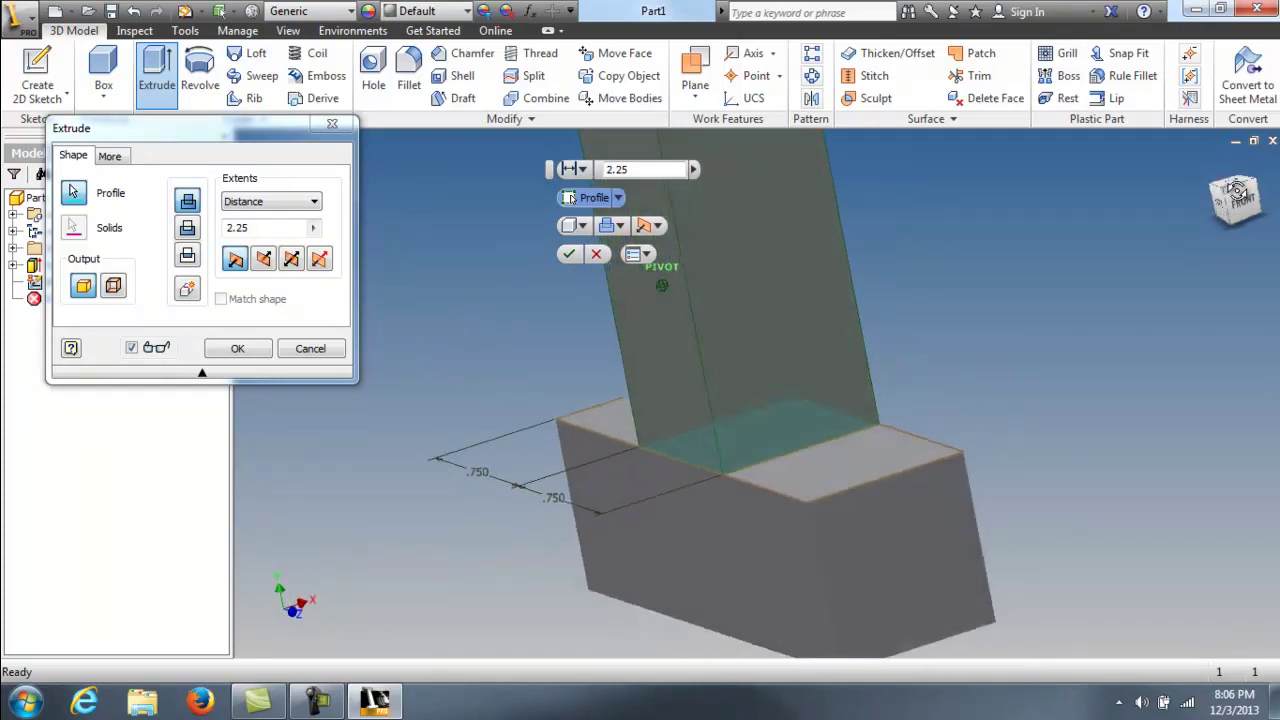
click(1237, 197)
click(264, 227)
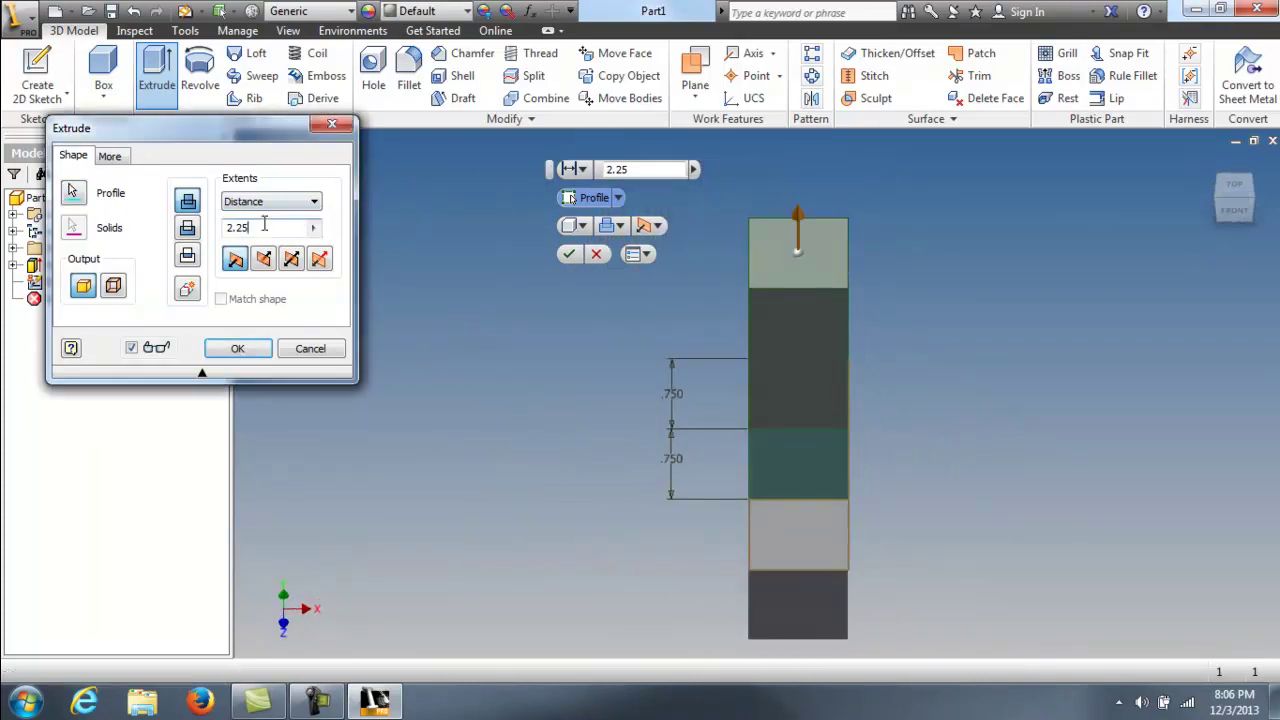
double_click(264, 227)
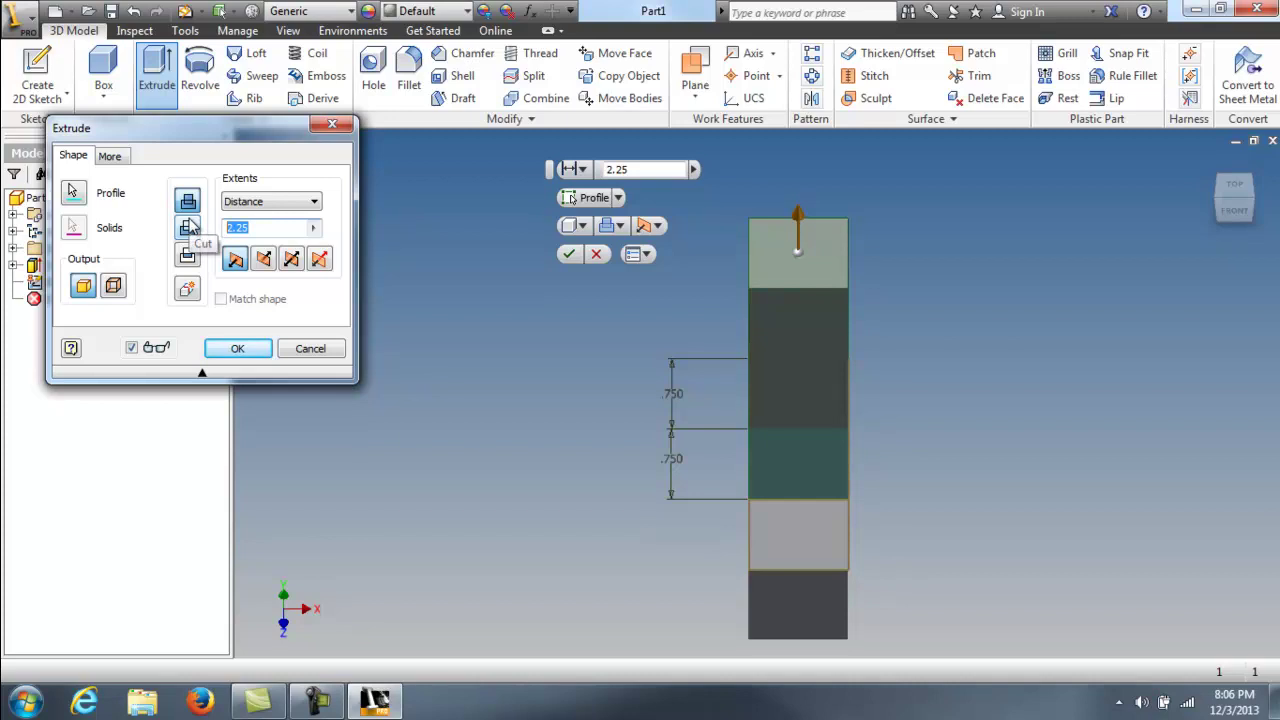
text(.)
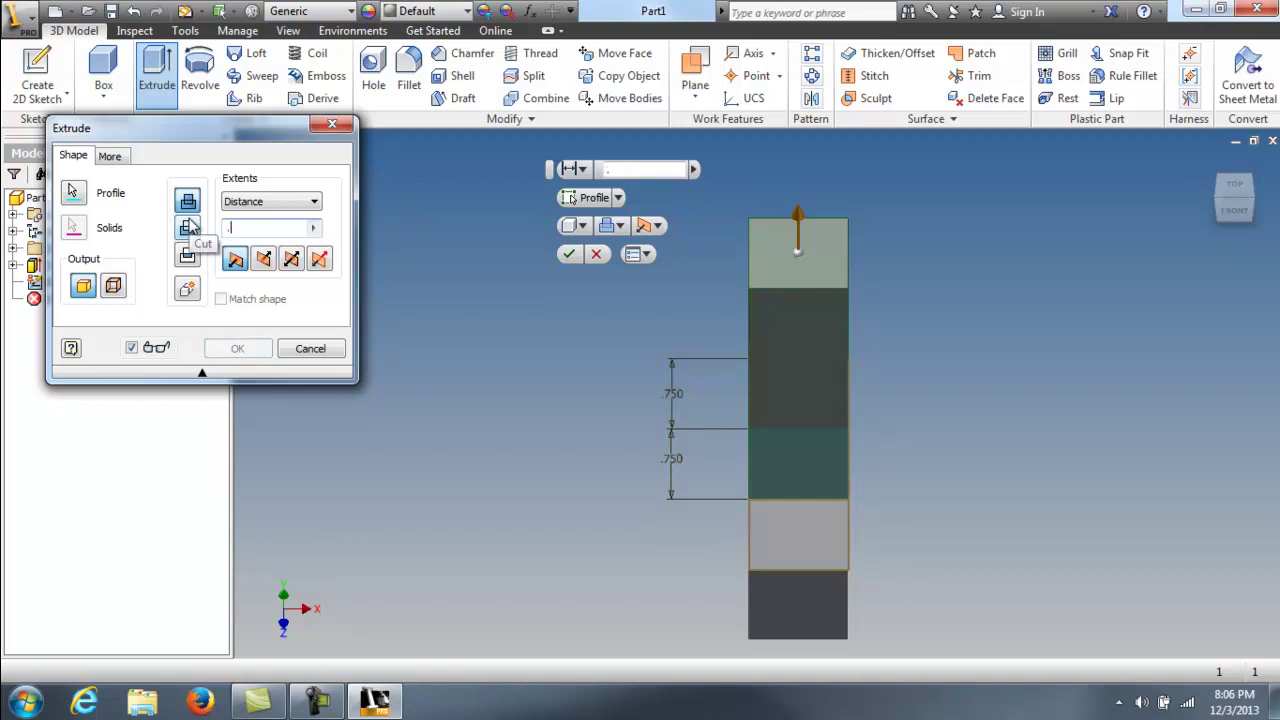
text(75)
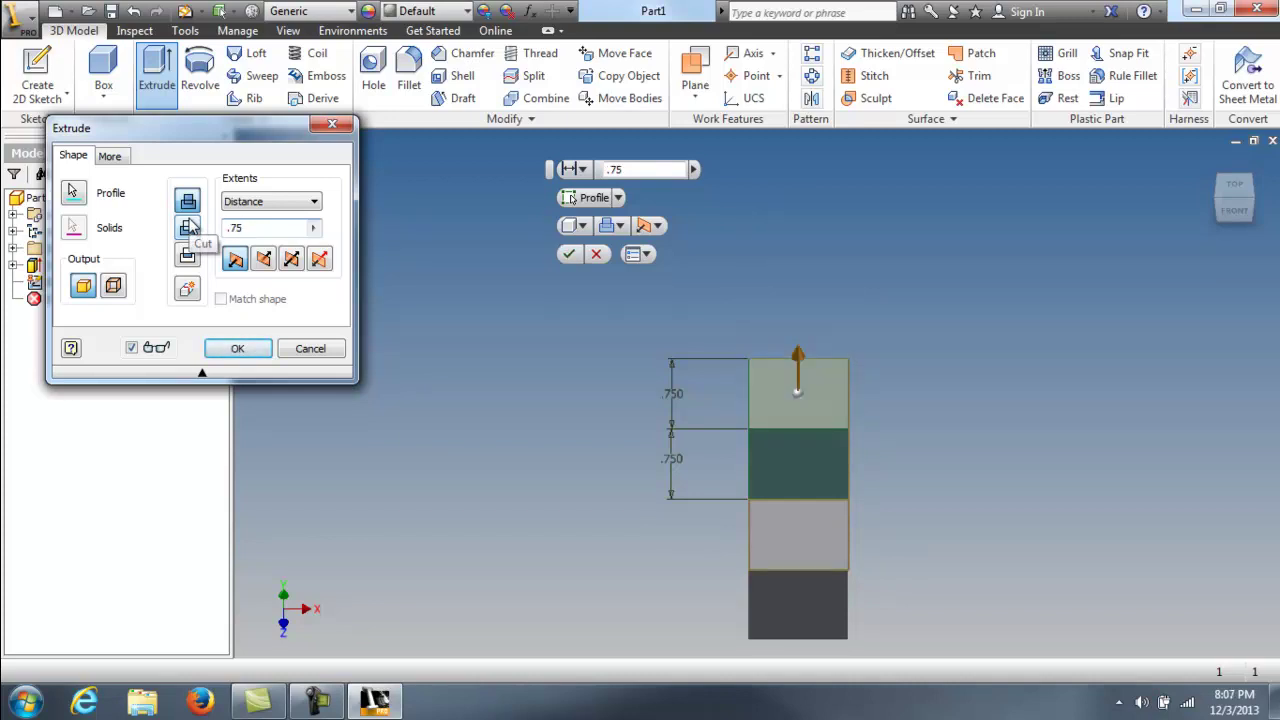
click(240, 348)
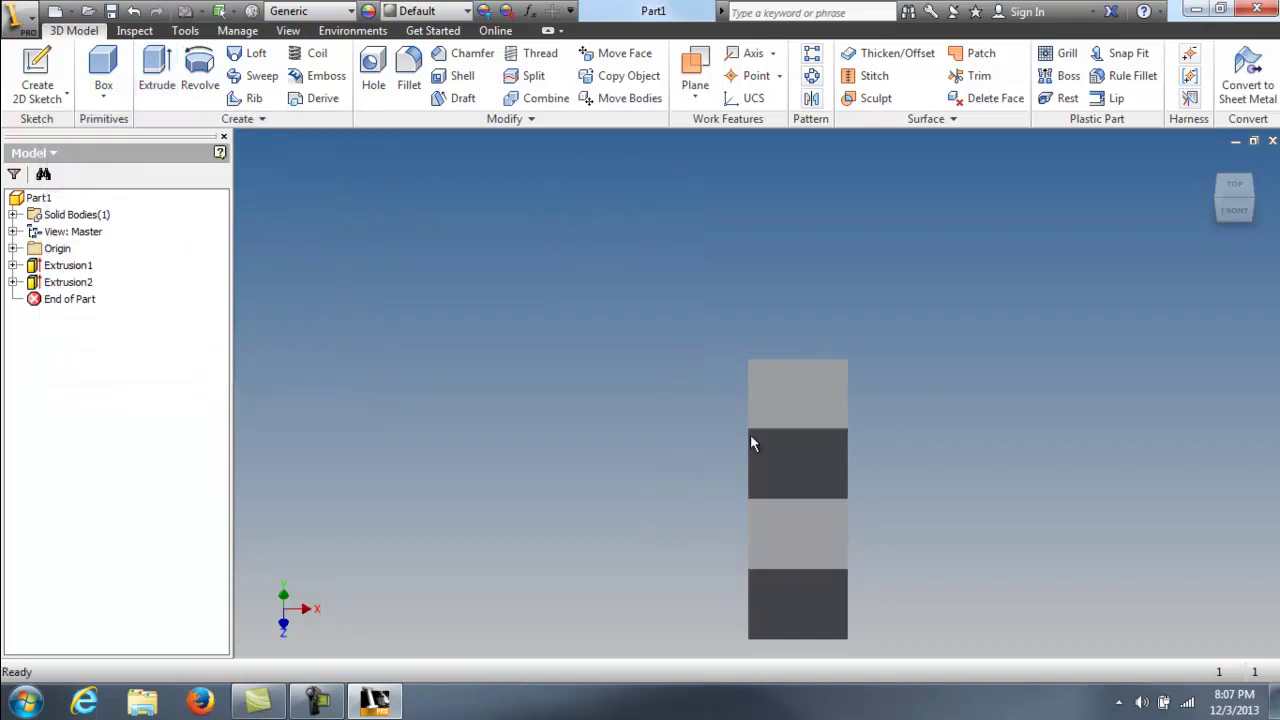
Sketch on the T-piece's side face a line across the inner corner, closing off the upper square
mouse_move(1232, 200)
mouse_down()
mouse_move(1205, 162)
mouse_move(1139, 138)
mouse_move(1056, 141)
mouse_move(991, 171)
mouse_move(963, 210)
mouse_move(951, 263)
mouse_move(983, 331)
mouse_move(1105, 135)
mouse_move(1137, 600)
mouse_move(1163, 586)
mouse_move(997, 560)
mouse_up()
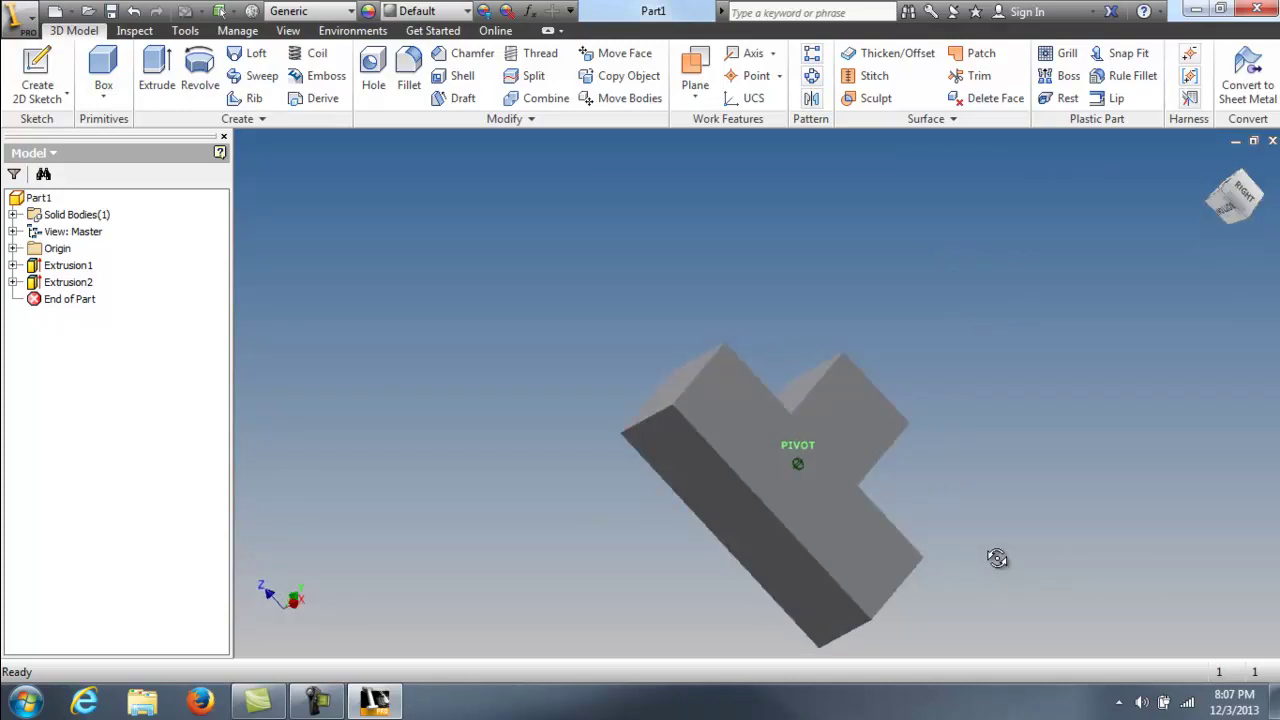
right_click(825, 448)
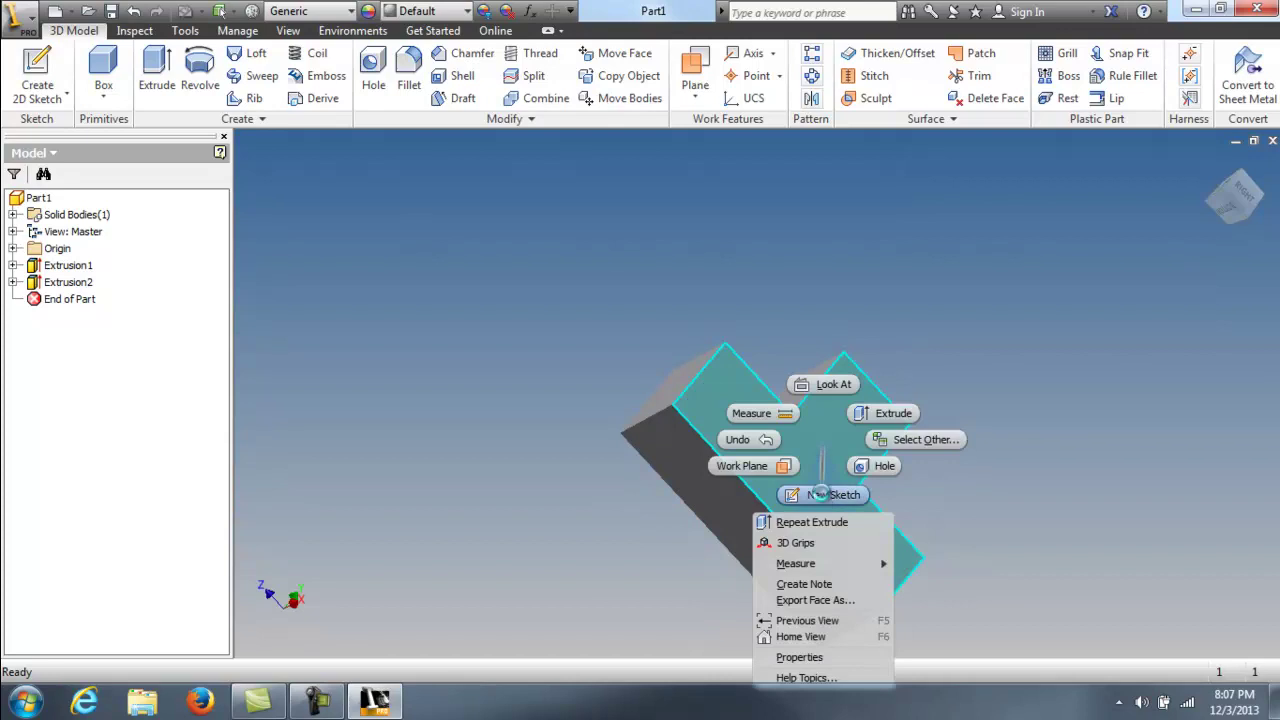
click(818, 494)
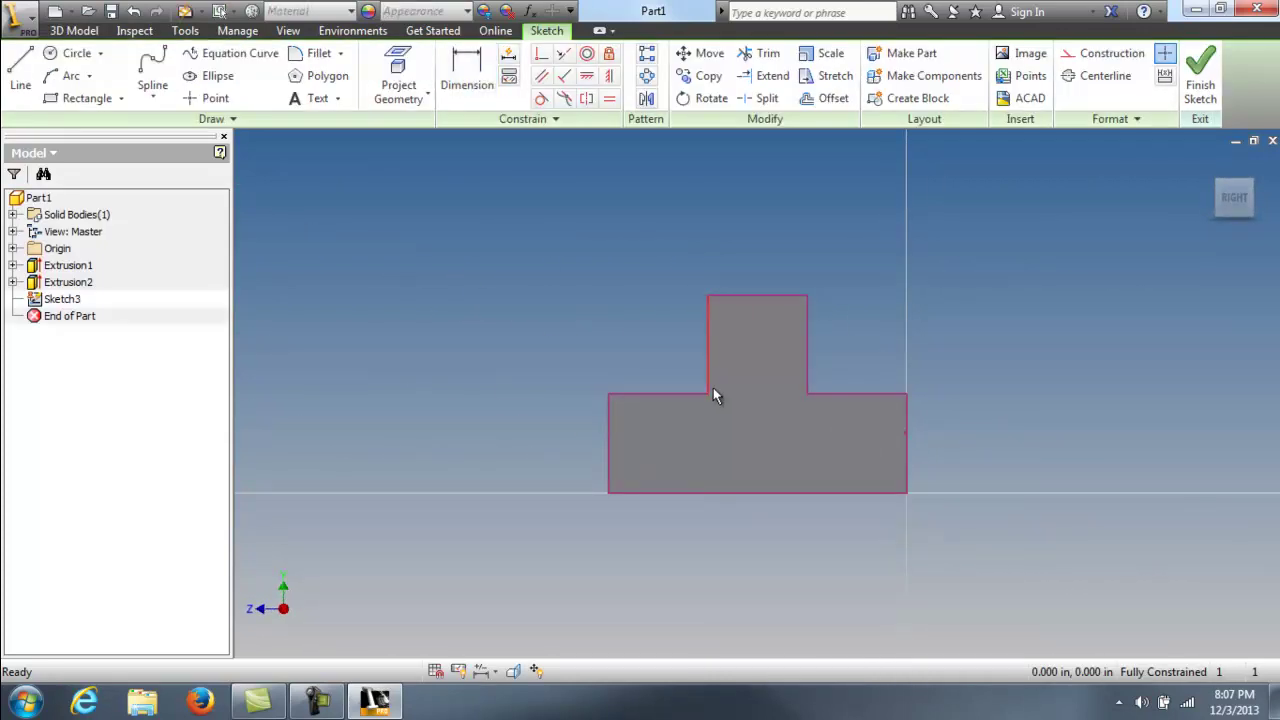
click(20, 72)
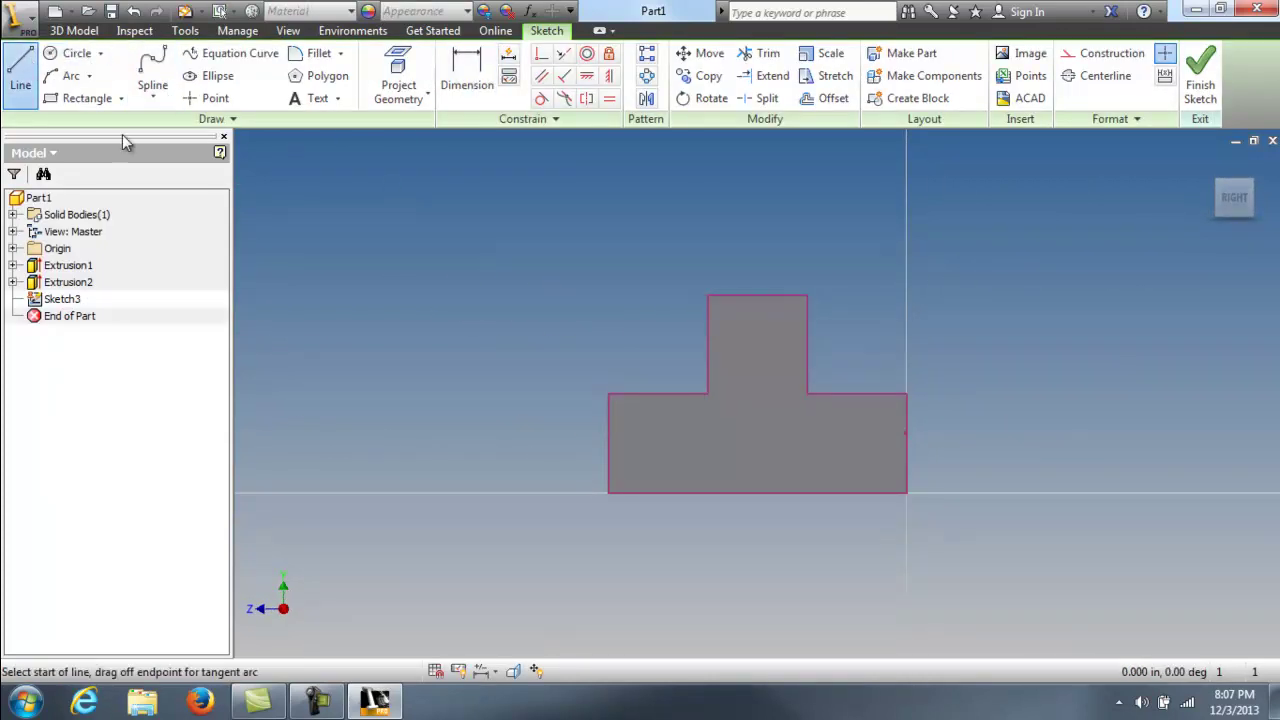
click(709, 396)
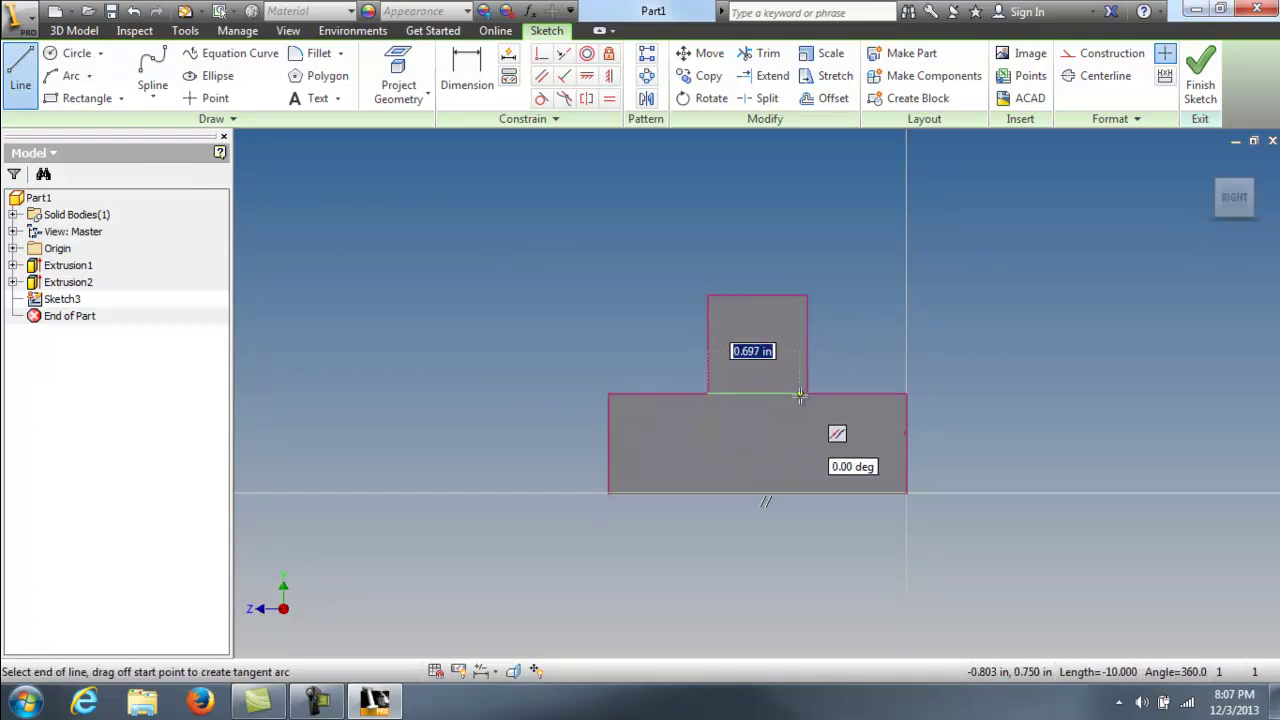
double_click(806, 394)
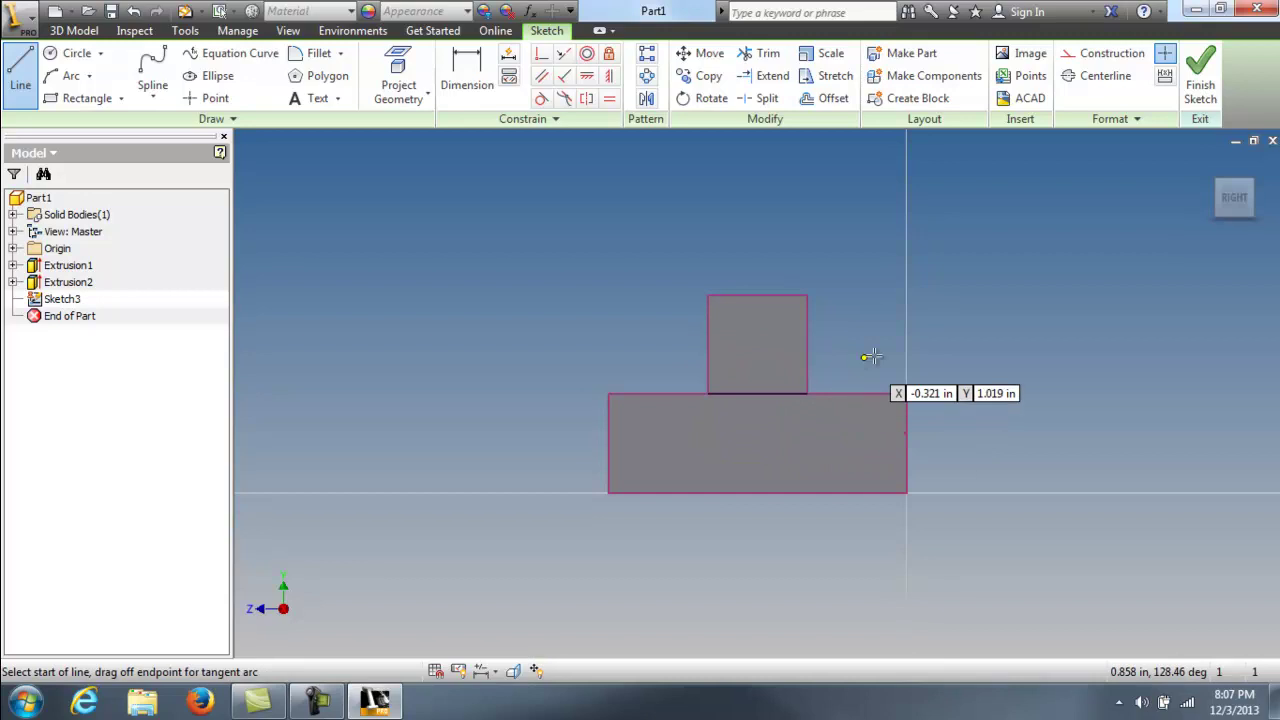
mouse_move(775, 370)
shift+middle_down()
mouse_move(780, 397)
mouse_move(808, 287)
shift+middle_up()
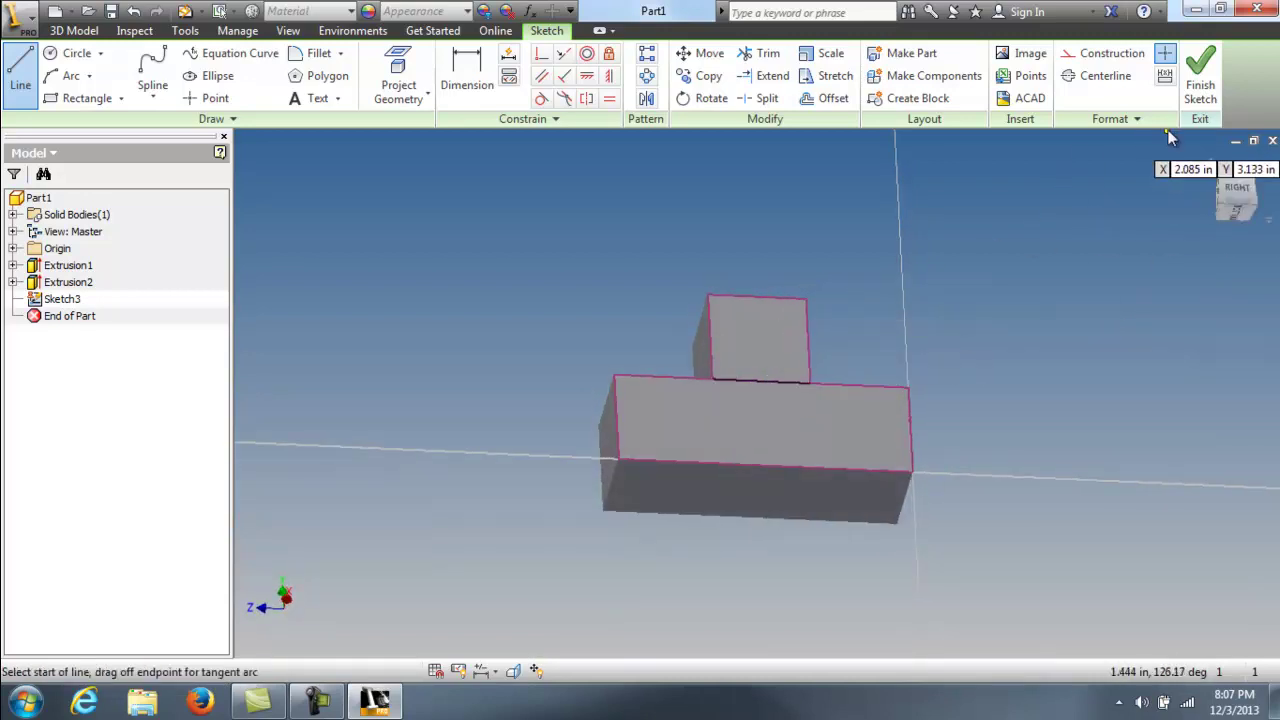
click(1203, 88)
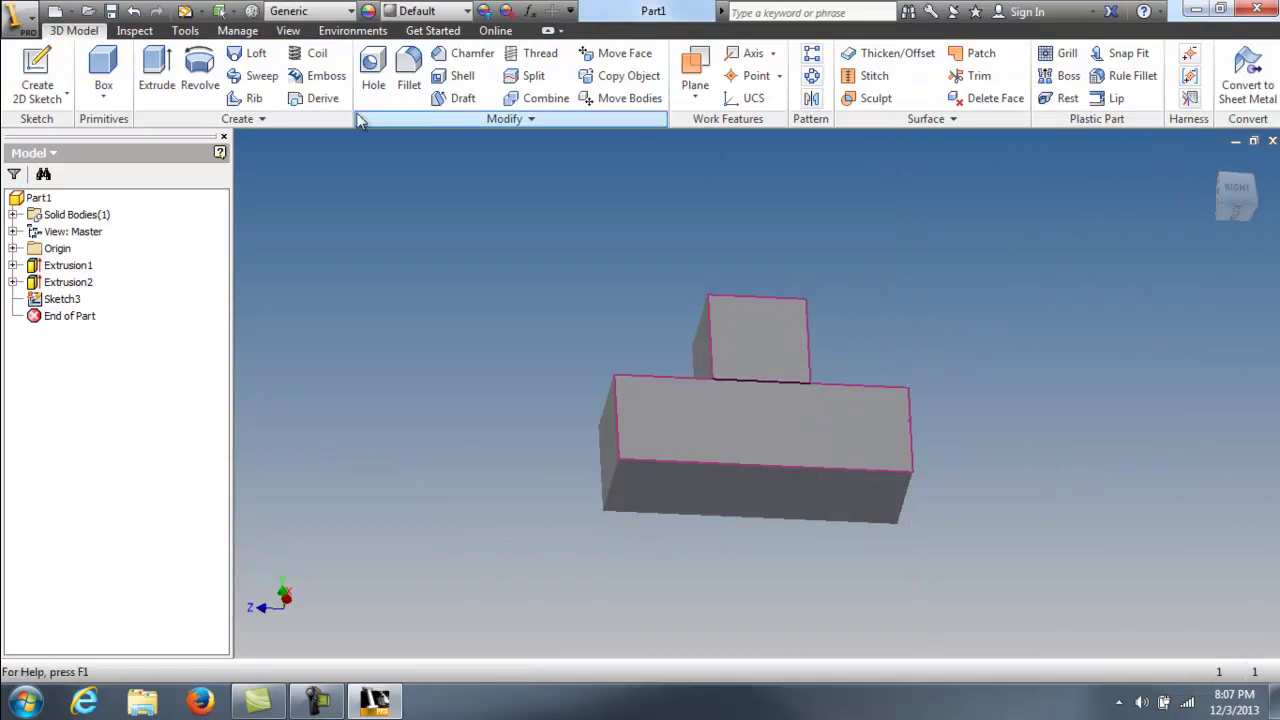
Extrude the upper square profile from Sketch3 by 0.75 in, creating Extrusion3
click(156, 70)
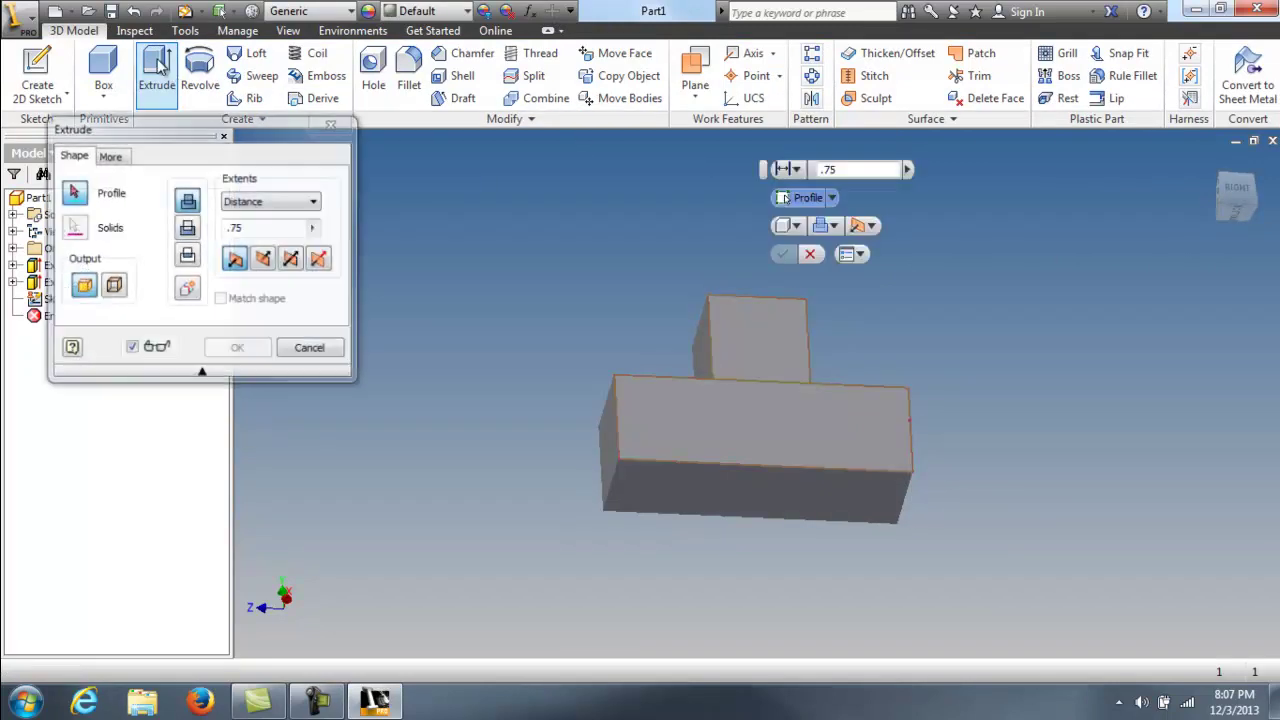
click(751, 339)
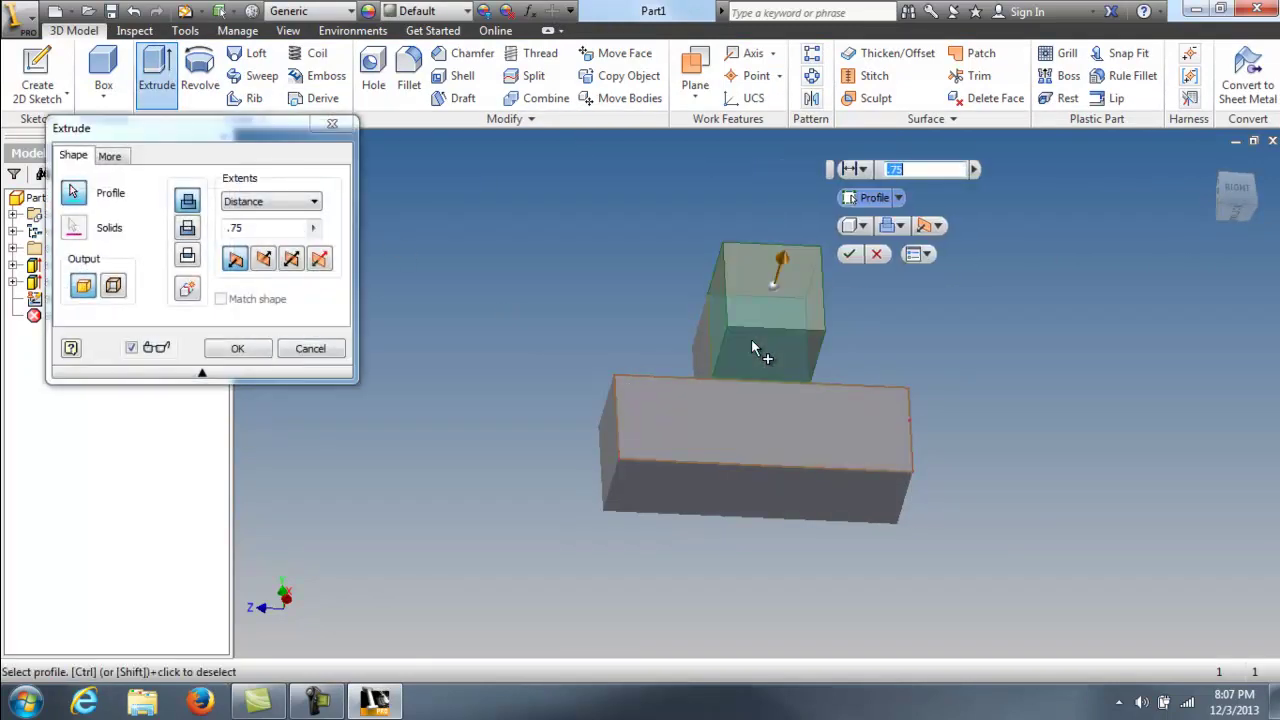
shift+middle_drag(760, 380, 363, 357)
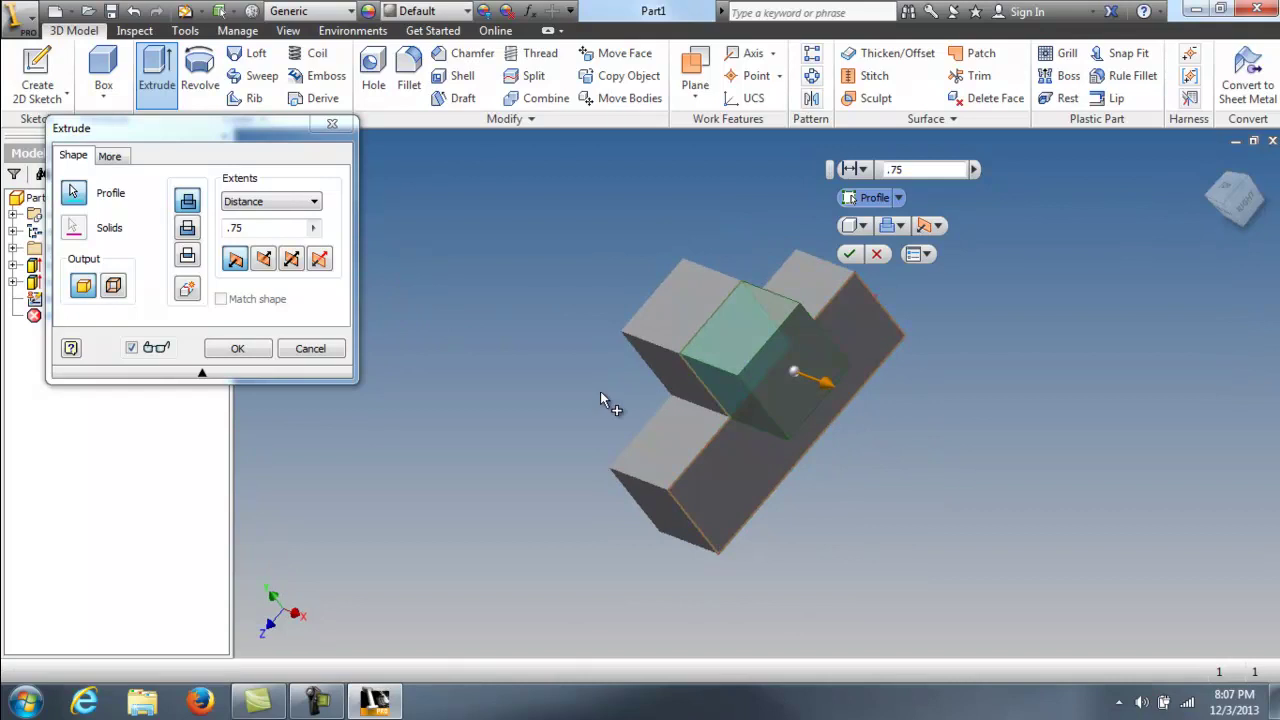
click(245, 349)
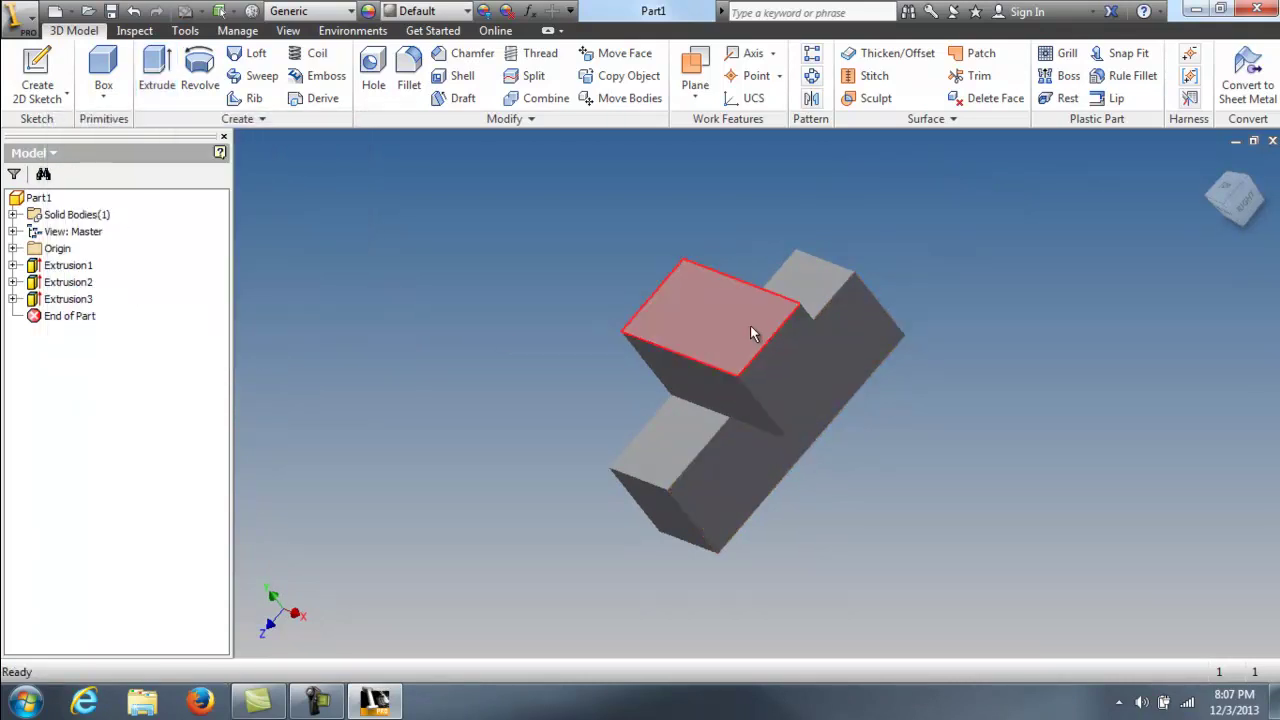
mouse_move(330, 520)
shift+middle_down()
mouse_move(267, 562)
mouse_move(447, 562)
mouse_move(468, 518)
mouse_move(586, 577)
mouse_move(585, 436)
mouse_move(634, 563)
mouse_move(640, 520)
mouse_move(686, 463)
mouse_move(723, 443)
shift+middle_up()
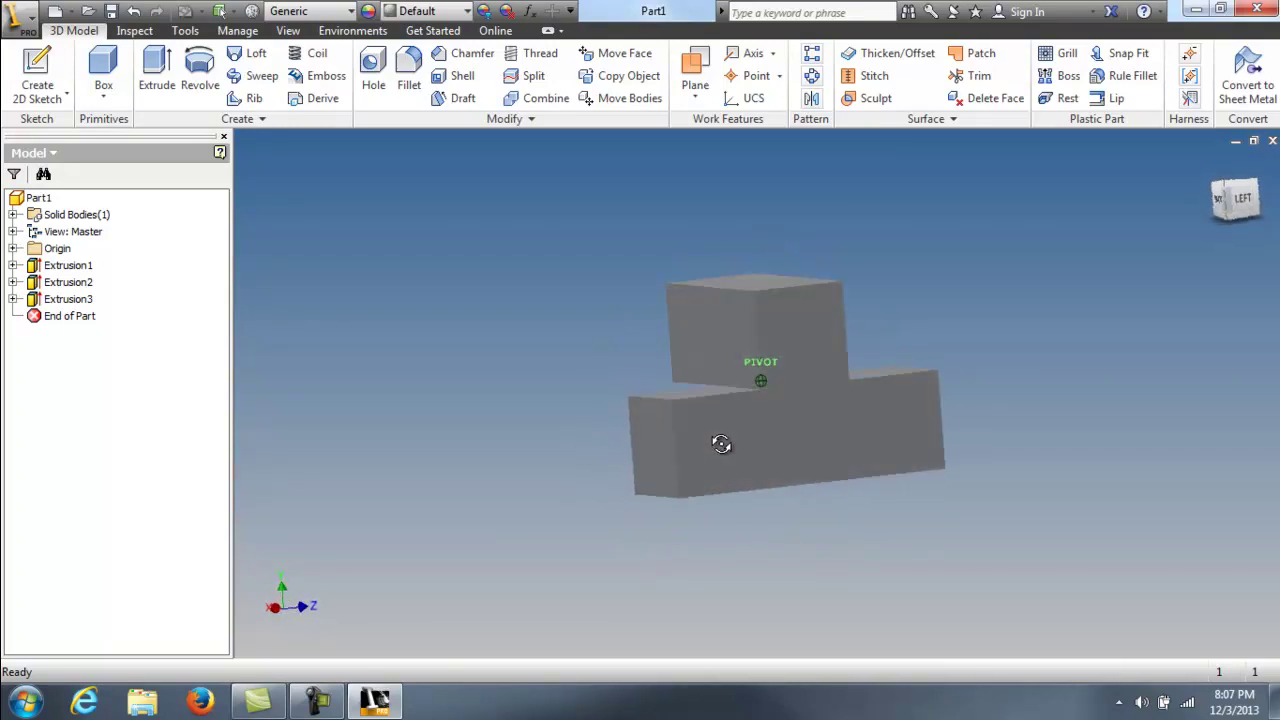
Sketch a vertical line on the front T face from the inner corner down to the base's bottom edge
right_click(898, 428)
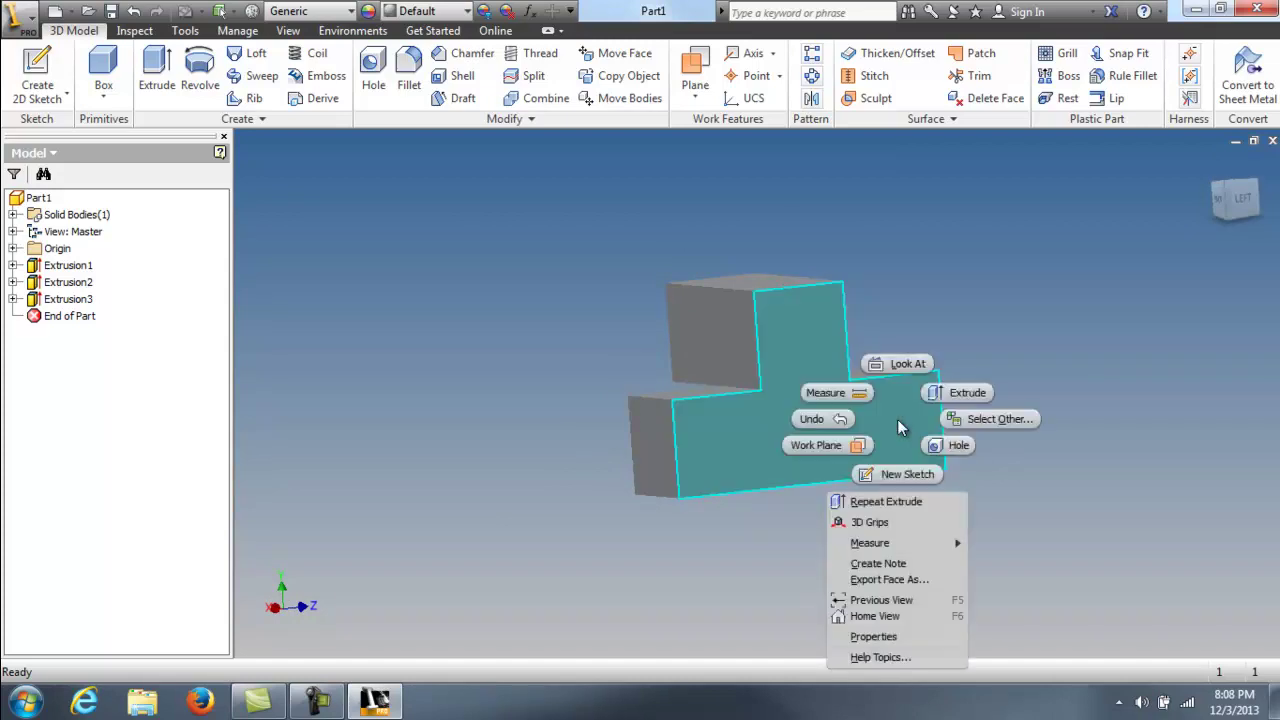
click(895, 476)
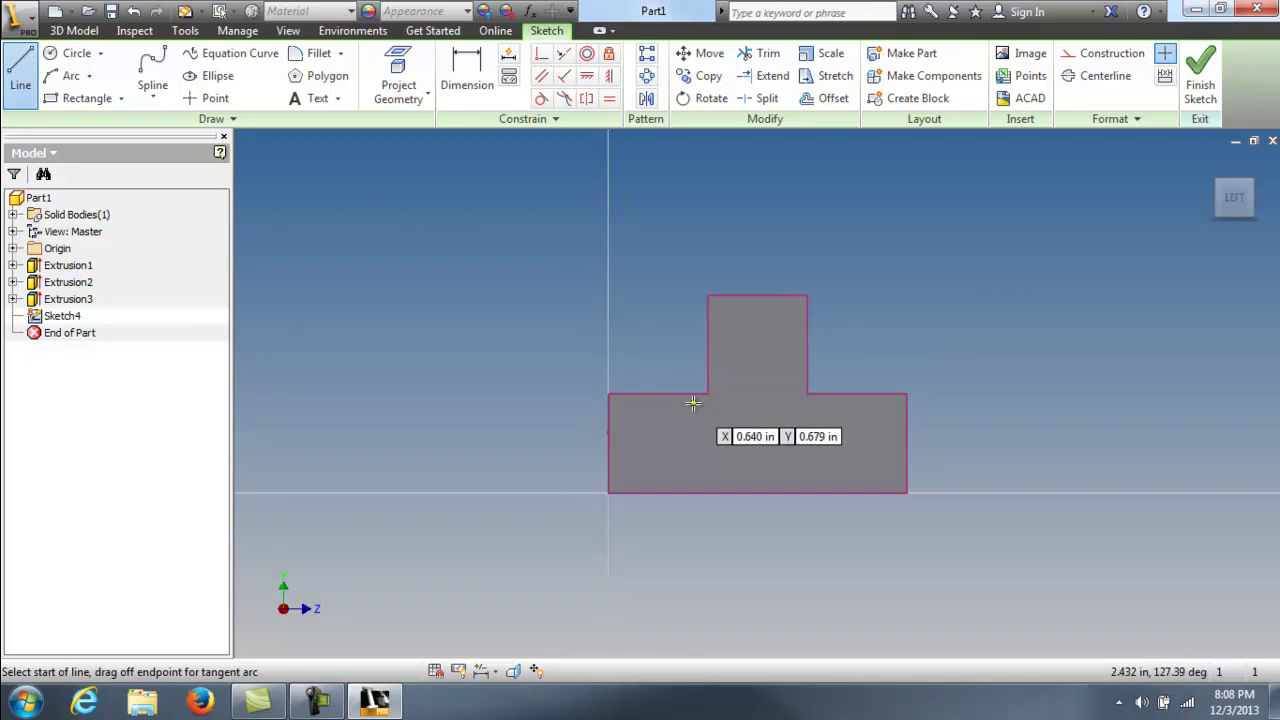
click(807, 398)
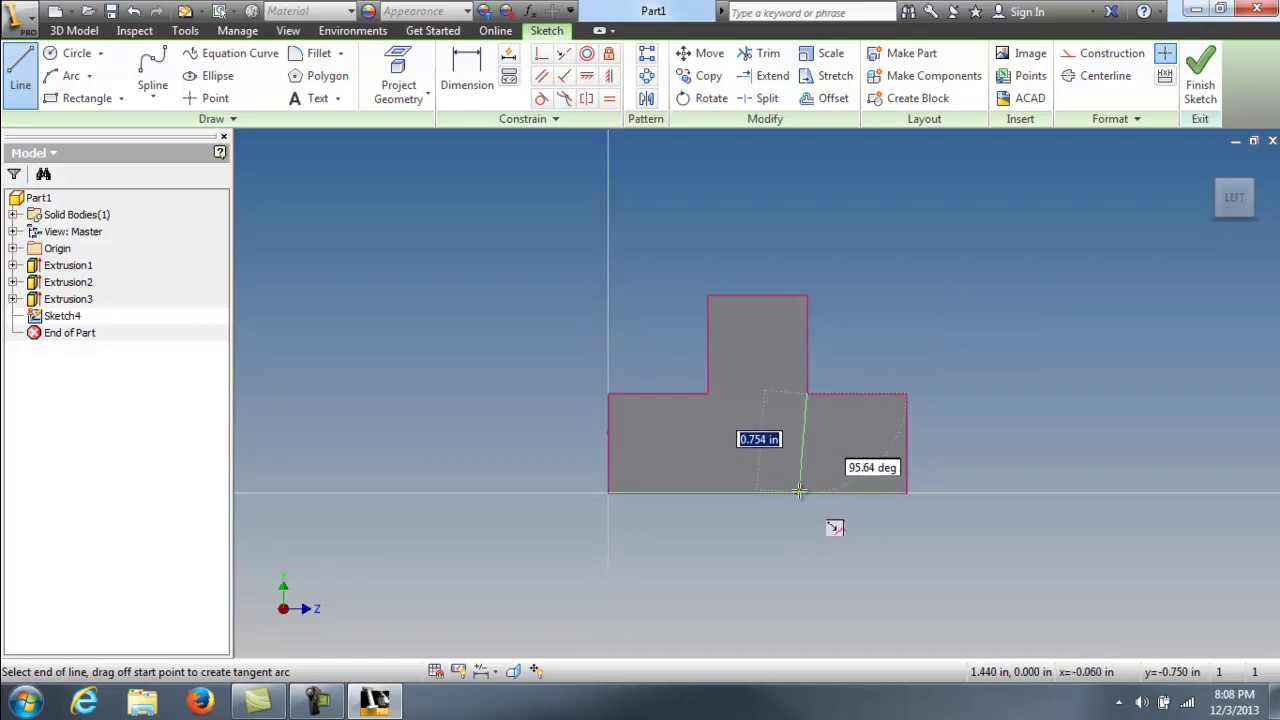
scroll(795, 492, up, 5)
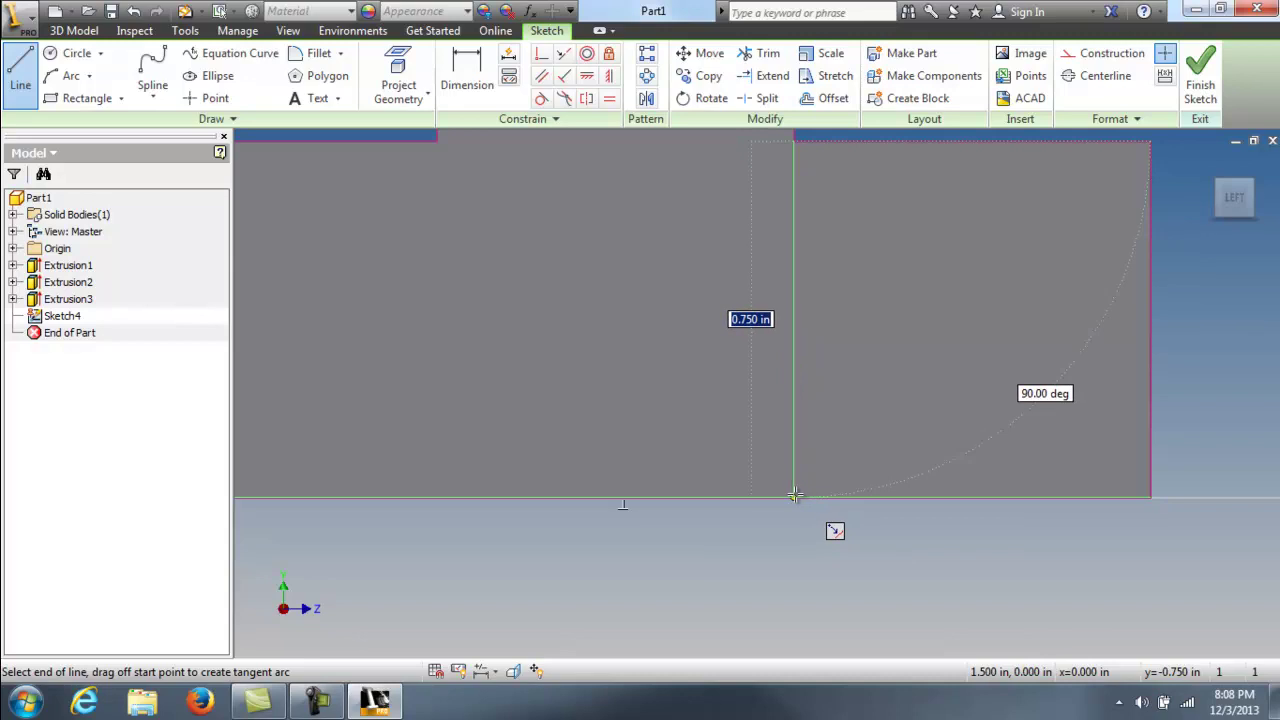
double_click(794, 494)
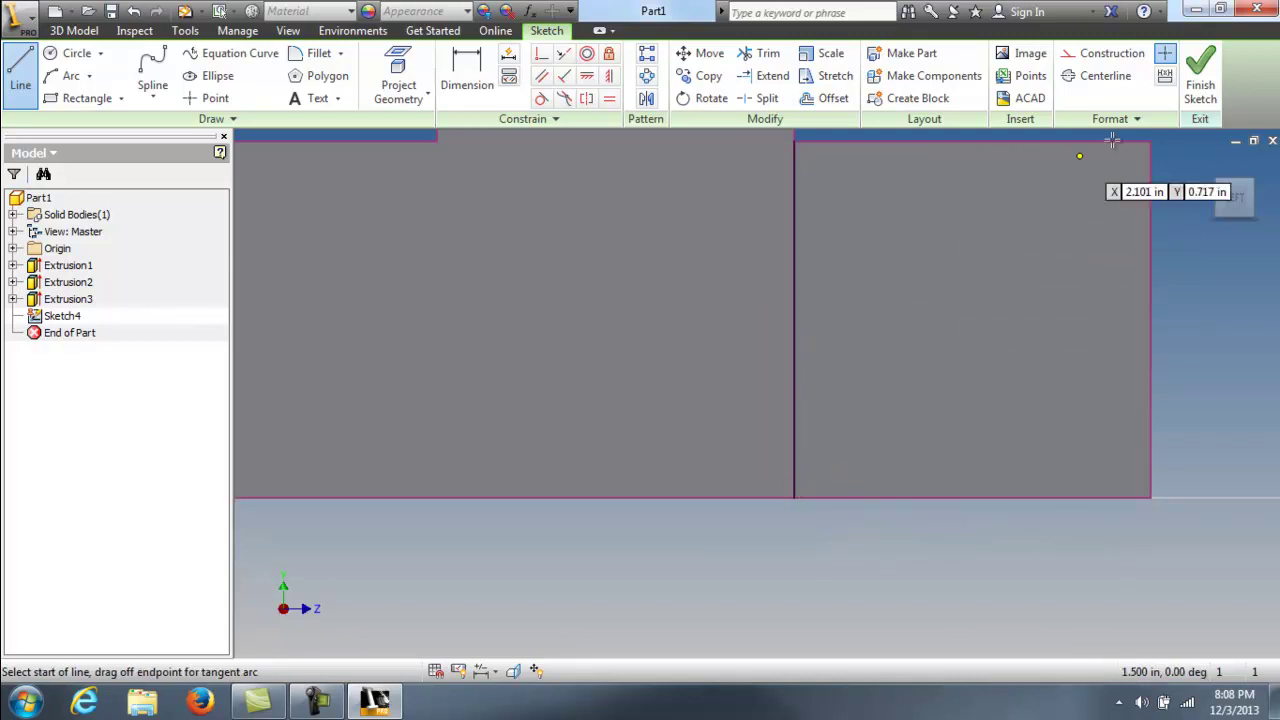
click(1203, 86)
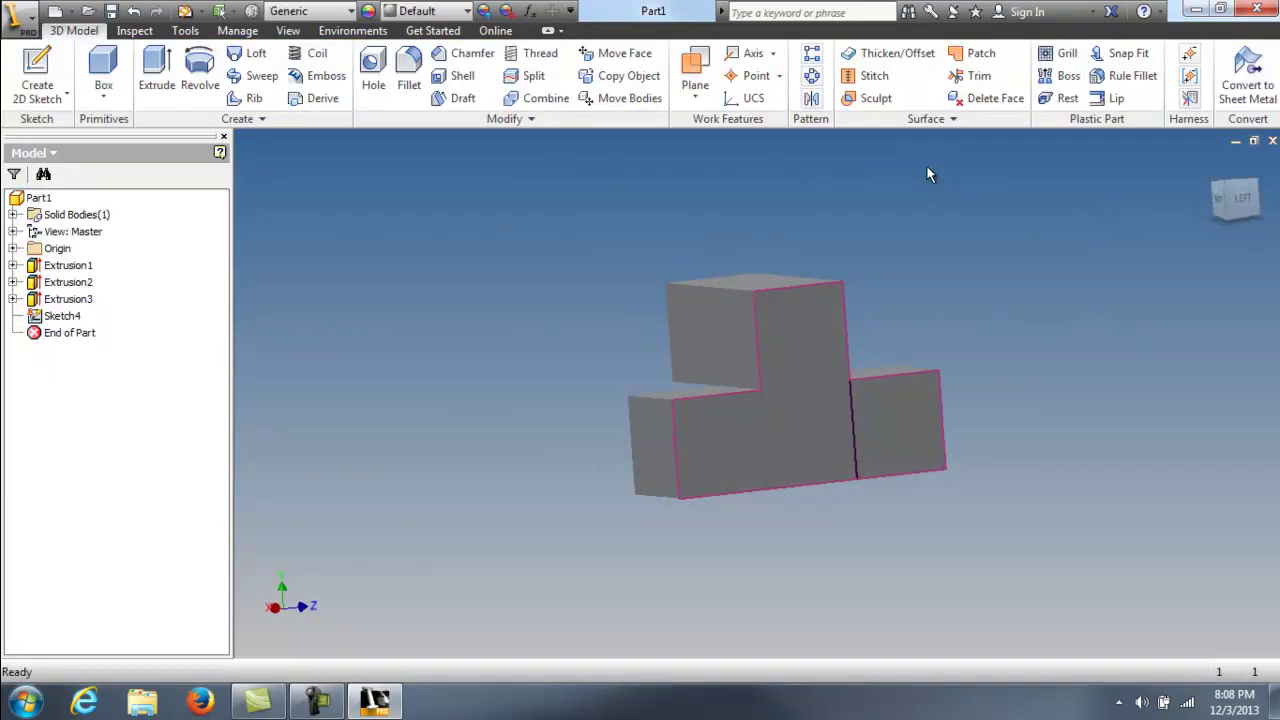
Open Sketch4 from the browser for editing and tilt the view to an oblique angle
double_click(62, 316)
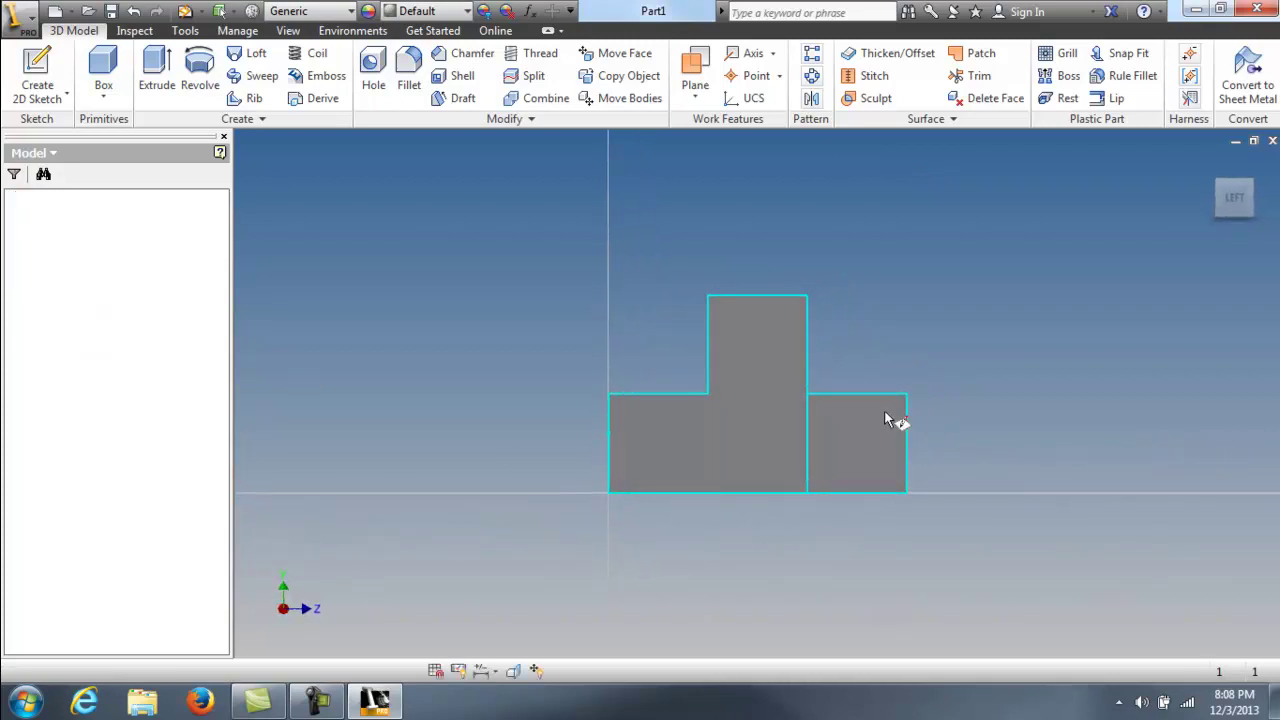
click(1216, 209)
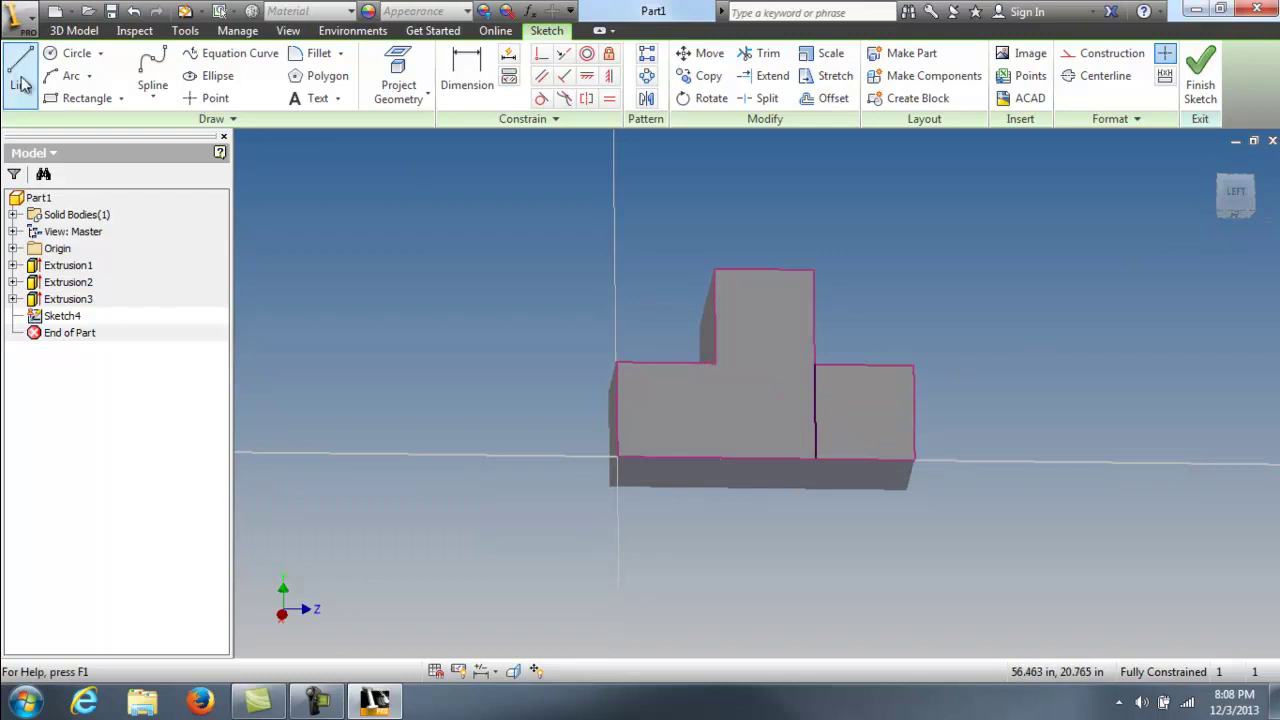
click(478, 80)
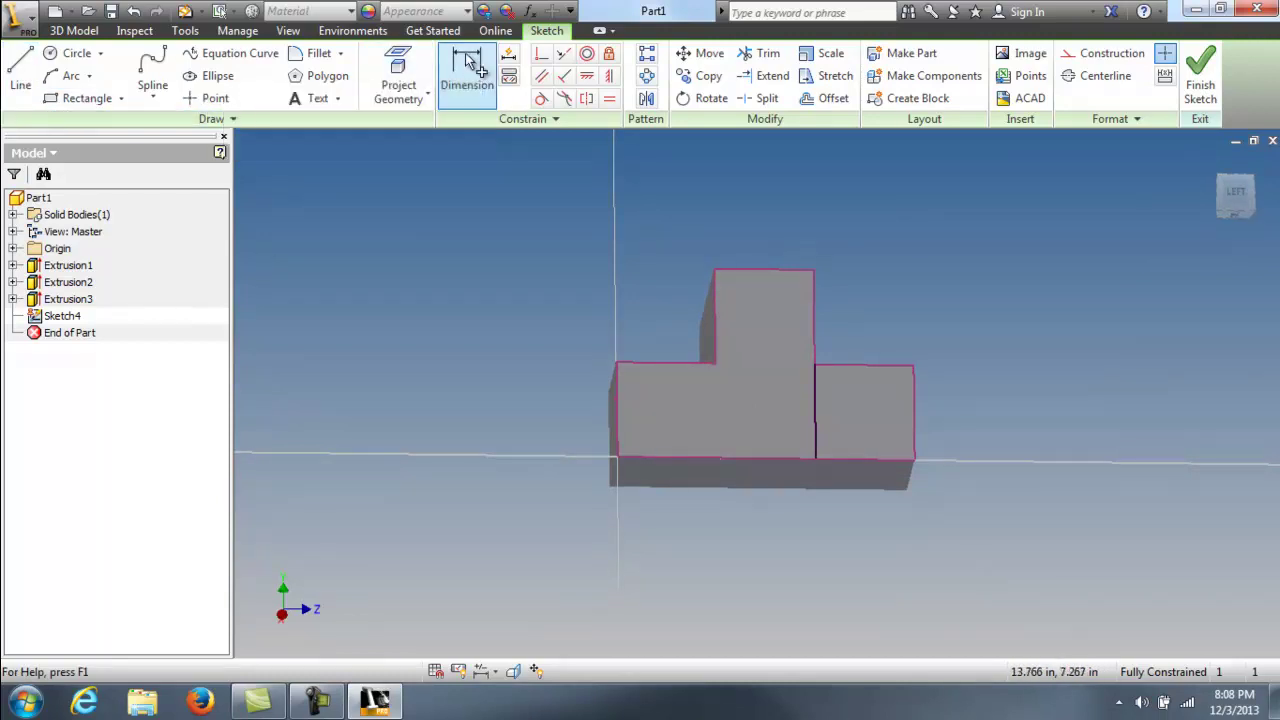
scroll(928, 431, up, 3)
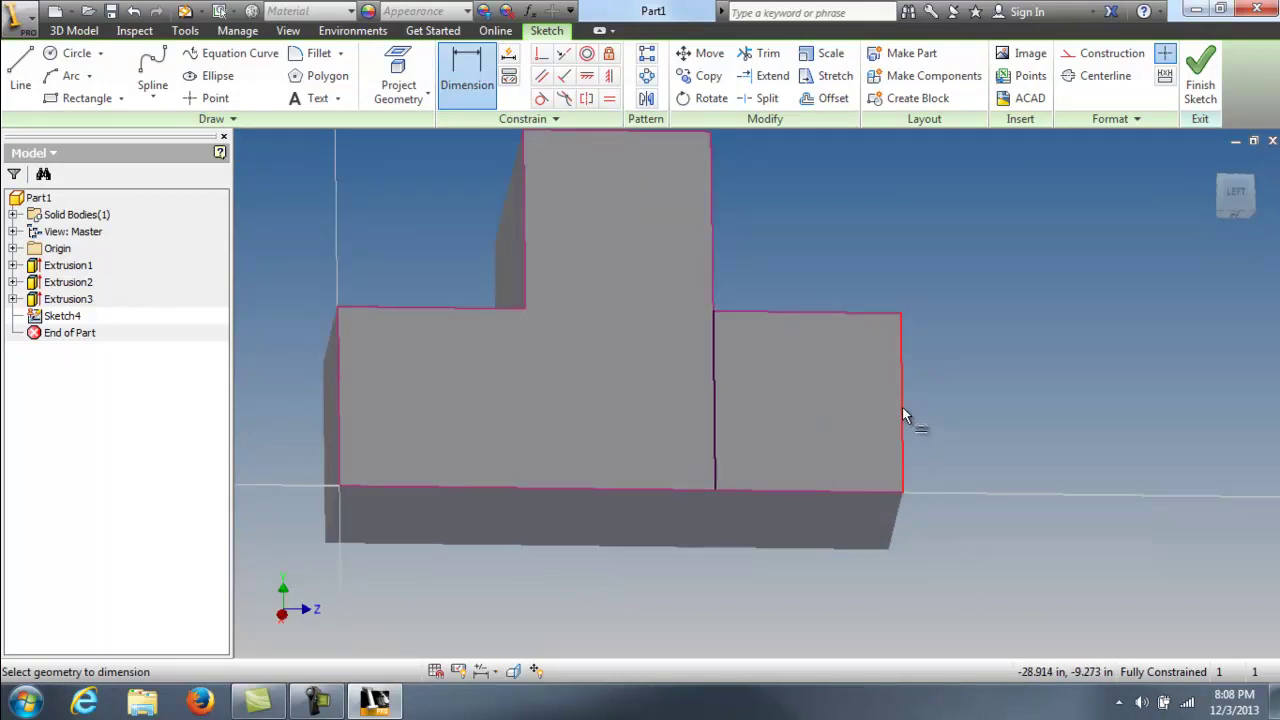
click(904, 410)
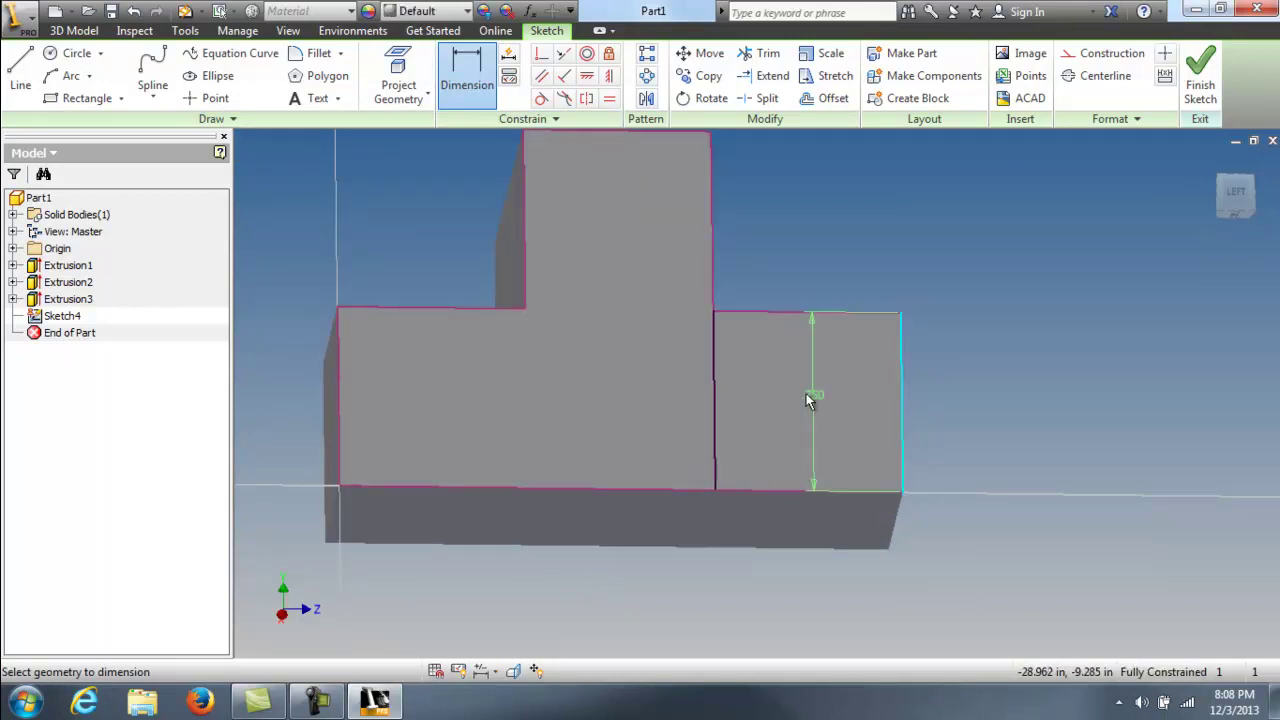
click(716, 398)
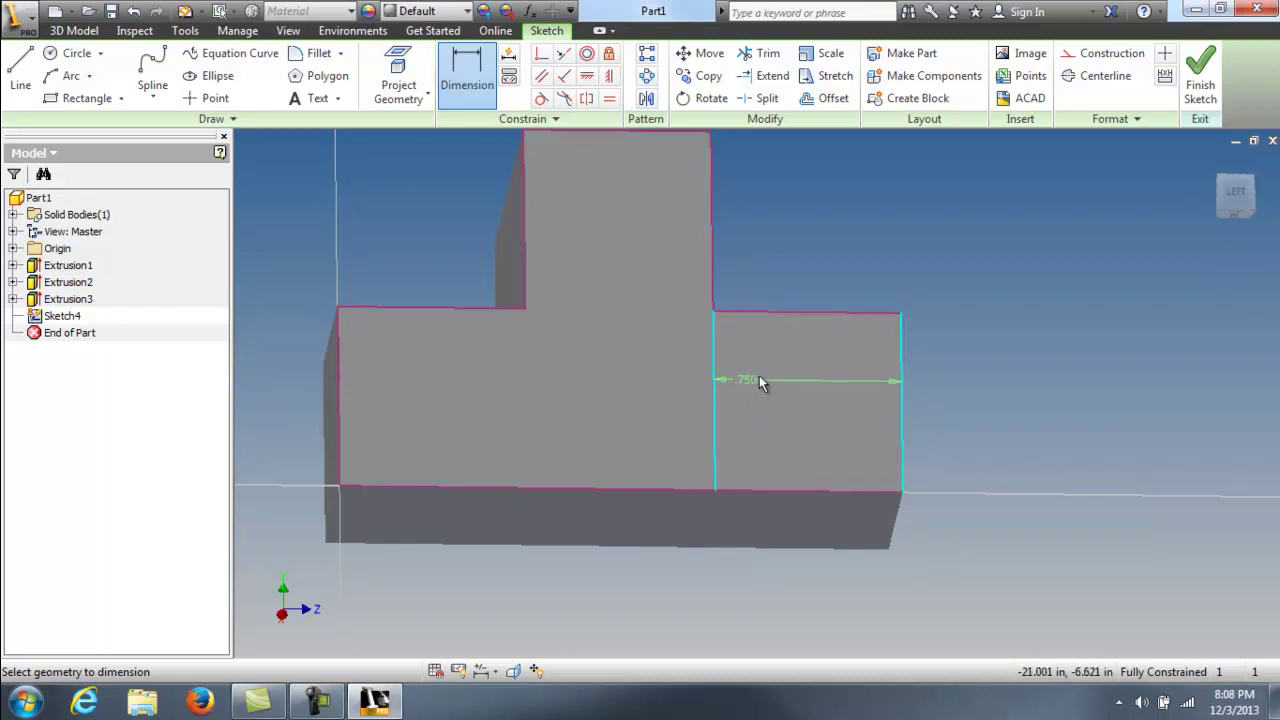
click(798, 289)
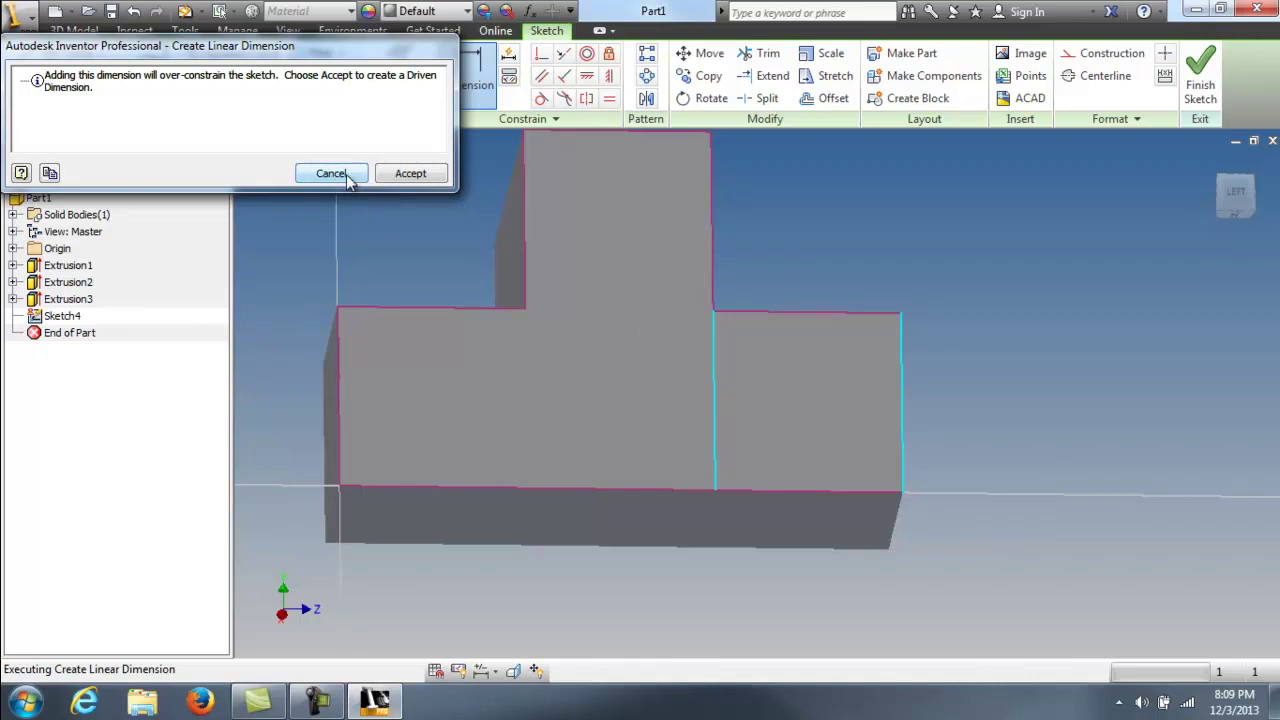
click(345, 175)
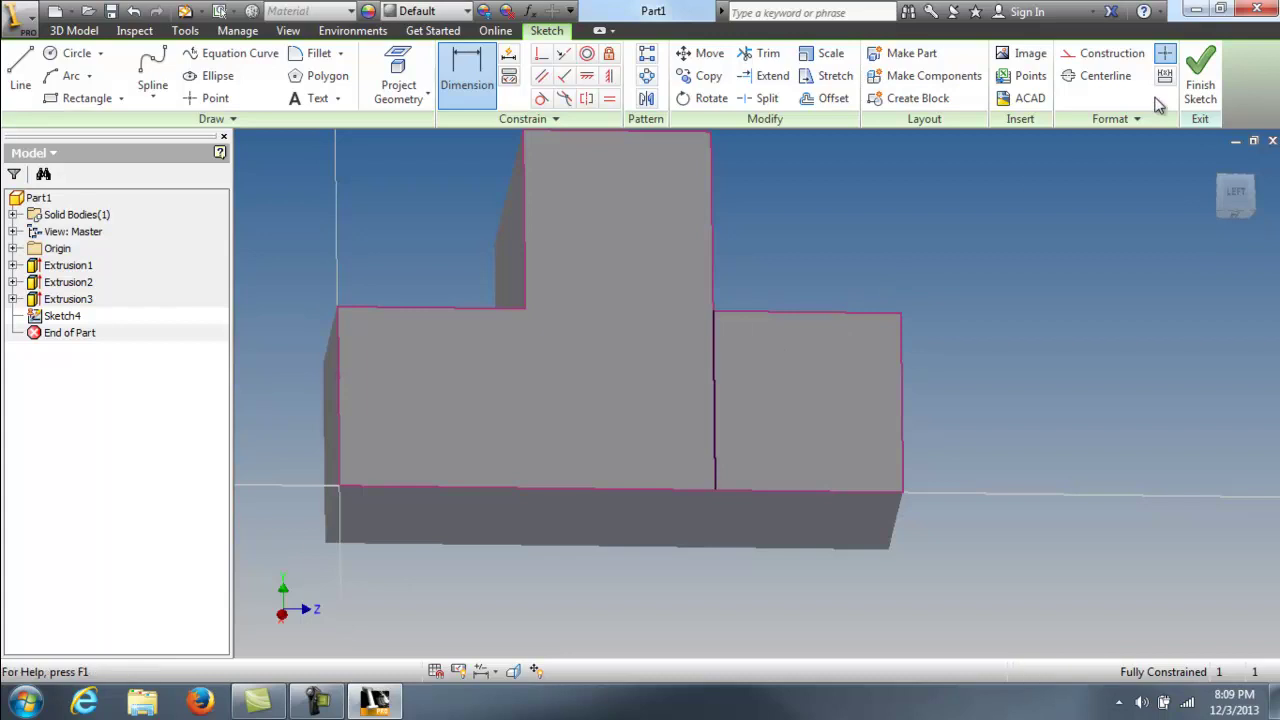
Finish Sketch4 and extrude the base's right square 0.75 in as Extrusion4, then return home
click(1240, 190)
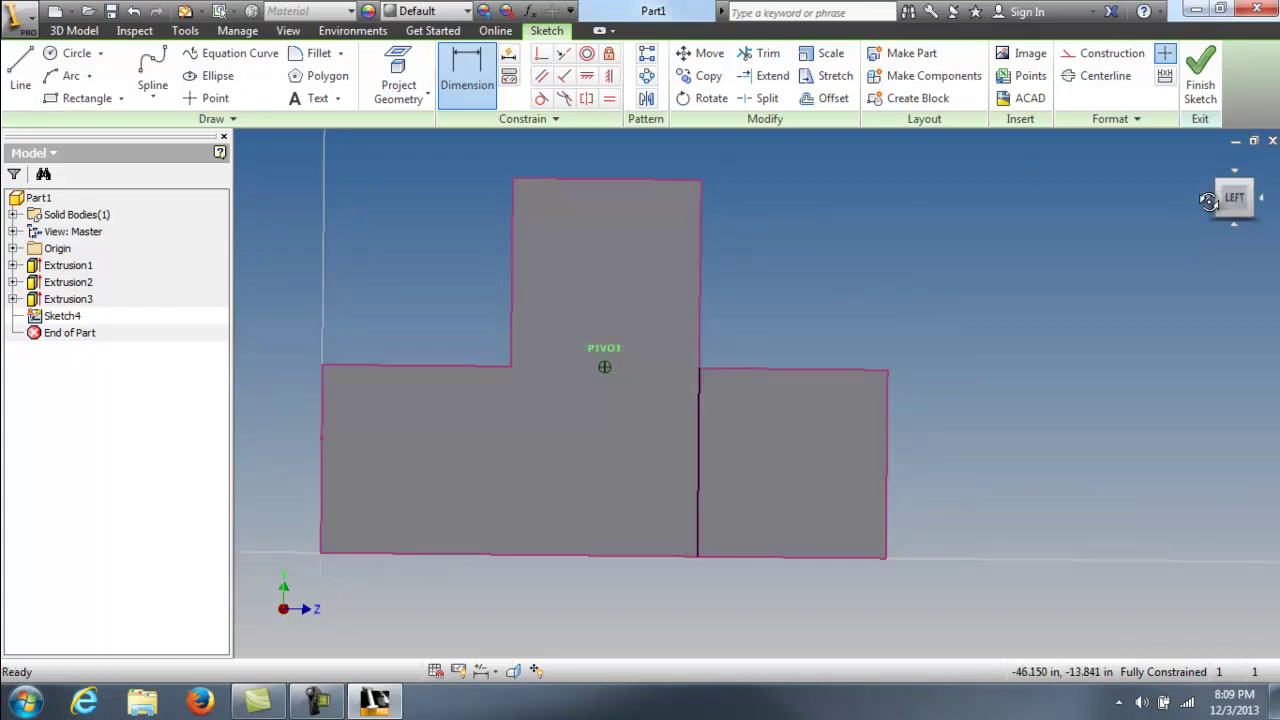
click(1203, 85)
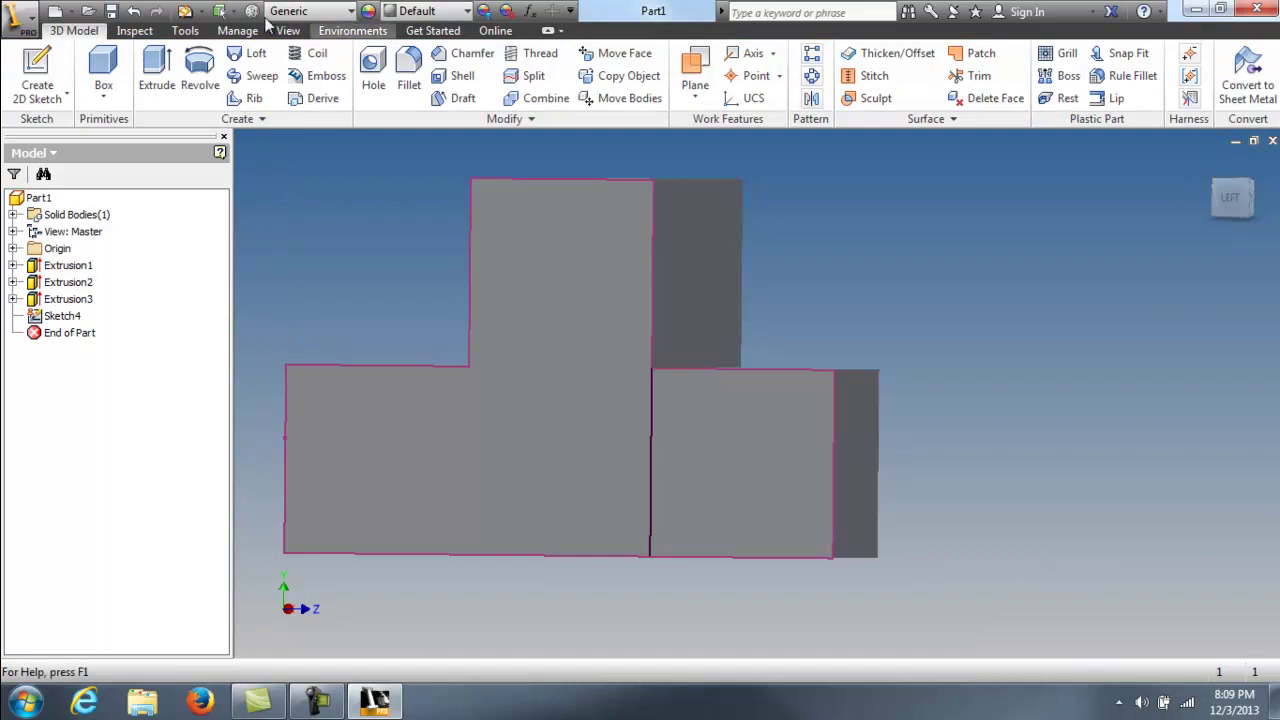
click(156, 70)
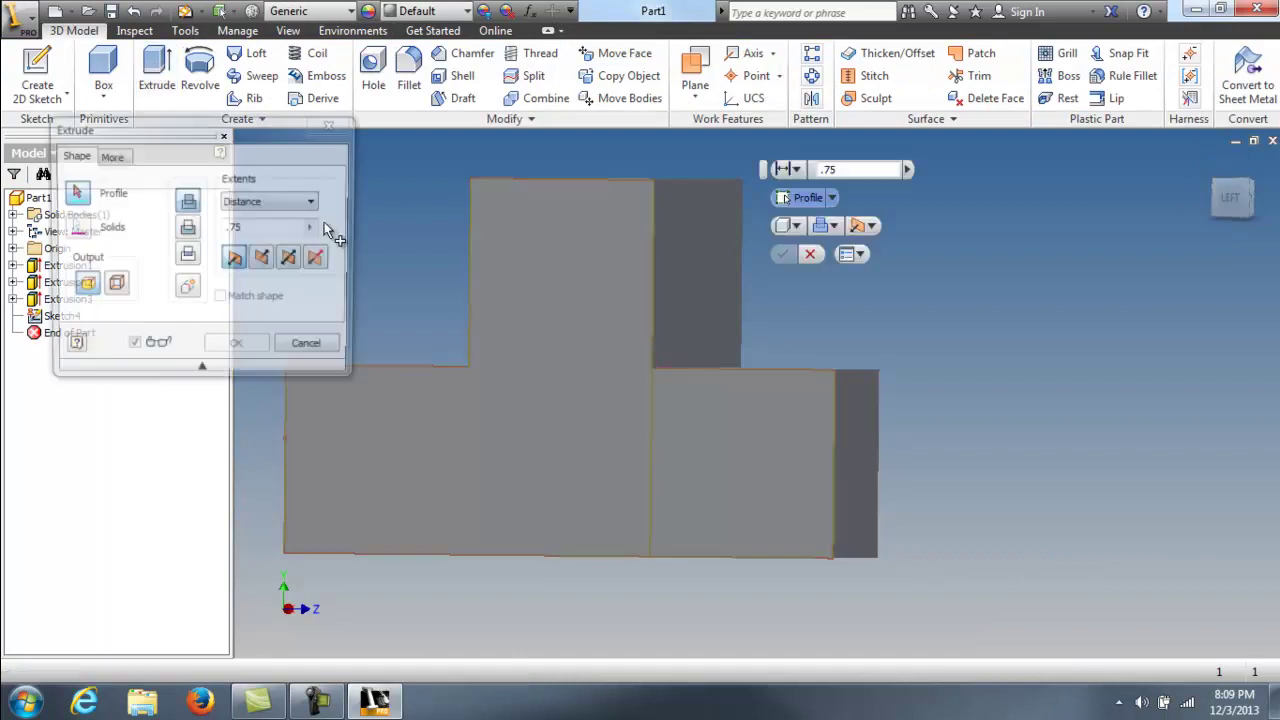
click(706, 420)
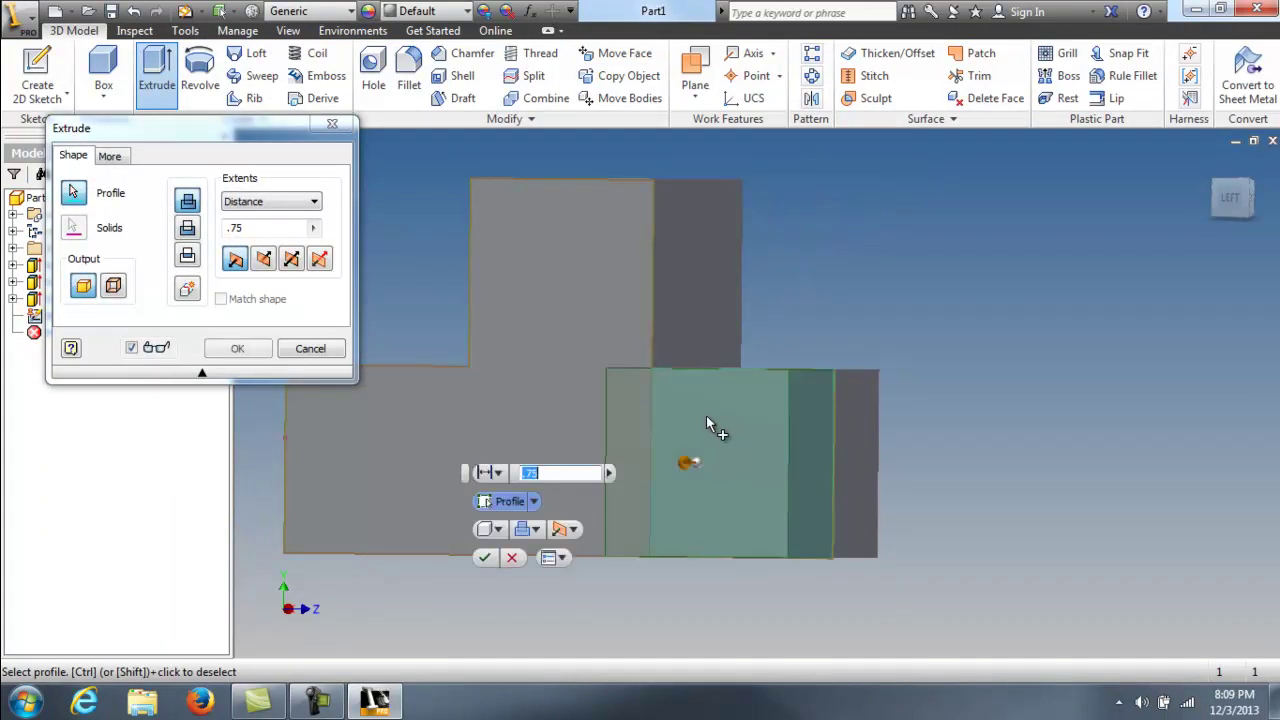
drag(1228, 205, 1205, 236)
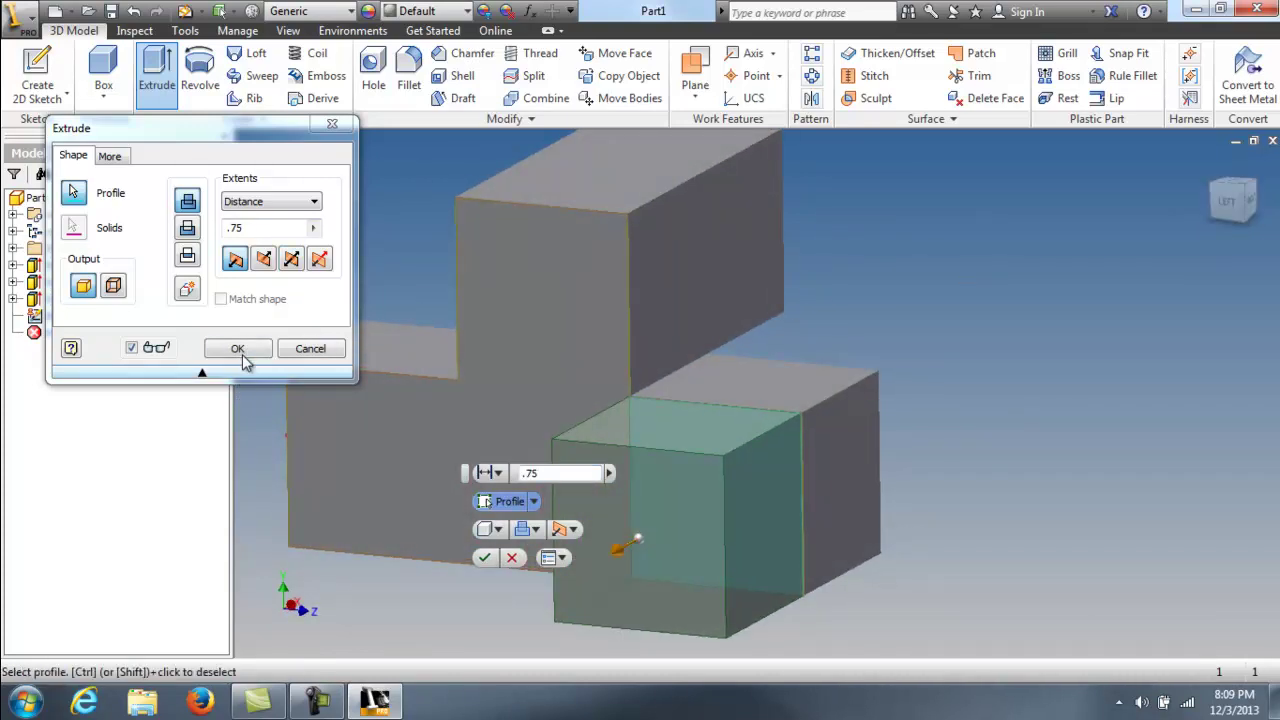
click(240, 352)
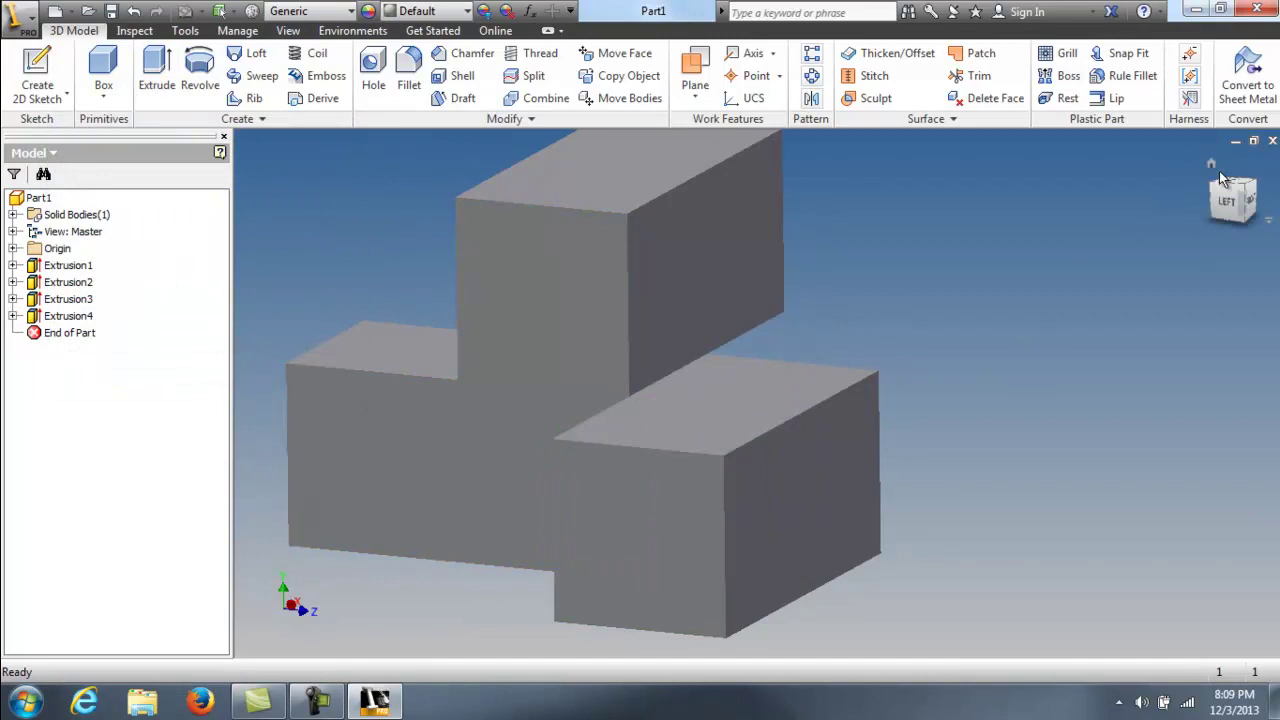
click(1212, 166)
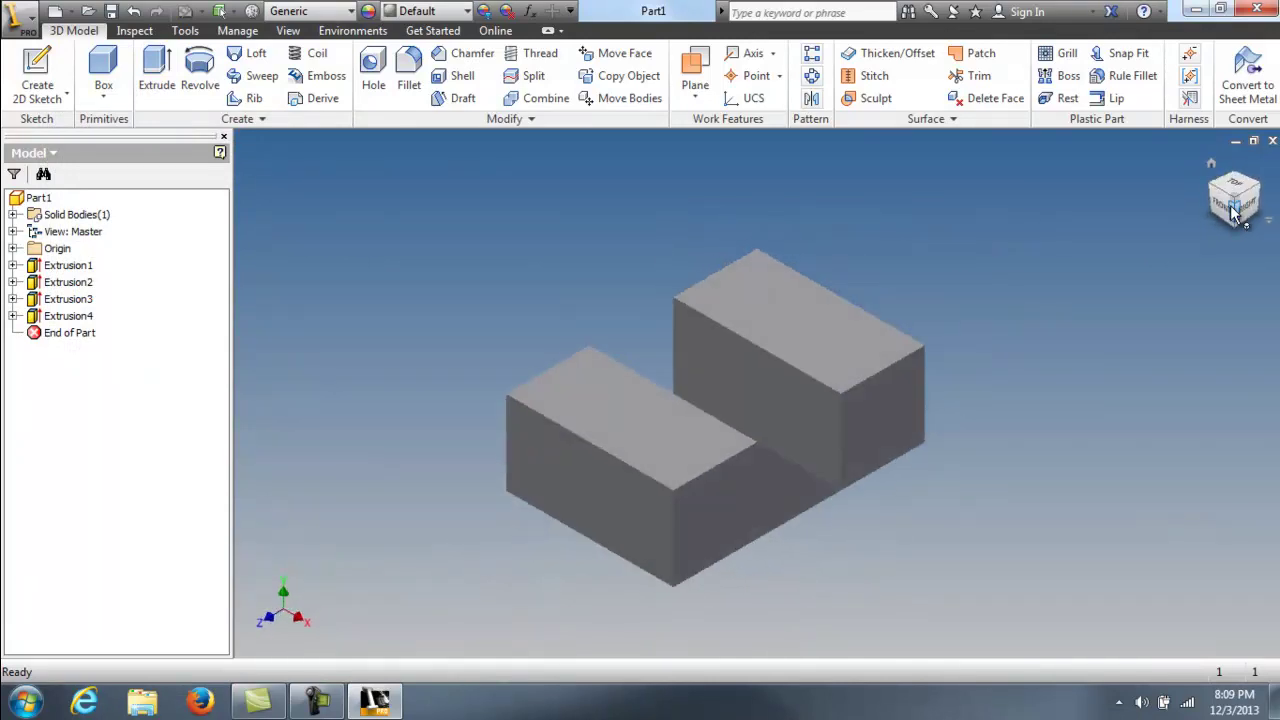
mouse_move(1180, 300)
shift+middle_down()
mouse_move(1086, 643)
mouse_move(971, 557)
mouse_move(785, 472)
mouse_move(571, 337)
mouse_move(246, 194)
mouse_move(1170, 210)
mouse_move(1000, 331)
mouse_move(1046, 346)
mouse_move(1094, 317)
mouse_move(1134, 225)
mouse_move(1074, 257)
mouse_move(1014, 357)
mouse_move(1091, 471)
mouse_move(1129, 343)
mouse_move(1165, 322)
mouse_move(1201, 320)
mouse_move(1234, 405)
mouse_move(1011, 371)
mouse_move(943, 431)
mouse_move(980, 577)
mouse_move(1063, 583)
mouse_move(1169, 203)
mouse_move(1200, 254)
shift+middle_up()
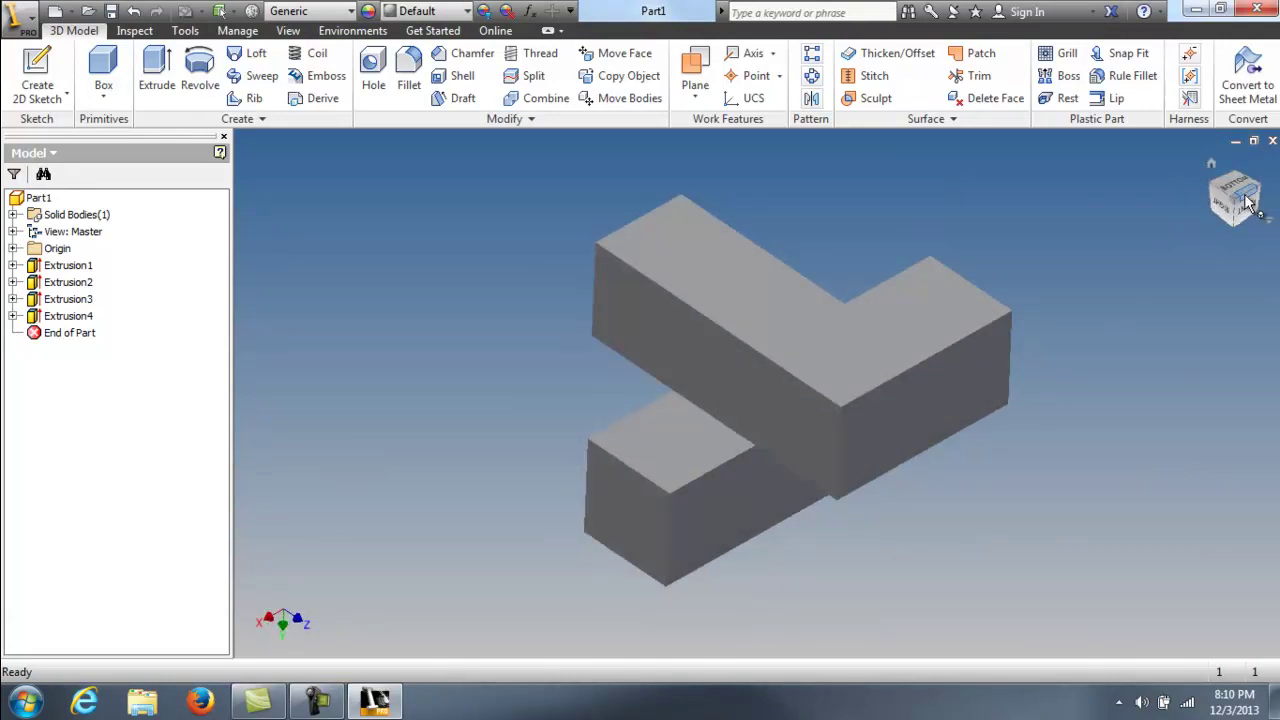
mouse_move(1248, 200)
shift+middle_down()
mouse_move(271, 309)
mouse_move(320, 314)
mouse_move(380, 286)
mouse_move(1035, 275)
shift+middle_up()
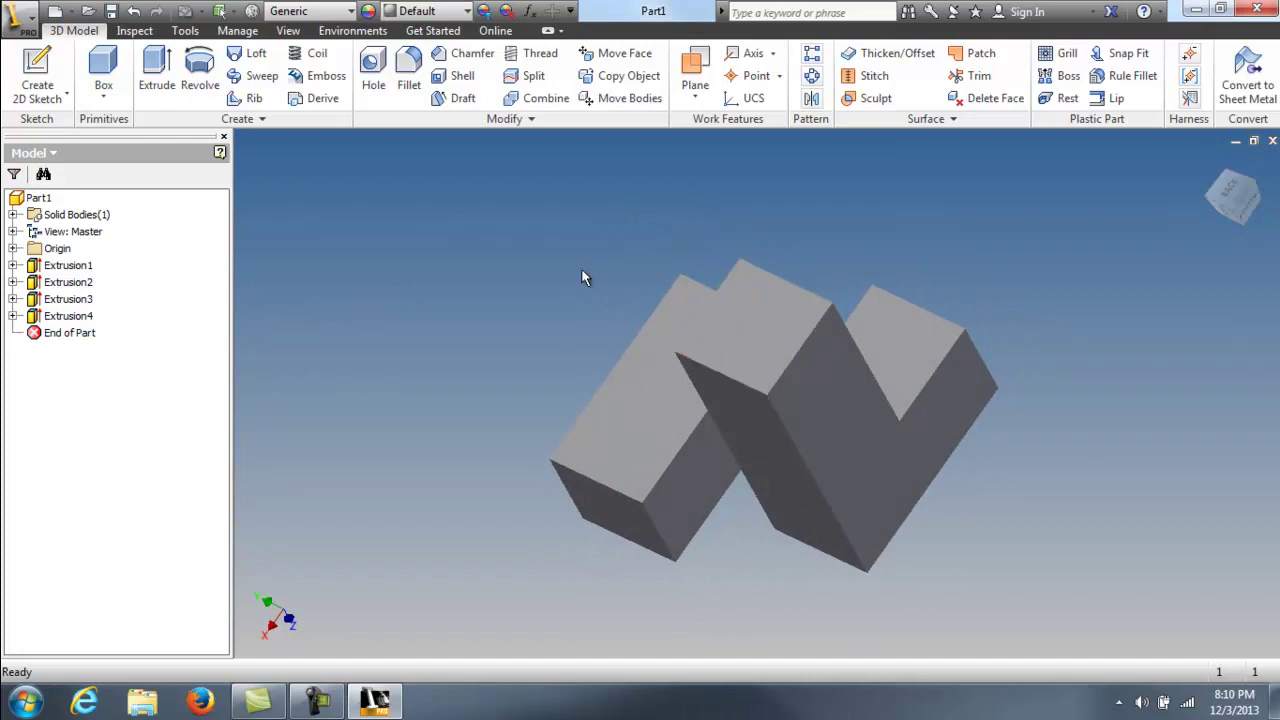
Open Extrusion1's settings and cancel without making changes
click(68, 266)
double_click(68, 266)
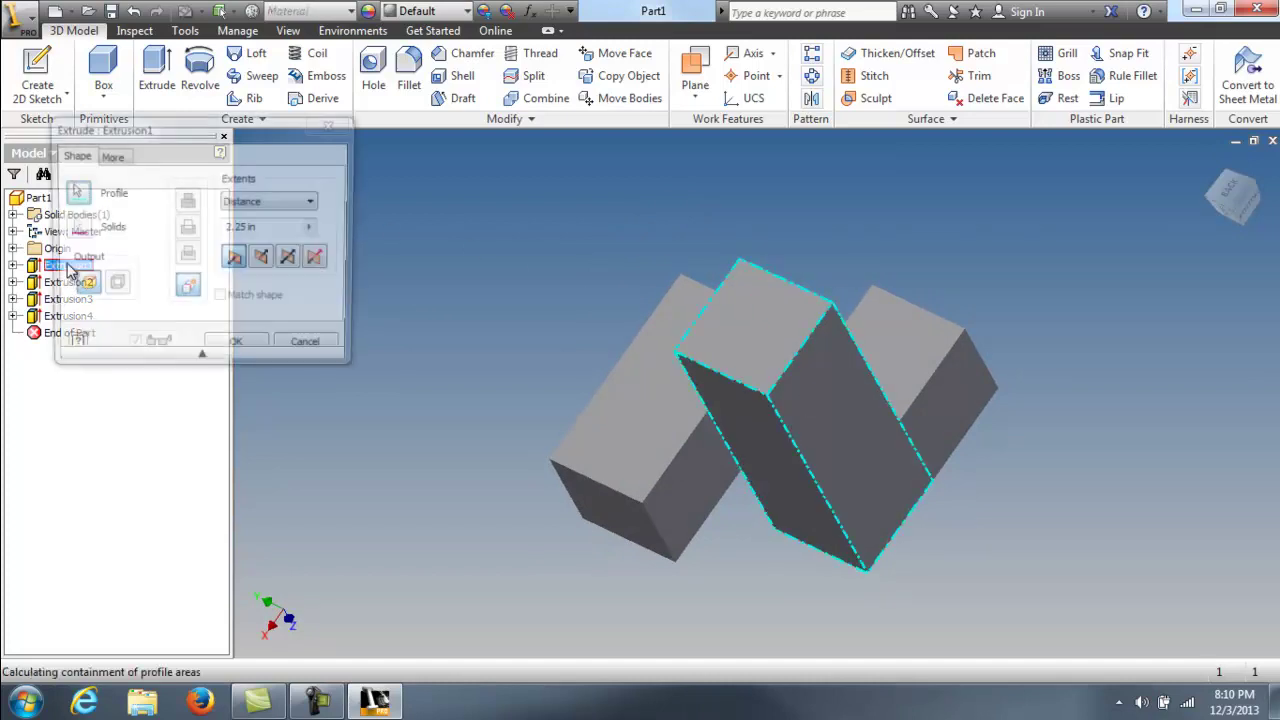
click(310, 346)
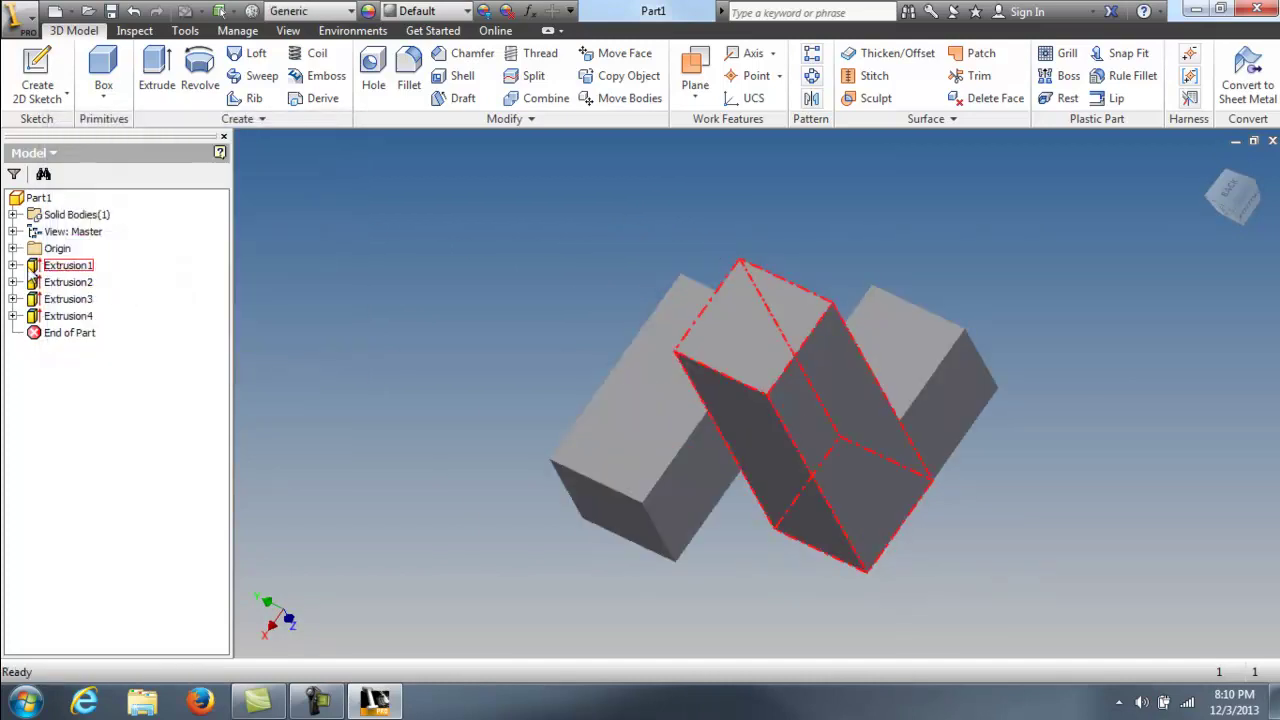
Inspect Sketch1's 0.750 in square profile, then exit the sketch unchanged back to the 3D part
click(12, 265)
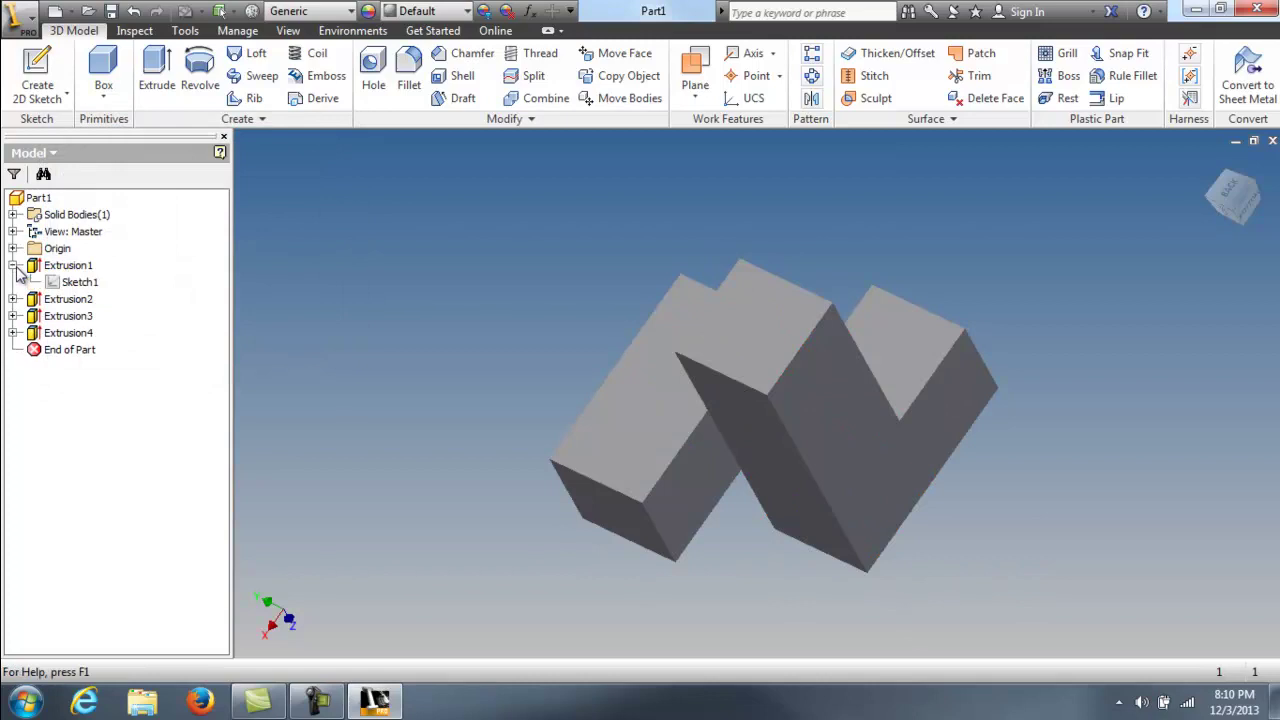
double_click(80, 284)
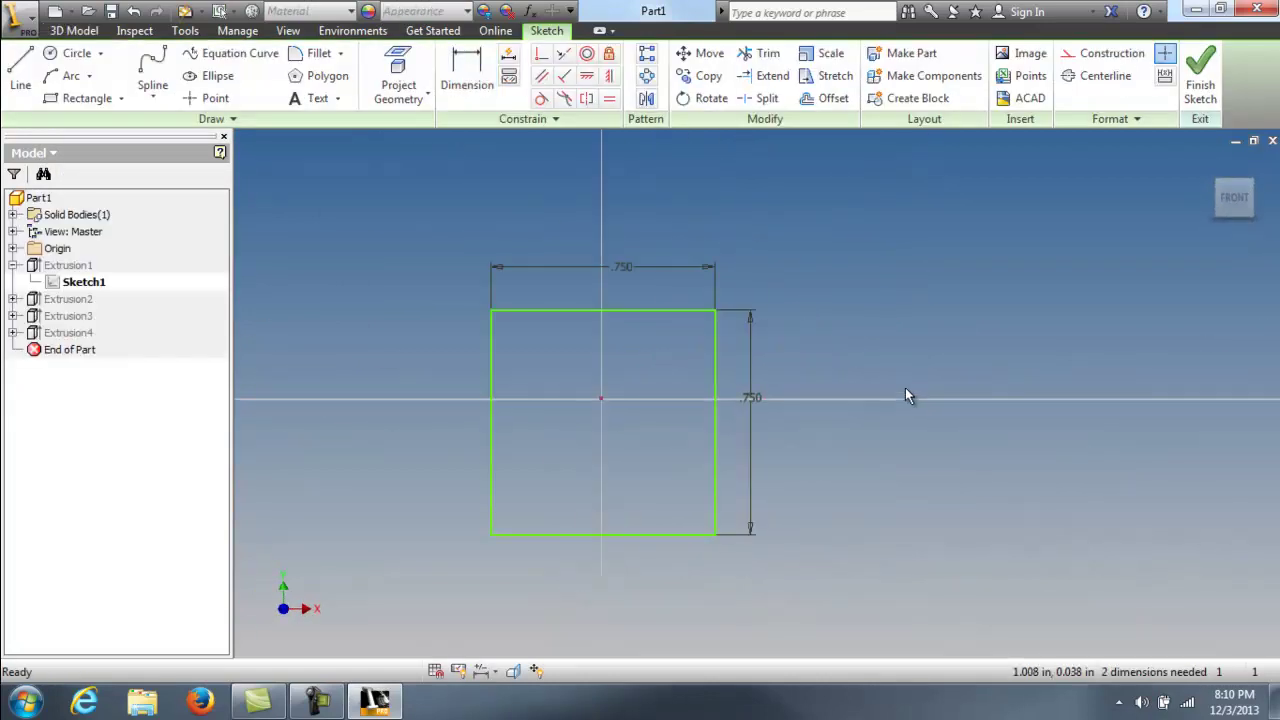
mouse_move(808, 366)
middle_down()
mouse_move(943, 268)
mouse_move(877, 311)
middle_up()
scroll(935, 270, down, 3)
scroll(929, 266, up, 2)
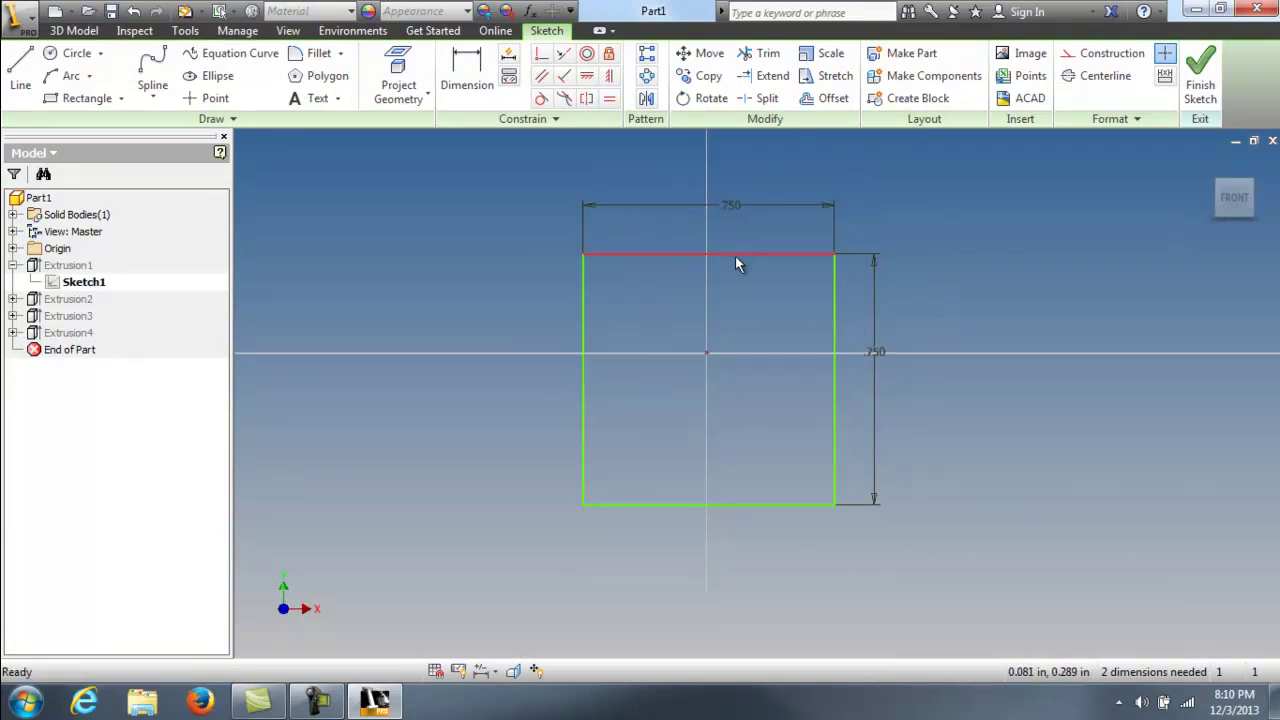
click(1200, 75)
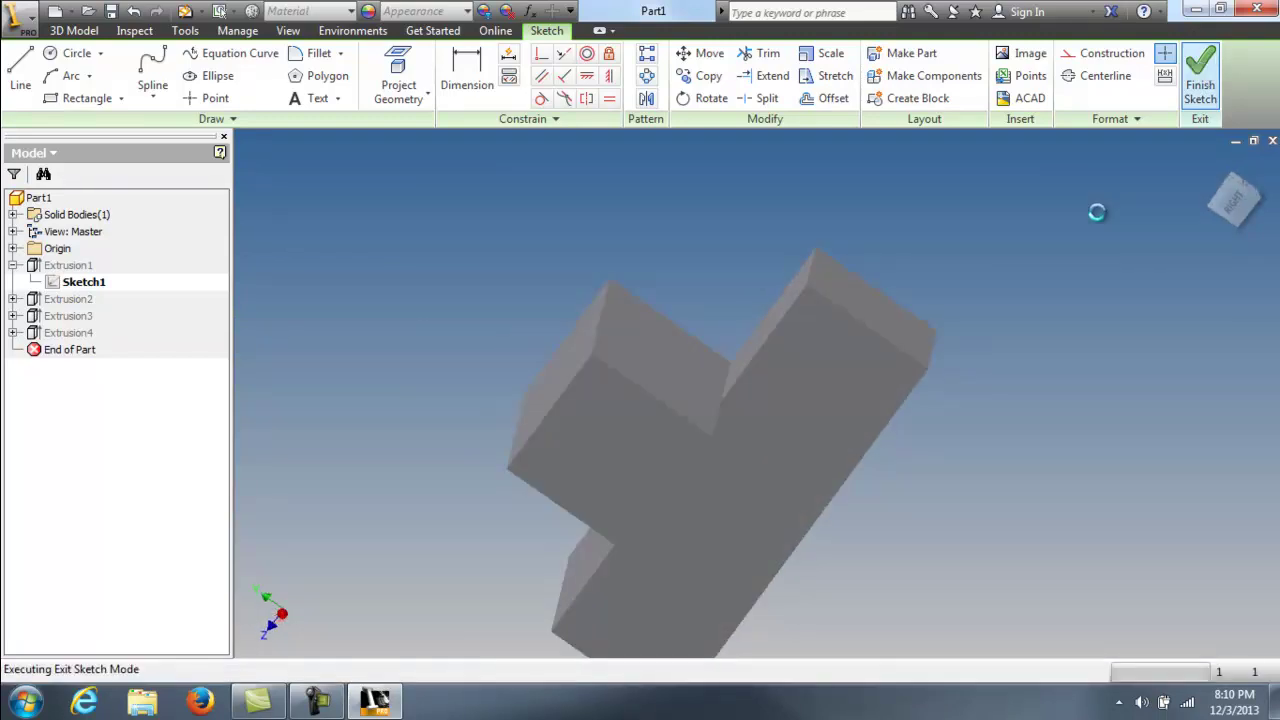
mouse_move(1020, 333)
shift+middle_down()
mouse_move(1174, 260)
mouse_move(1132, 386)
mouse_move(1157, 434)
mouse_move(266, 351)
mouse_move(386, 263)
mouse_move(500, 283)
mouse_move(657, 367)
mouse_move(763, 280)
mouse_move(760, 322)
shift+middle_up()
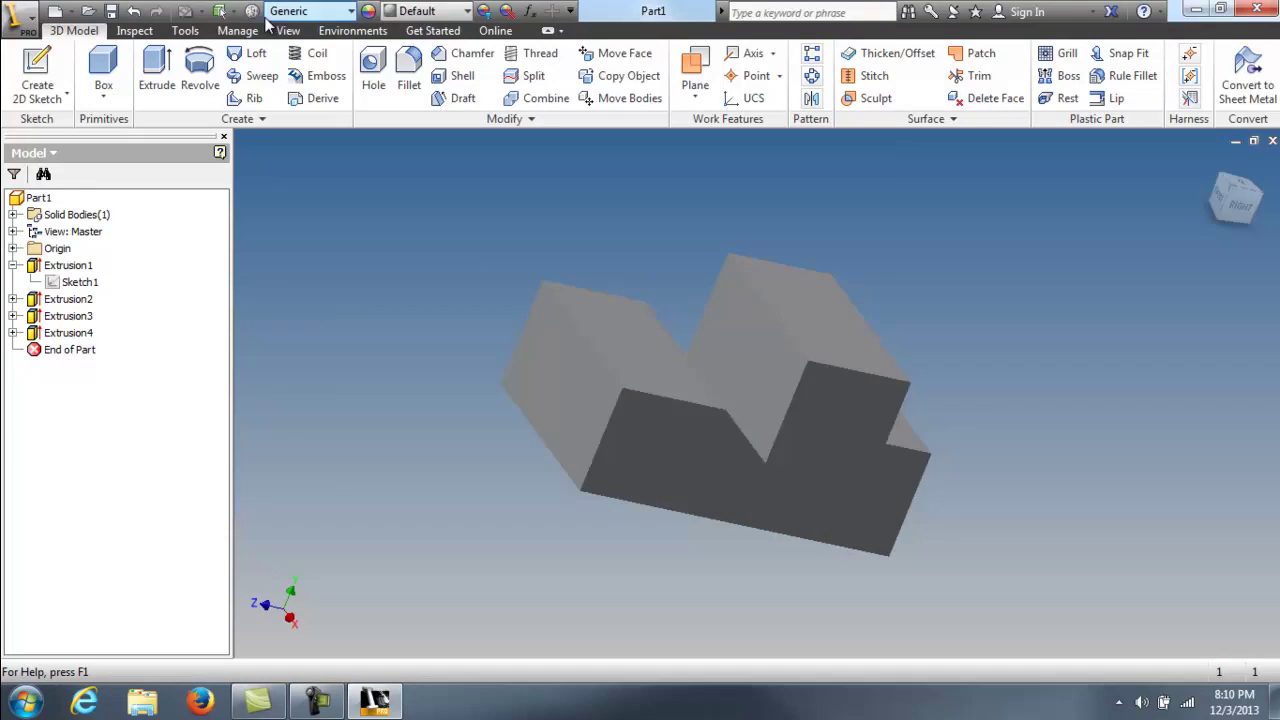
Choose Dark Green from the Quick Access appearance list so the whole solid turns green
click(351, 10)
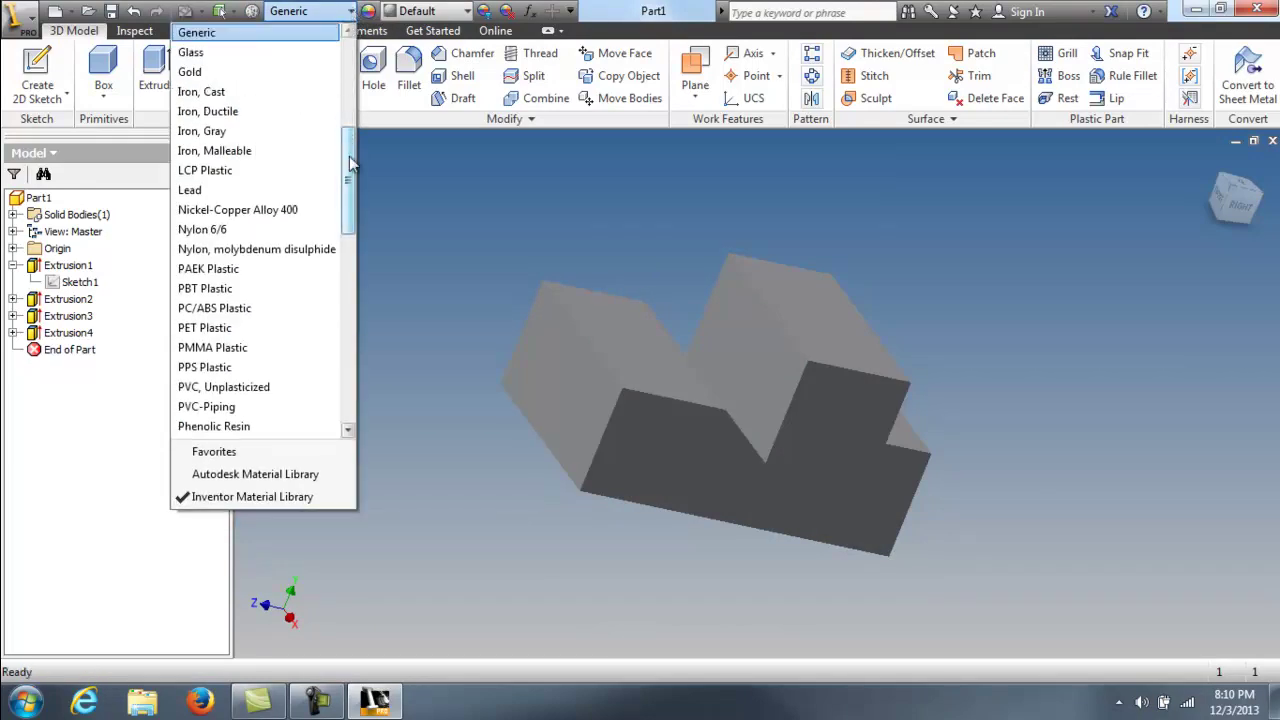
drag(351, 163, 390, 15)
click(465, 11)
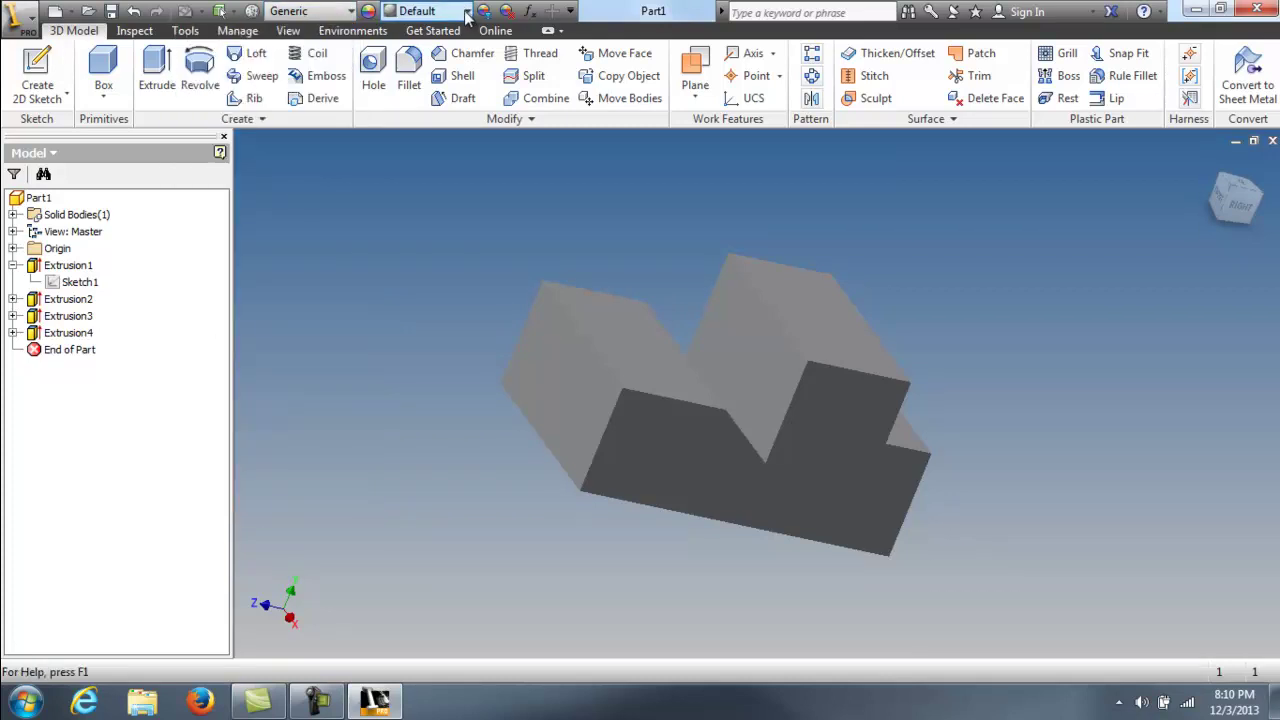
click(468, 11)
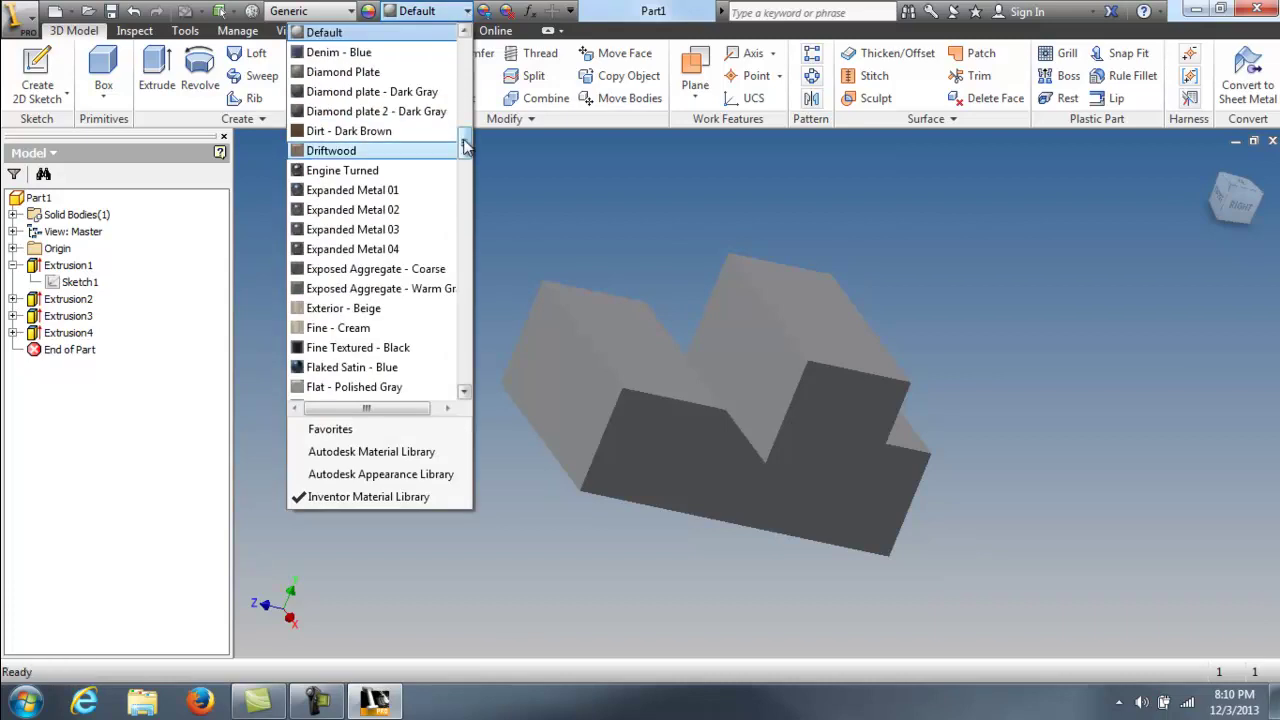
drag(463, 145, 483, 121)
scroll(469, 190, down, 5)
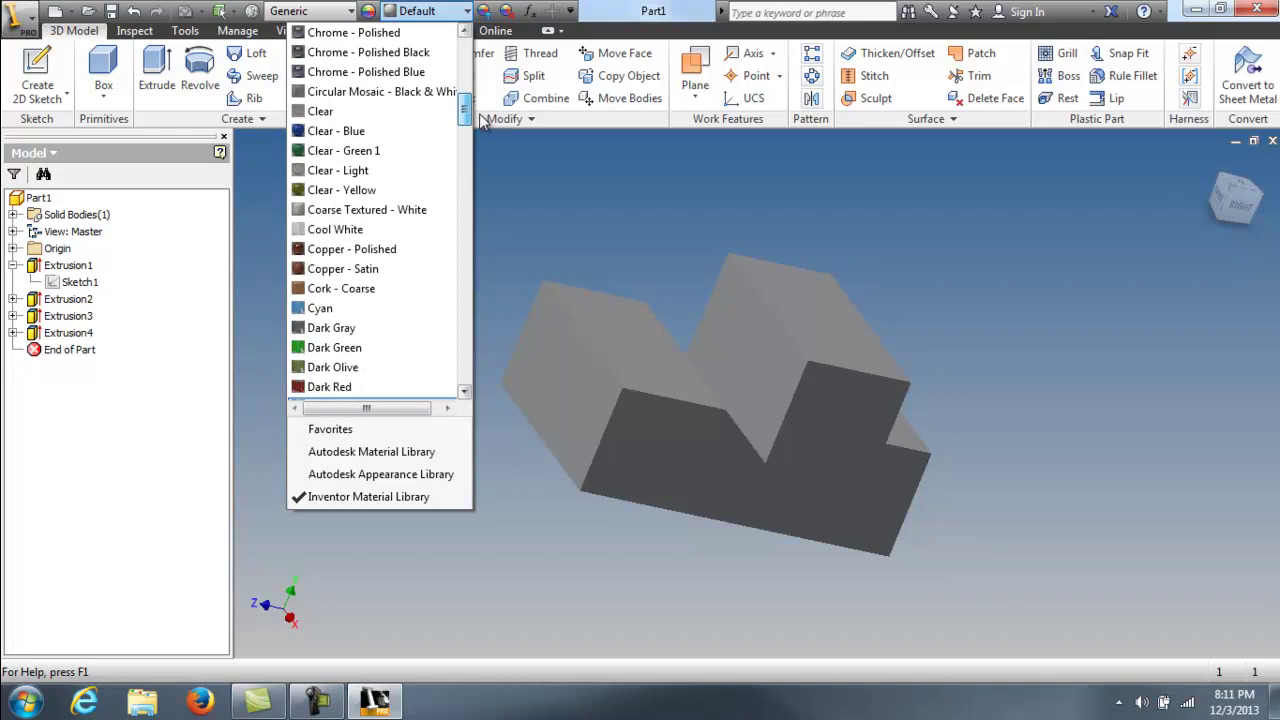
click(336, 347)
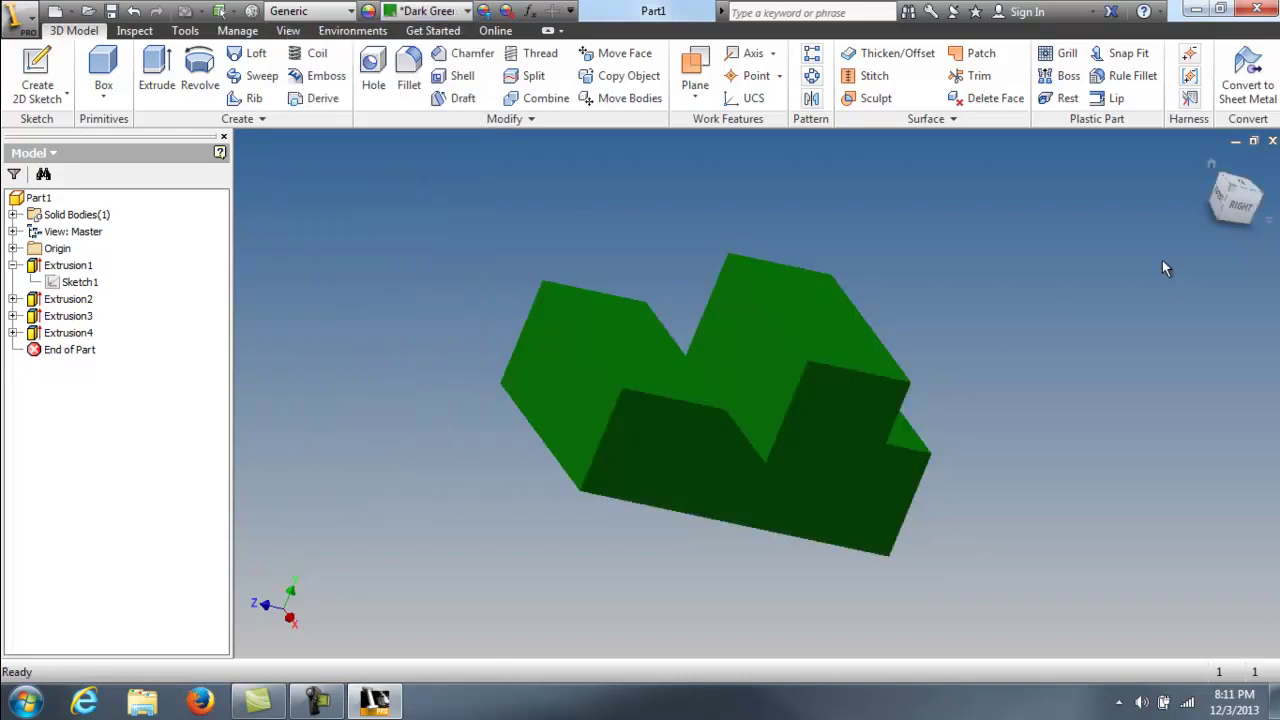
mouse_move(1232, 198)
mouse_down()
mouse_move(1183, 181)
mouse_move(1066, 237)
mouse_move(883, 289)
mouse_move(634, 200)
mouse_move(523, 642)
mouse_move(369, 603)
mouse_move(291, 517)
mouse_move(1260, 414)
mouse_move(986, 266)
mouse_move(866, 289)
mouse_move(490, 5)
mouse_up()
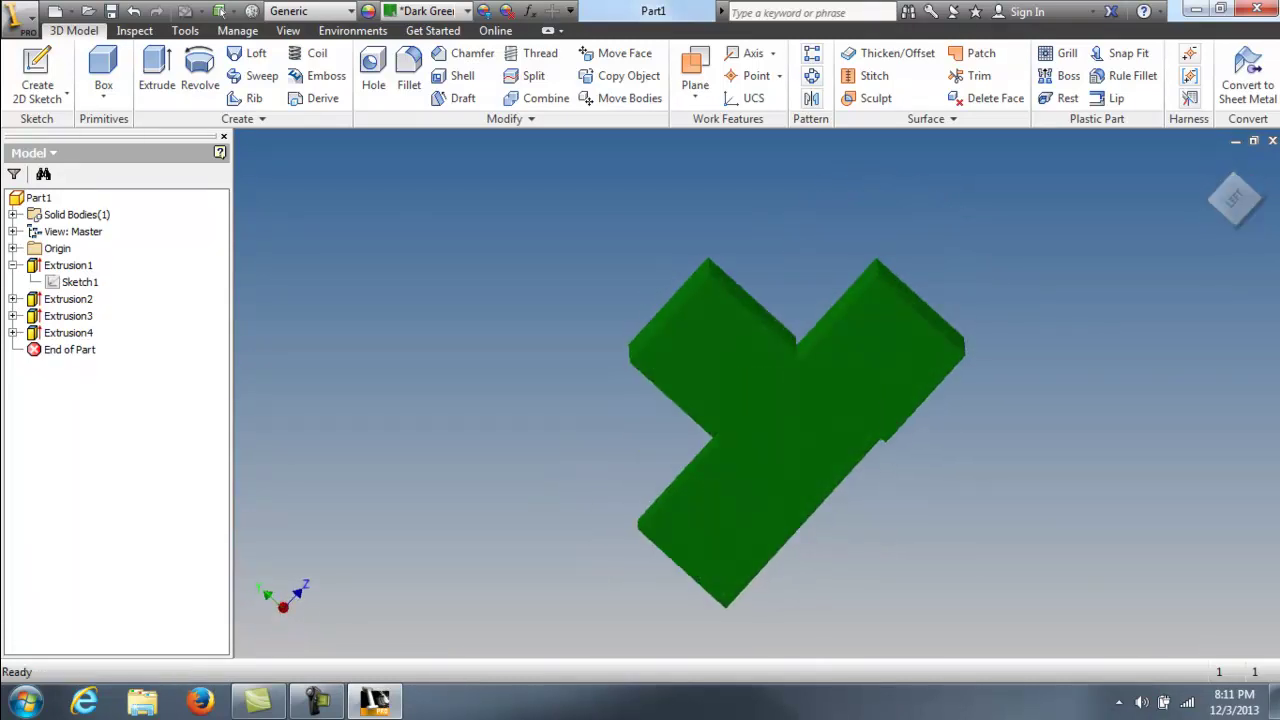
Save the part to the Desktop as 'Puzzle Cube Design 1 part 1.ipt'
click(29, 25)
mouse_move(85, 246)
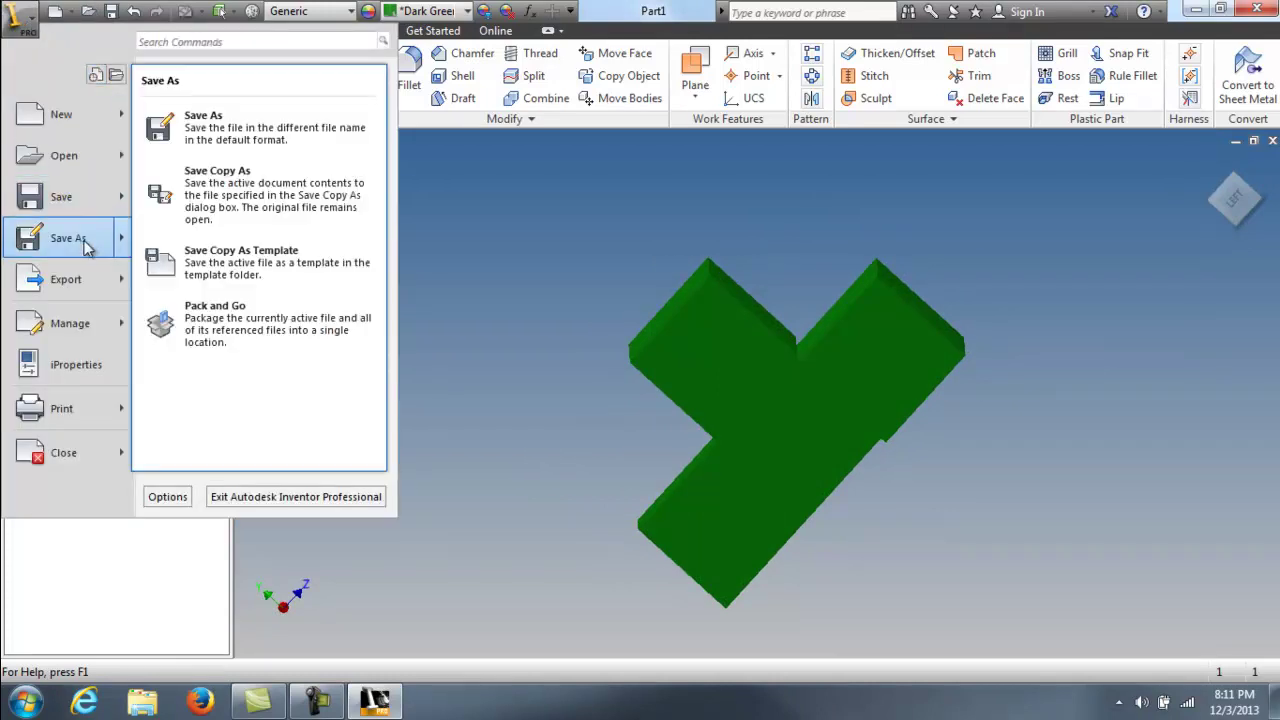
click(214, 140)
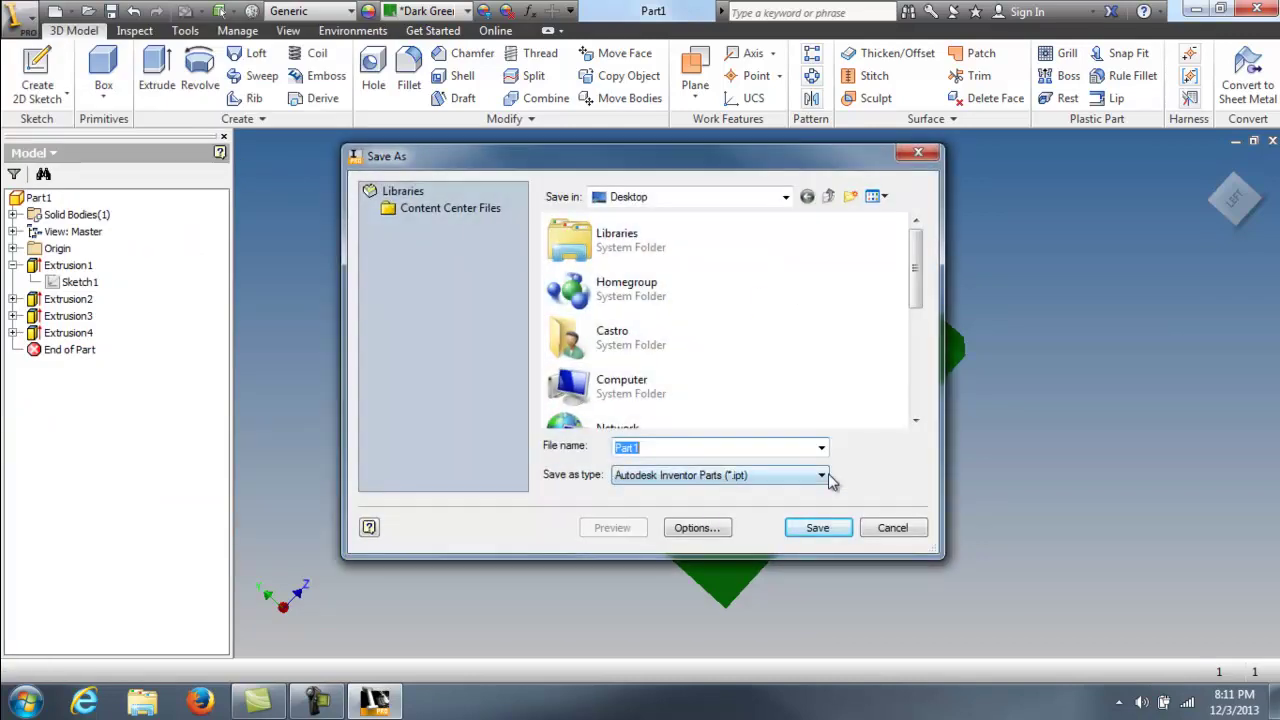
click(684, 447)
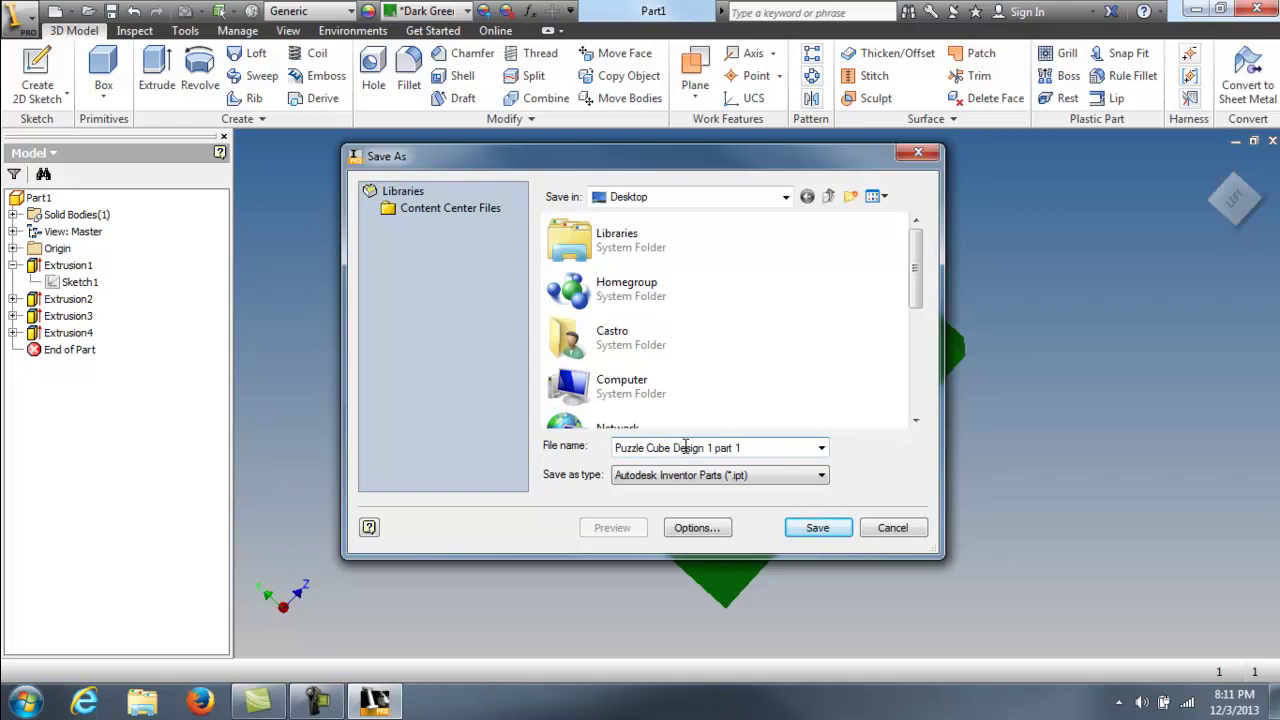
click(817, 528)
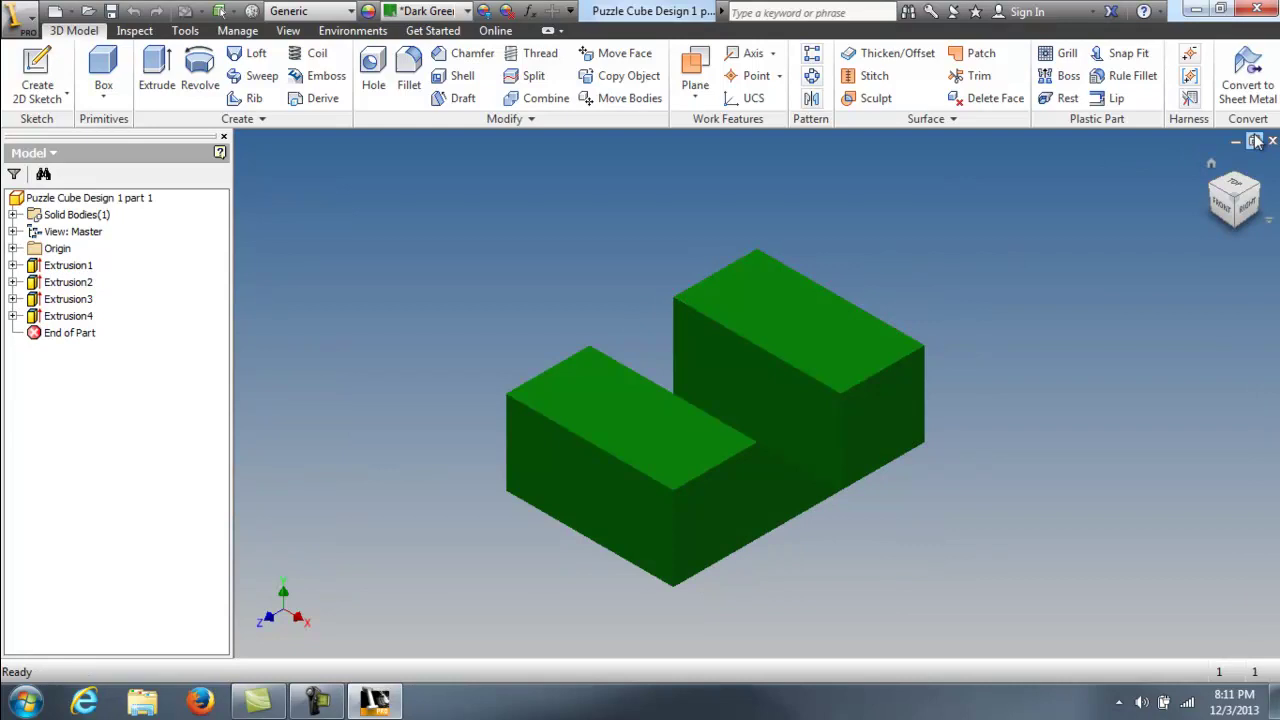
Create a new blank part, Part2, from the Standard (in).ipt template
shift+middle_drag(1230, 180, 1119, 220)
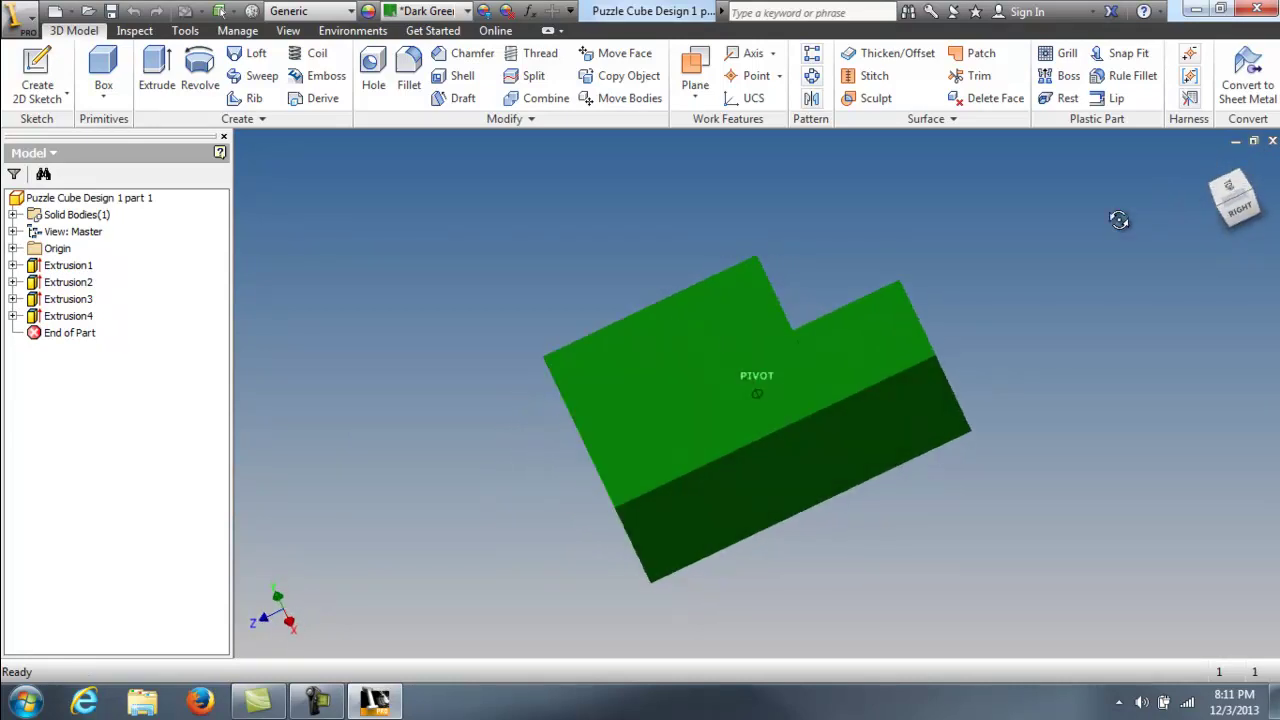
click(22, 20)
click(117, 130)
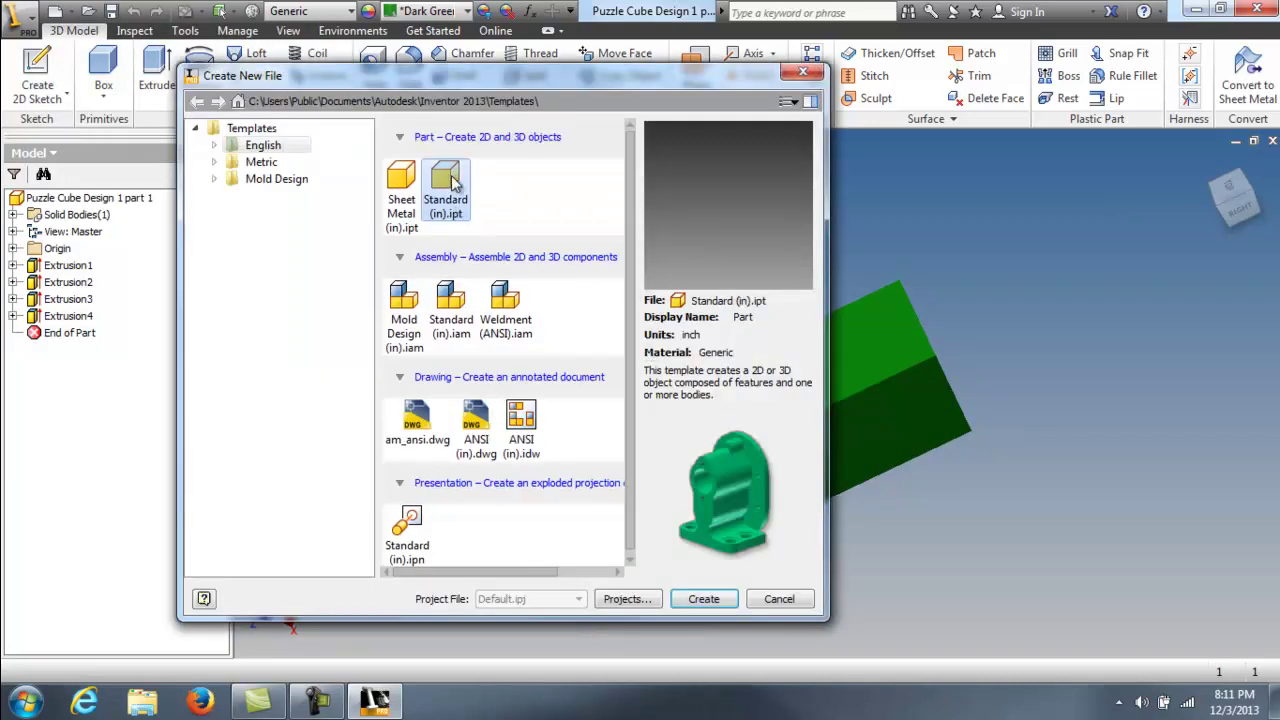
double_click(449, 182)
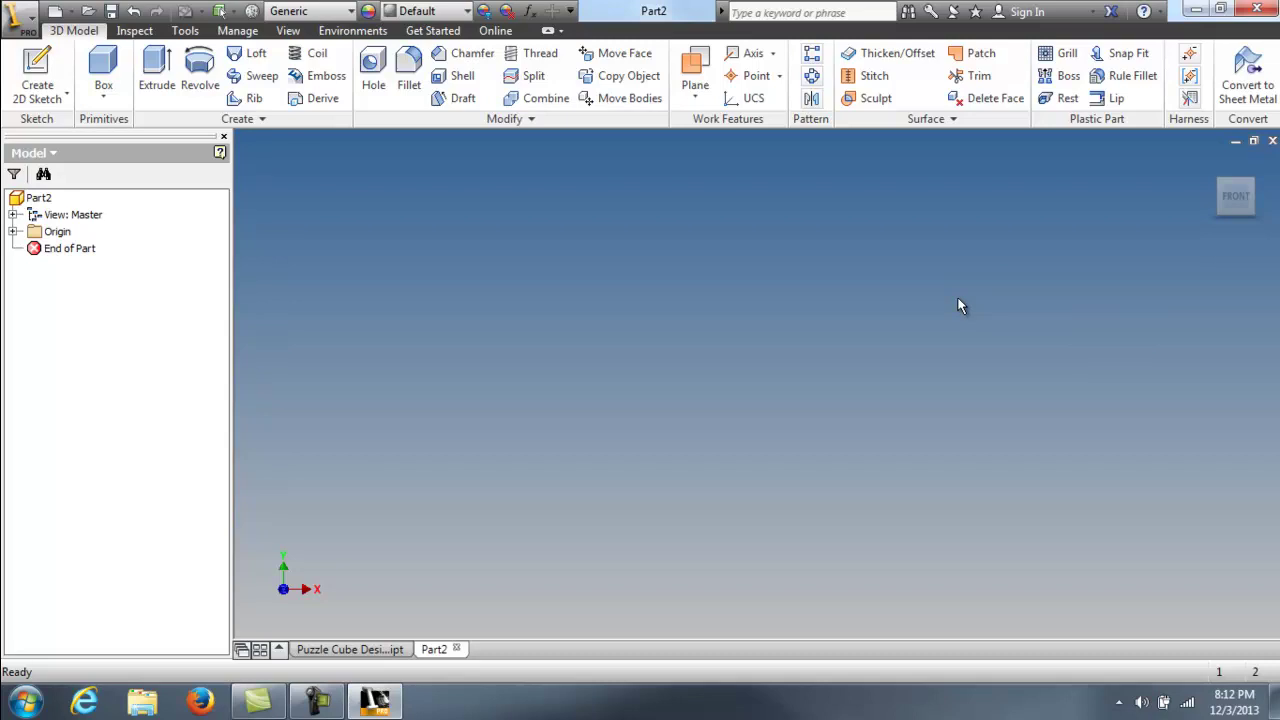
mouse_move(1247, 194)
Return to Puzzle Cube Design 1 part 1 and orbit the green piece to view its underside and top
click(365, 650)
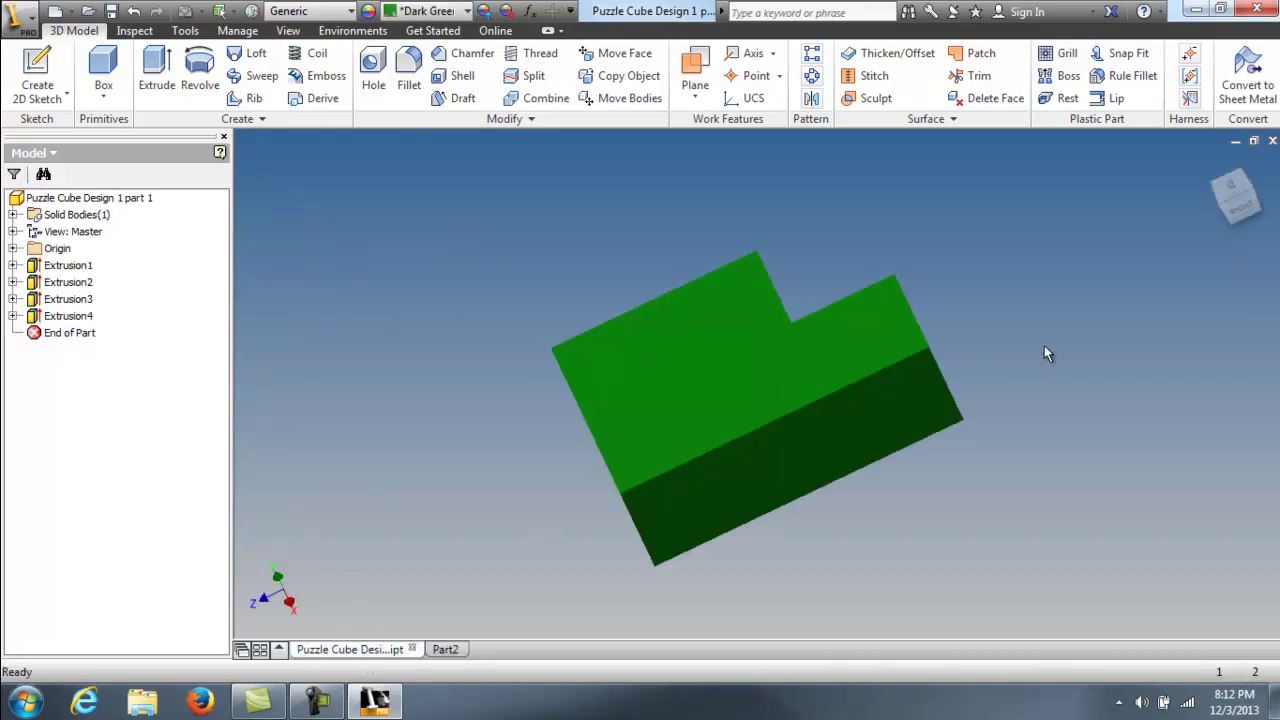
mouse_move(1245, 200)
shift+middle_down()
mouse_move(1169, 169)
mouse_move(971, 603)
mouse_move(777, 289)
mouse_move(737, 200)
mouse_move(728, 133)
mouse_move(726, 586)
mouse_move(534, 629)
mouse_move(438, 244)
mouse_move(477, 309)
mouse_move(560, 380)
mouse_move(624, 577)
mouse_move(660, 634)
mouse_move(686, 177)
mouse_move(729, 186)
mouse_move(790, 147)
mouse_move(829, 634)
mouse_move(931, 129)
mouse_move(1033, 131)
mouse_move(1083, 626)
mouse_move(1131, 617)
mouse_move(1154, 498)
mouse_move(1148, 266)
mouse_move(1052, 288)
shift+middle_up()
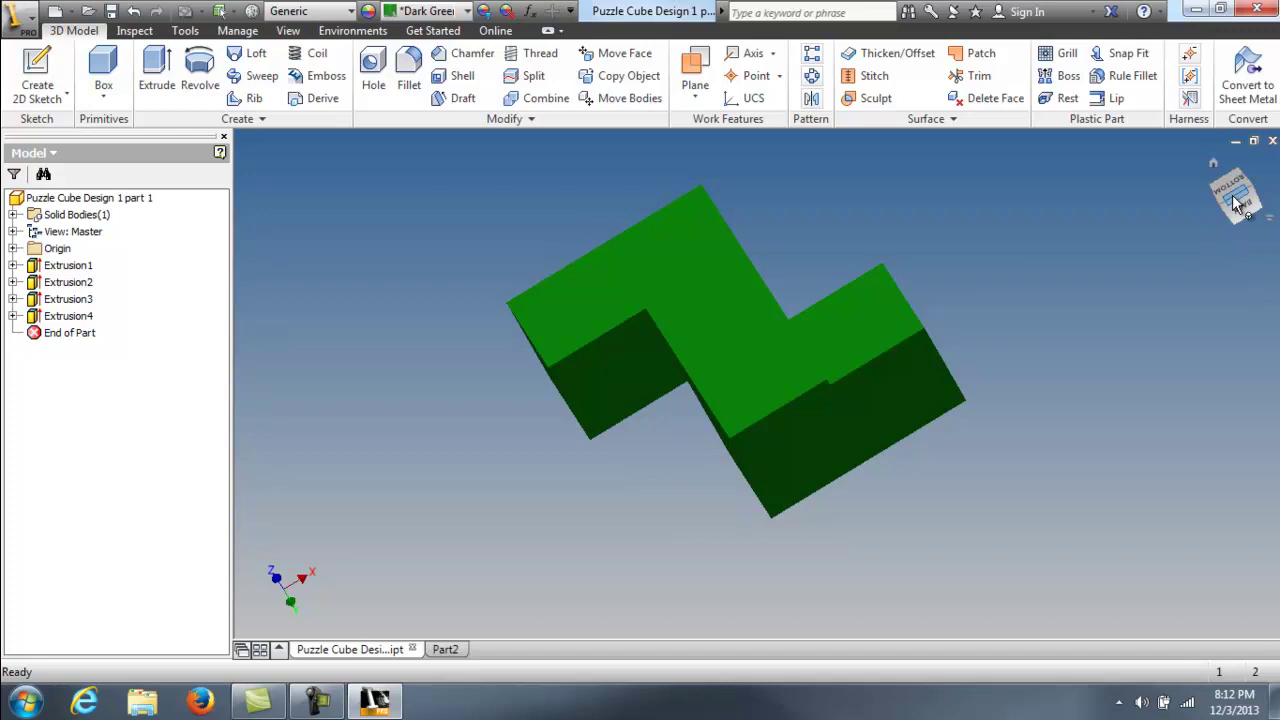
mouse_move(1236, 203)
shift+middle_down()
mouse_move(1143, 249)
mouse_move(1057, 234)
mouse_move(811, 249)
mouse_move(711, 237)
mouse_move(611, 194)
mouse_move(585, 163)
mouse_move(580, 583)
mouse_move(531, 603)
mouse_move(529, 143)
mouse_move(557, 166)
mouse_move(586, 237)
mouse_move(603, 179)
shift+middle_up()
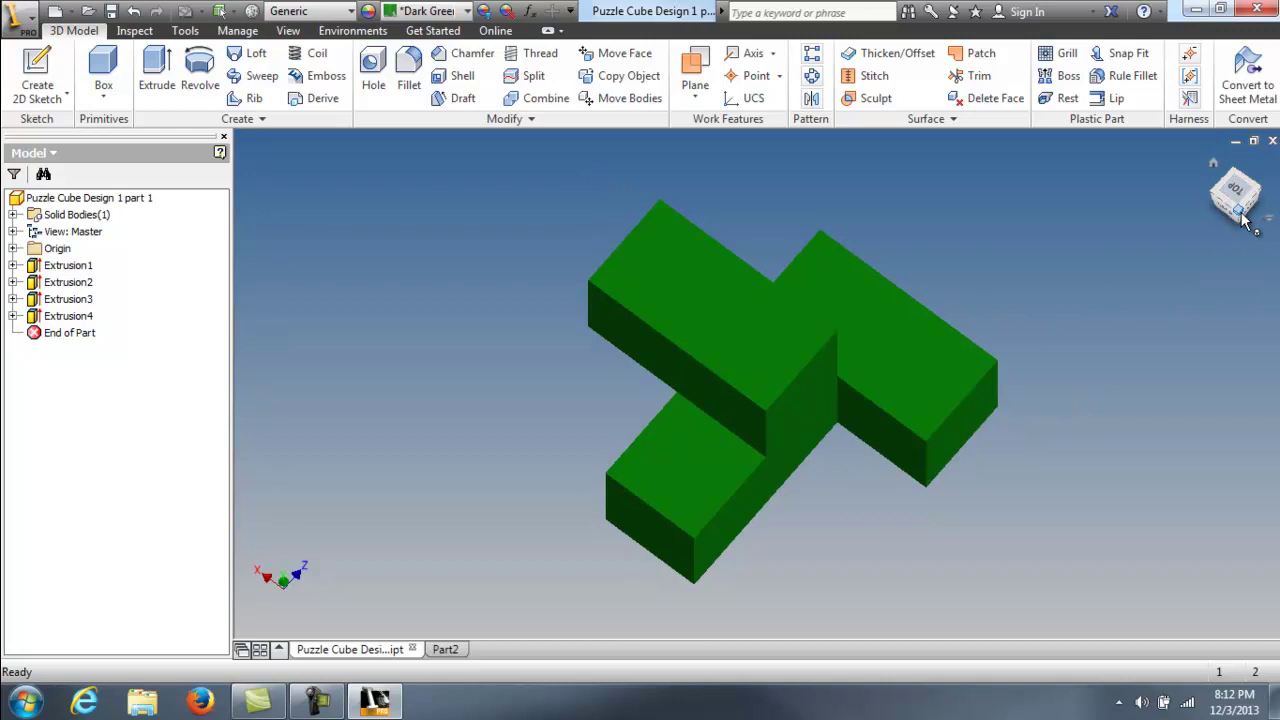
mouse_move(1243, 221)
mouse_down()
mouse_move(1221, 172)
mouse_move(1078, 196)
mouse_move(1228, 156)
mouse_up()
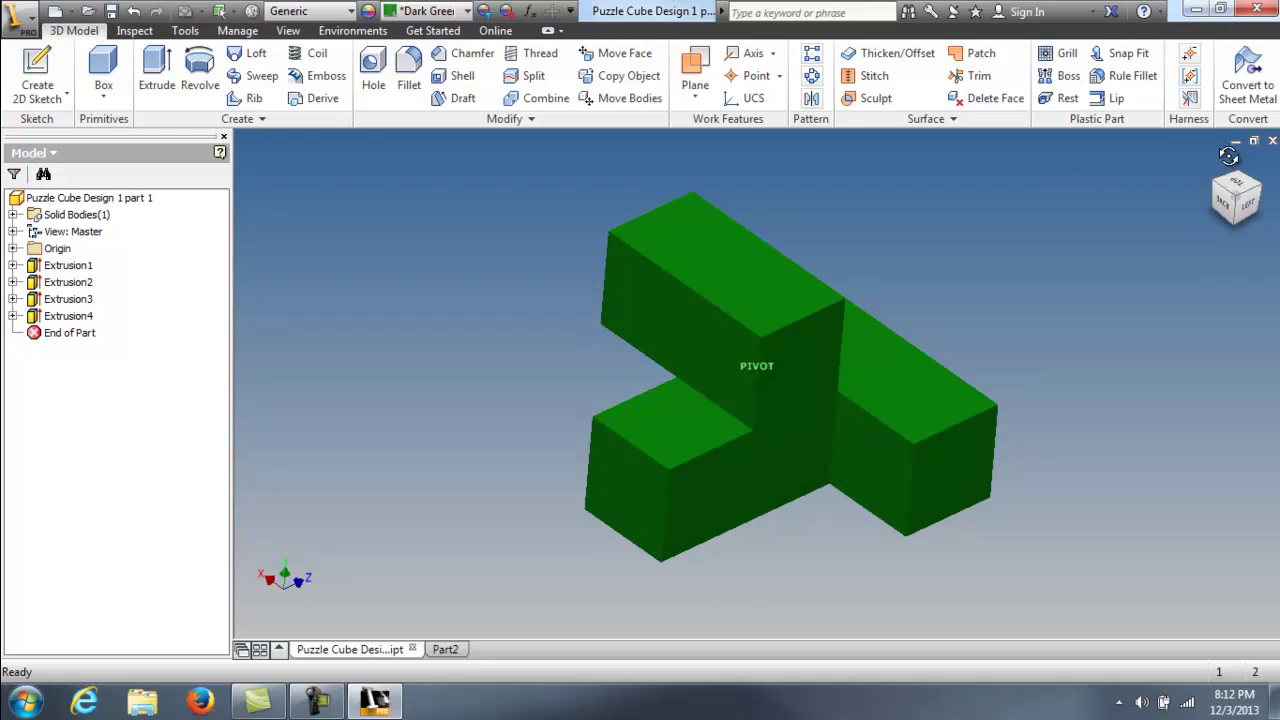